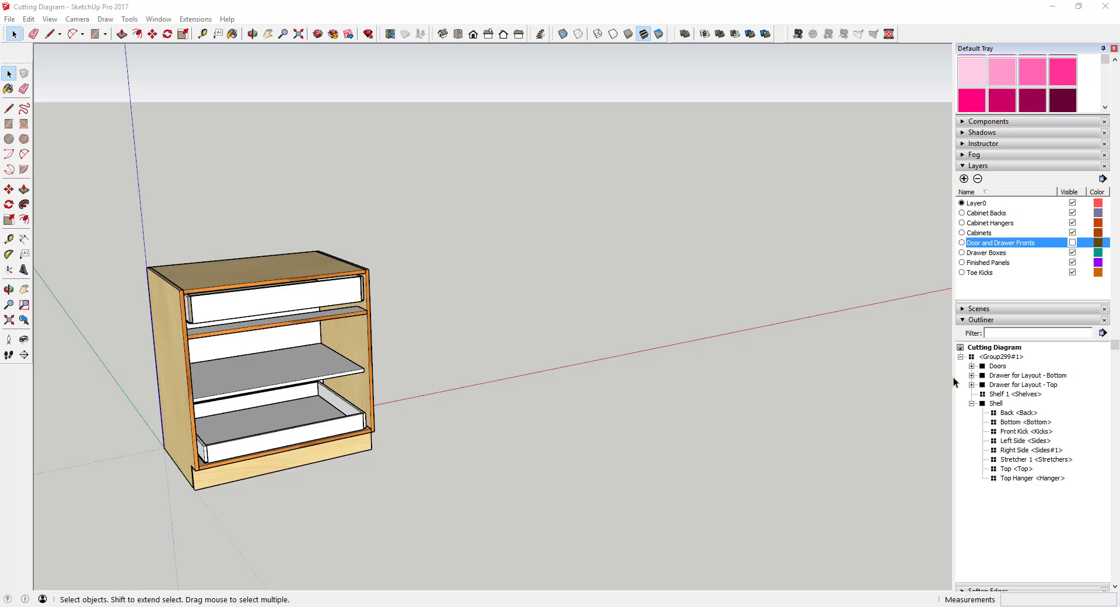
Show the Door and Drawer Fronts layer briefly and hide it again.
{"action": "left_click", "coordinate": [1073, 242]}
{"action": "left_click", "coordinate": [1072, 242]}
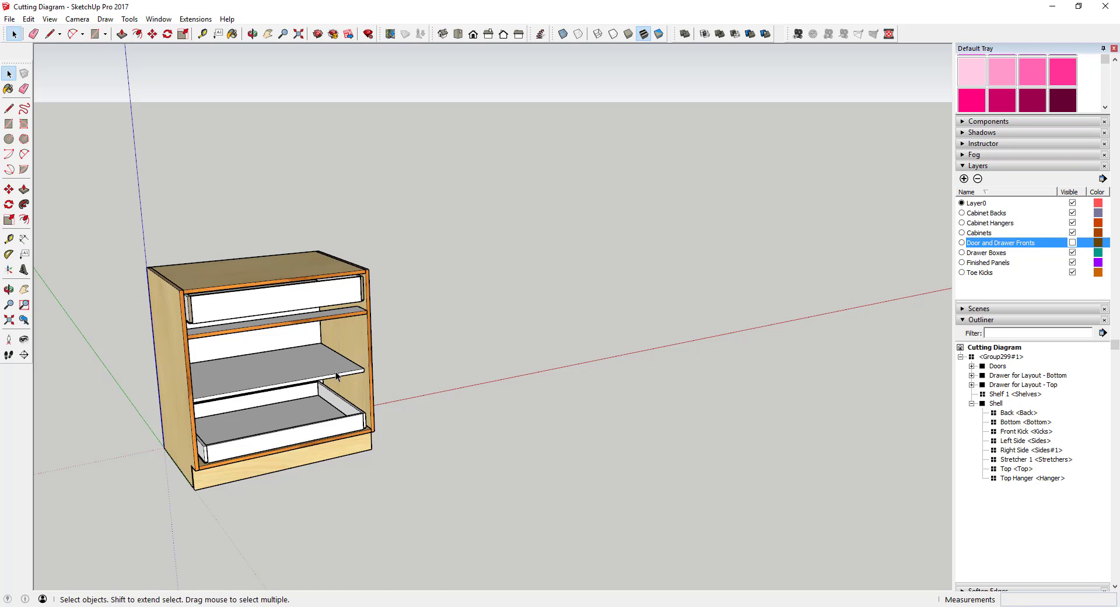
Examine the cabinet's nested grouping by entering it, selecting the top drawer group, and closing the cabinet group again.
{"action": "left_click", "coordinate": [317, 301]}
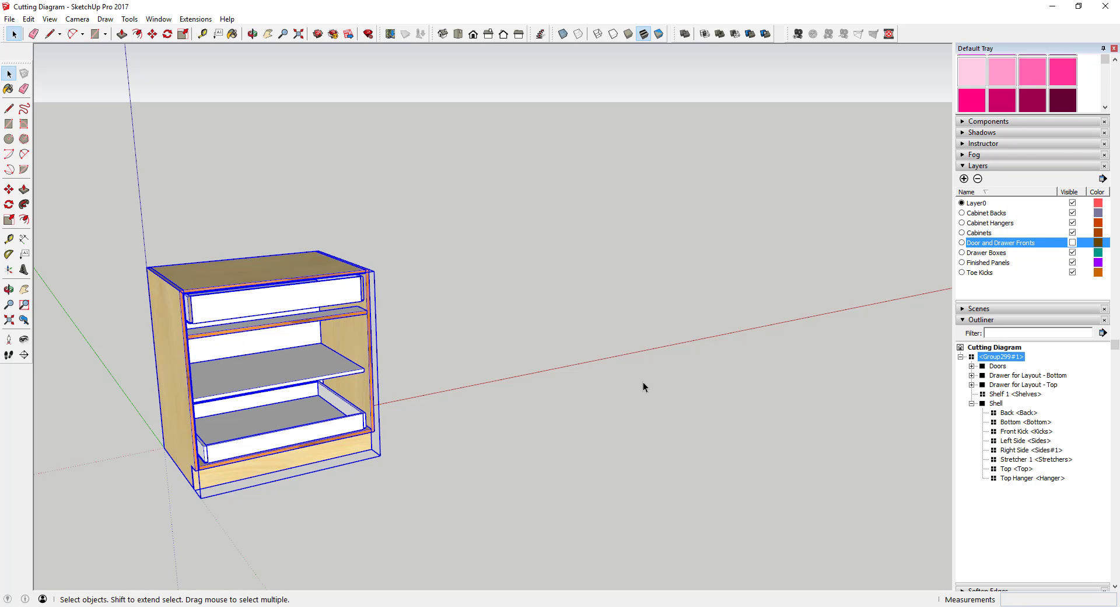
{"action": "double_click", "coordinate": [285, 301]}
{"action": "left_click", "coordinate": [284, 301]}
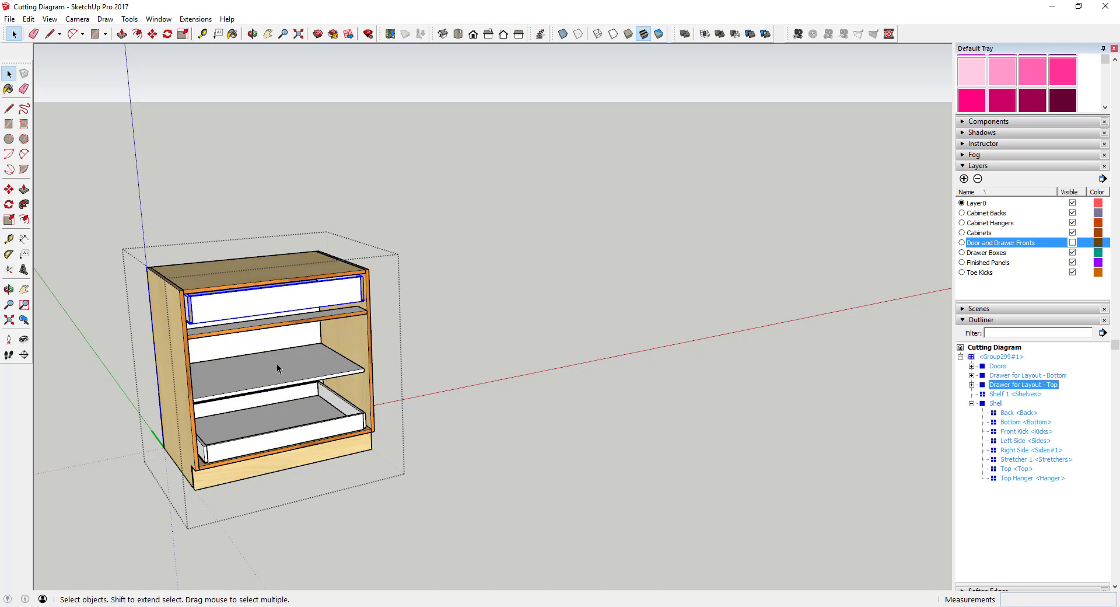
{"action": "left_click", "coordinate": [520, 369]}
{"action": "left_click", "coordinate": [325, 291]}
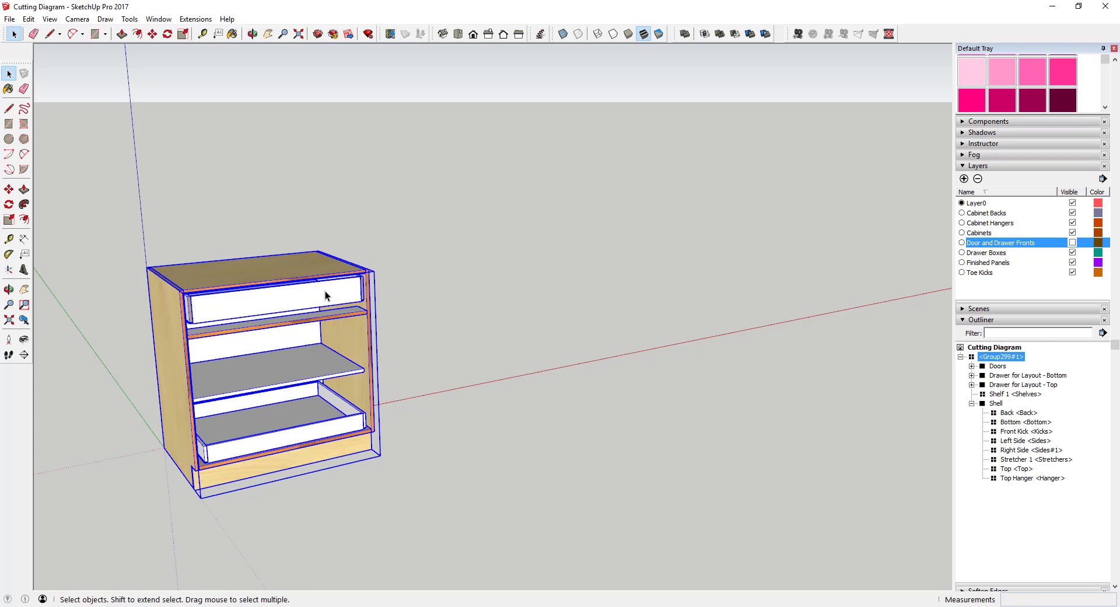
Collapse the Shell group in the Outliner, and open the cabinet group to select its Drawer for Layout - Top subgroup.
{"action": "left_click", "coordinate": [972, 403]}
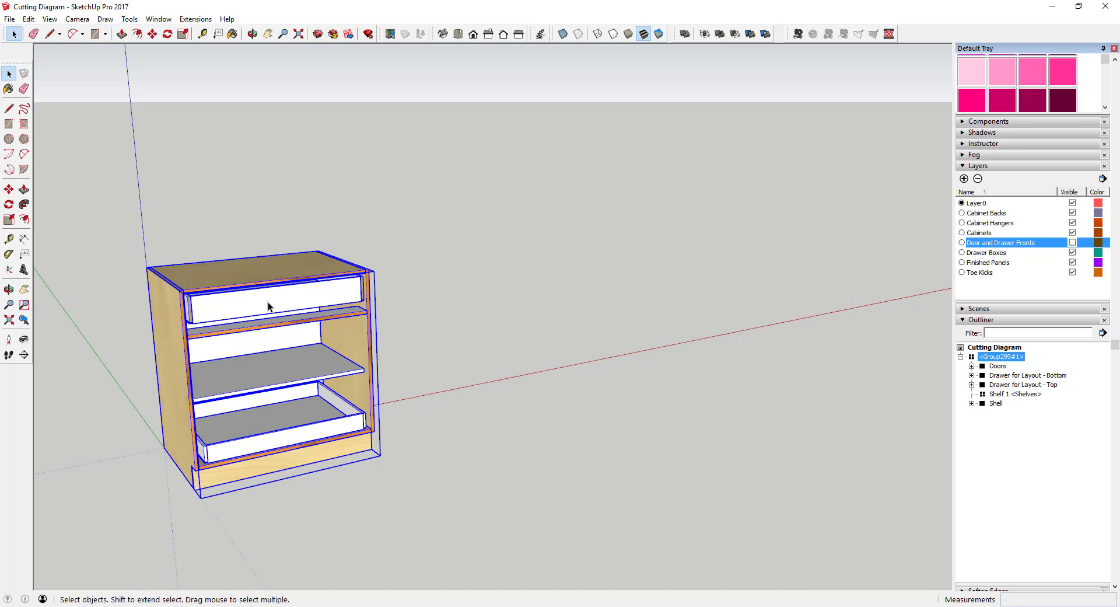
{"action": "left_click", "coordinate": [484, 401]}
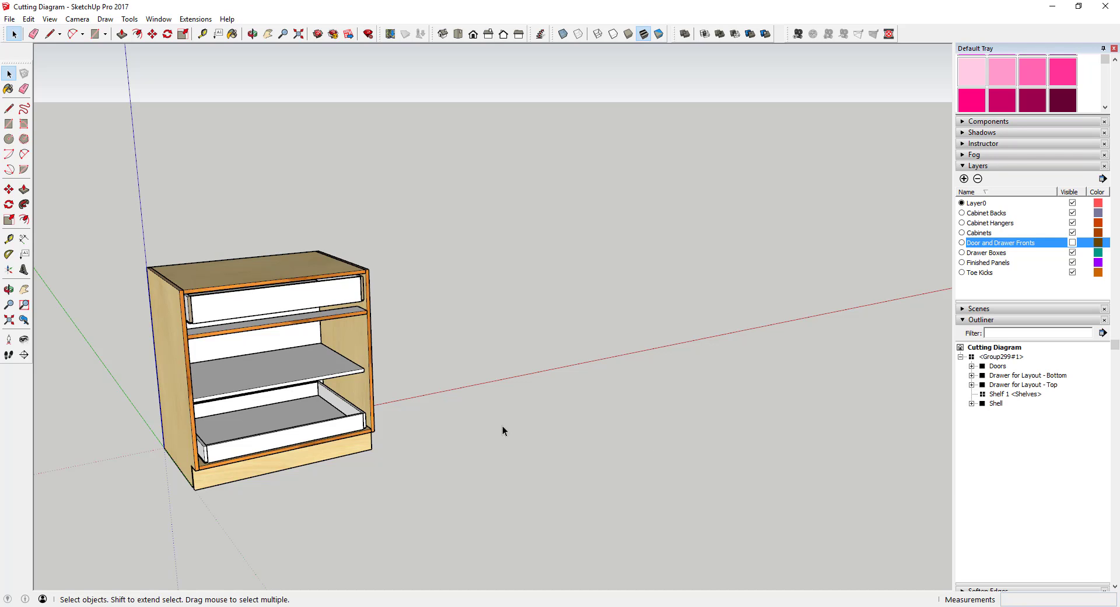
{"action": "left_click", "coordinate": [274, 303]}
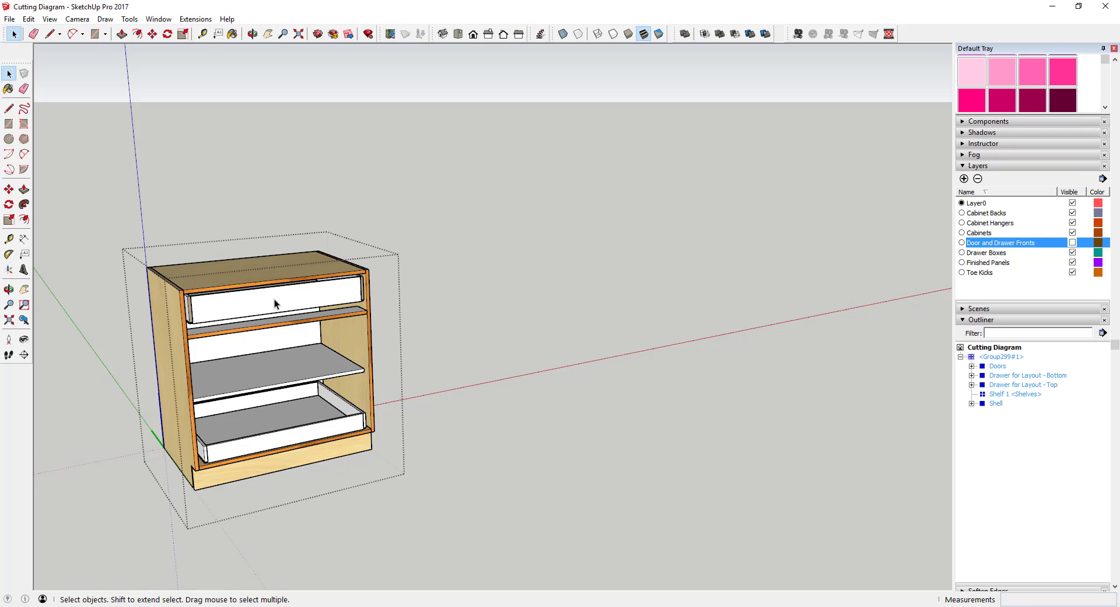
{"action": "left_click", "coordinate": [274, 299]}
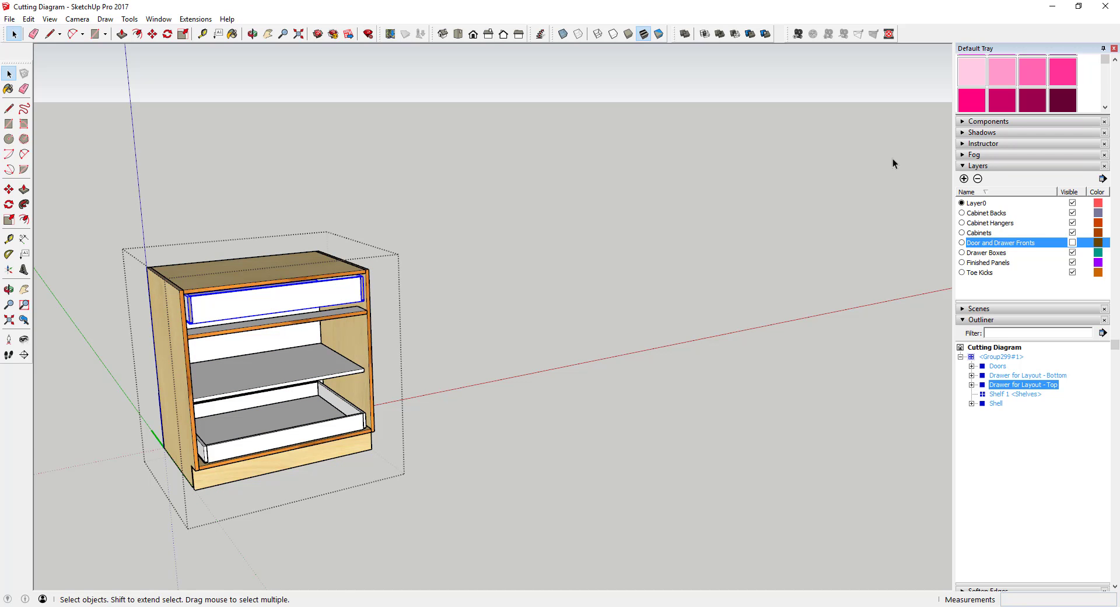
Choose Color B03 from the Colors materials and open the top drawer group for editing.
{"action": "scroll", "coordinate": [992, 99], "scroll_direction": "down", "scroll_amount": 6}
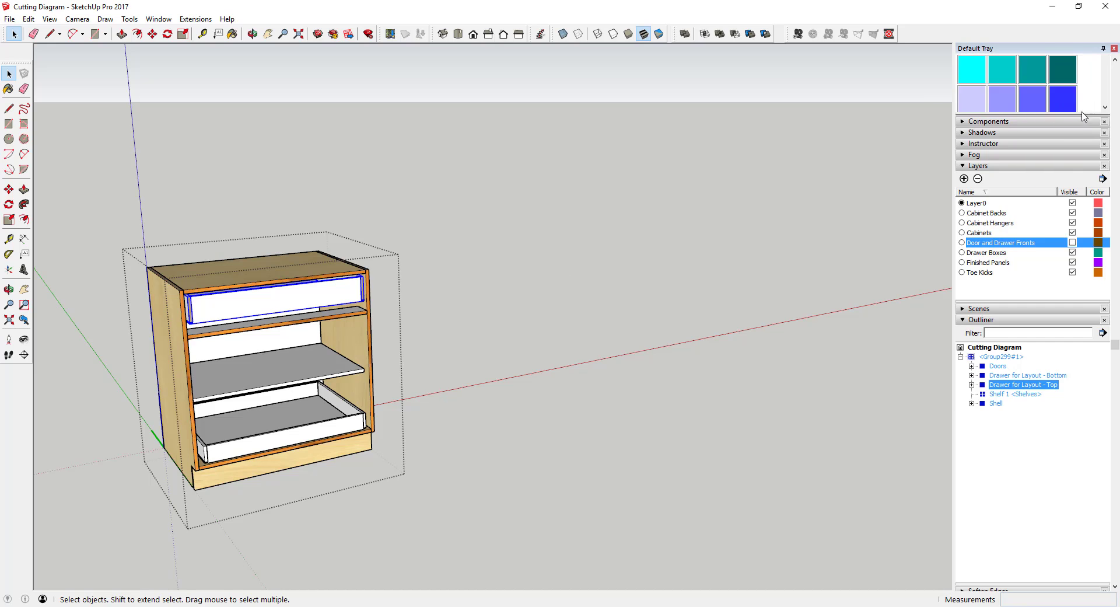
{"action": "scroll", "coordinate": [1053, 127], "scroll_direction": "up", "scroll_amount": 3}
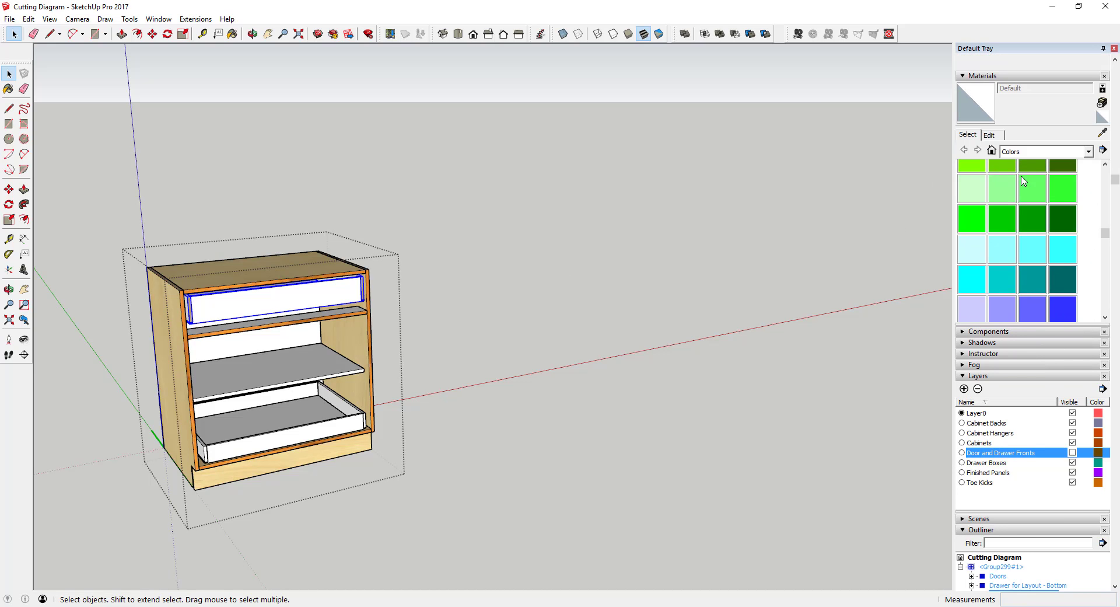
{"action": "scroll", "coordinate": [1022, 181], "scroll_direction": "up", "scroll_amount": 6}
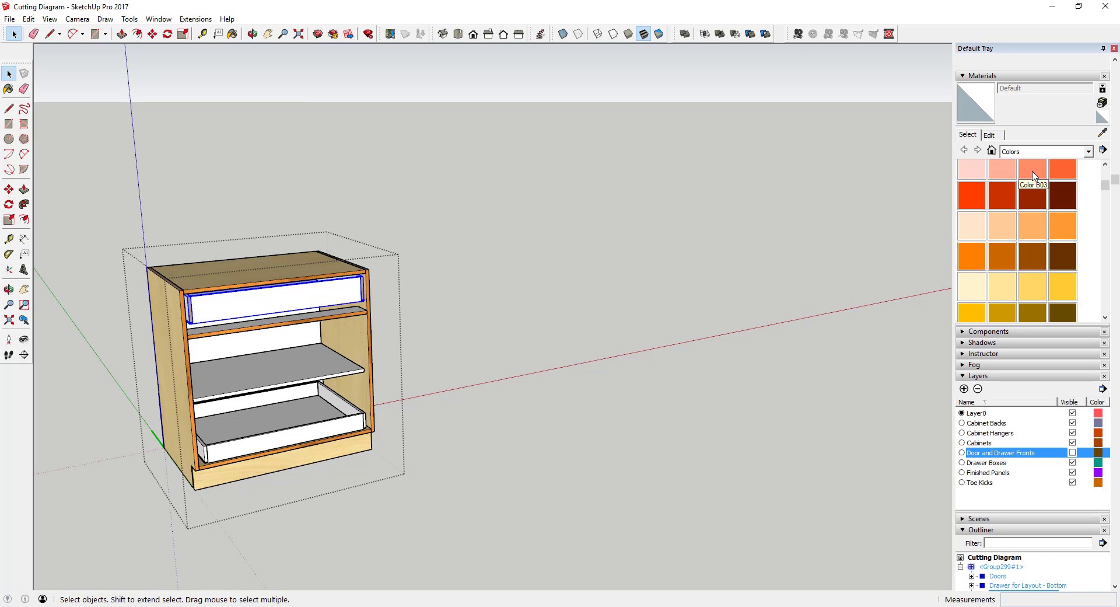
{"action": "left_click", "coordinate": [1032, 175]}
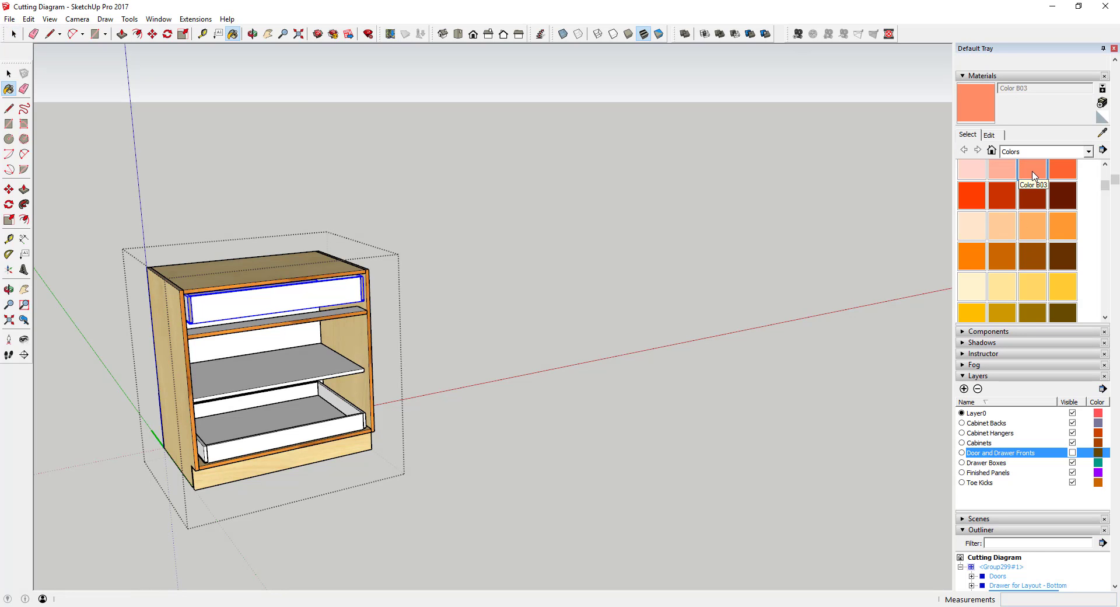
{"action": "key", "text": "space"}
{"action": "double_click", "coordinate": [299, 290]}
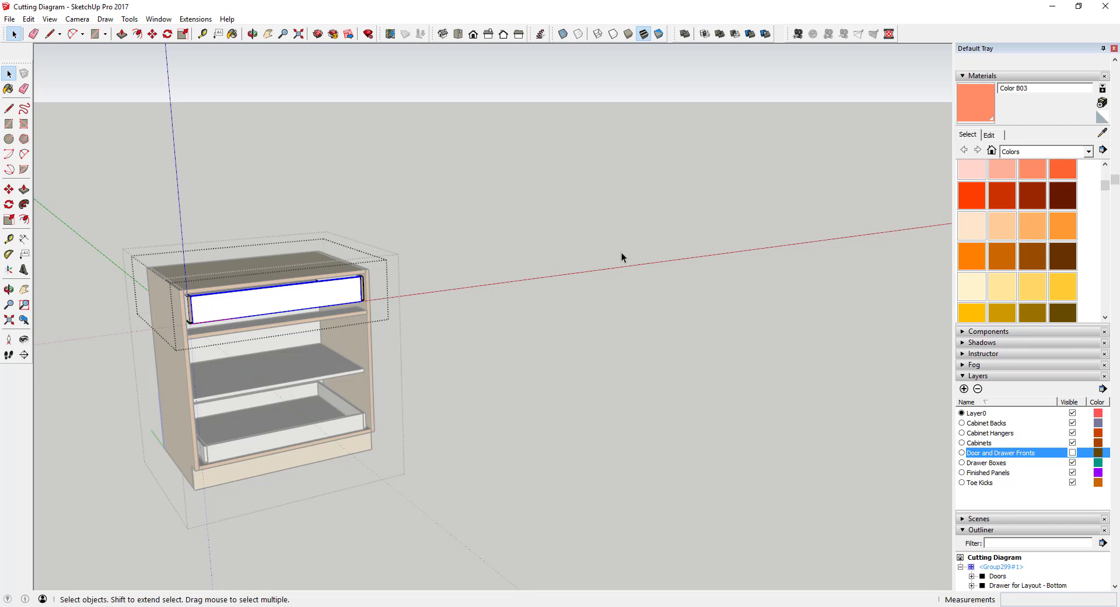
{"action": "left_click", "coordinate": [993, 104]}
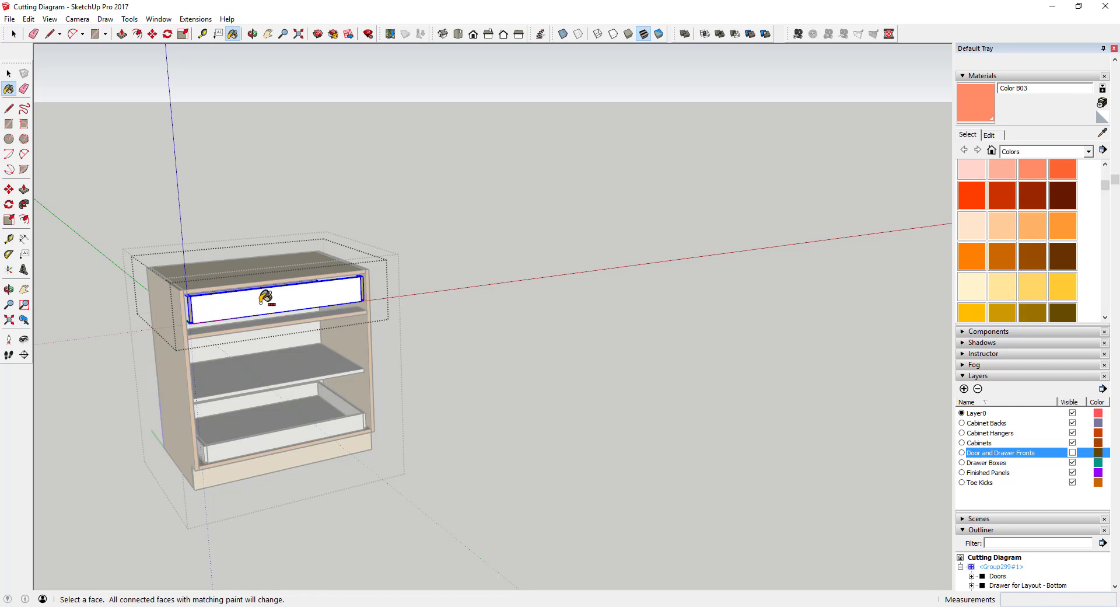
{"action": "key", "text": "space"}
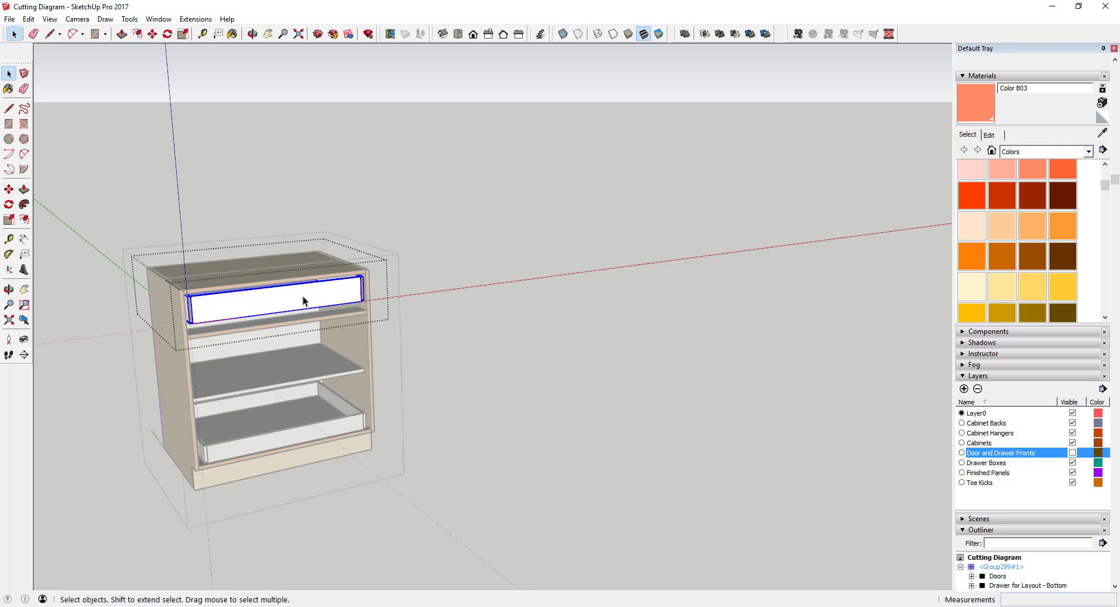
Paint the outer face of the top drawer's Drawer Front component with Color B03, and close the component and drawer group.
{"action": "scroll", "coordinate": [989, 424], "scroll_direction": "down", "scroll_amount": 2}
{"action": "scroll", "coordinate": [918, 406], "scroll_direction": "down", "scroll_amount": 1}
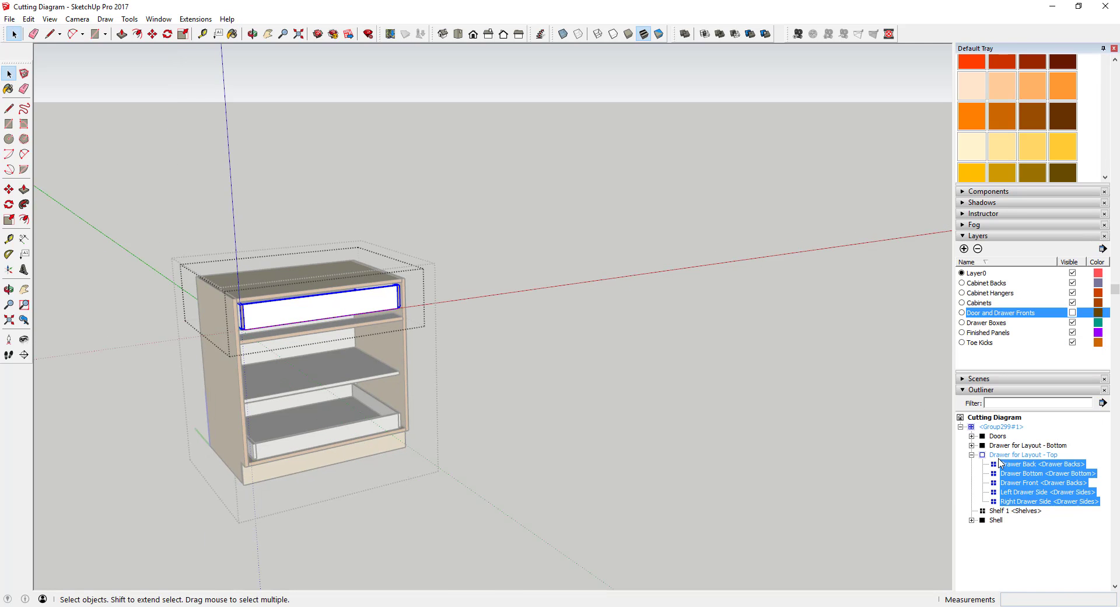
{"action": "double_click", "coordinate": [311, 311]}
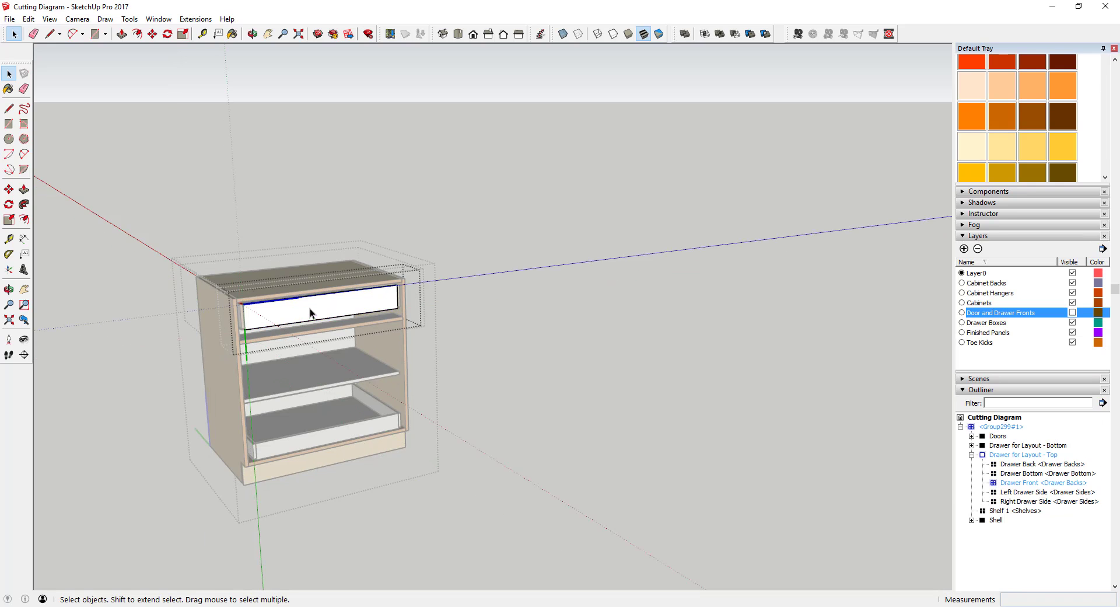
{"action": "left_click", "coordinate": [292, 307]}
{"action": "scroll", "coordinate": [975, 97], "scroll_direction": "up", "scroll_amount": 1}
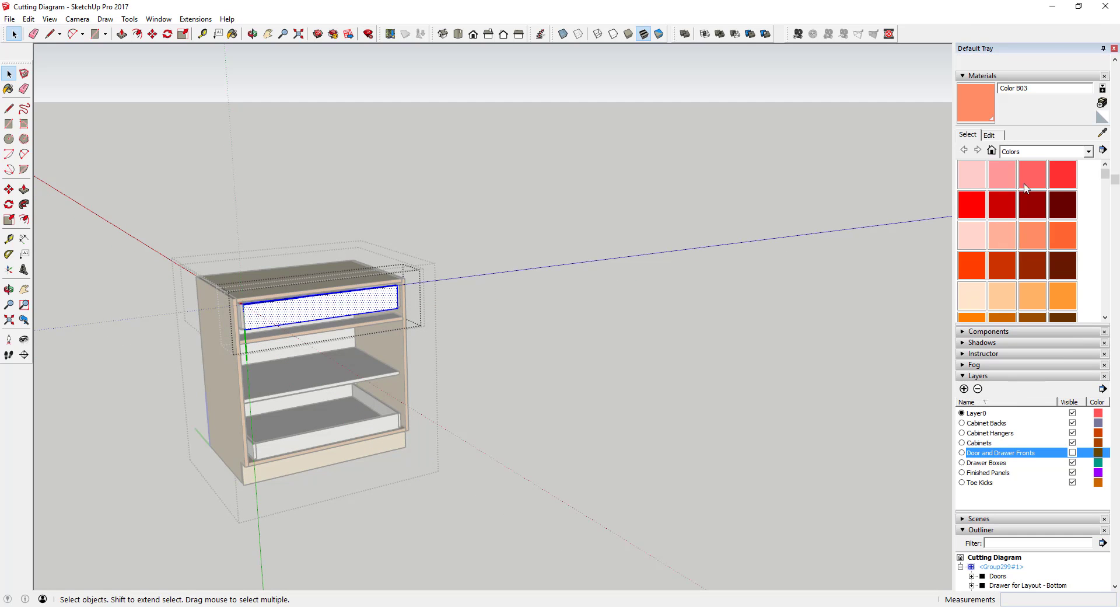
{"action": "left_click", "coordinate": [983, 115]}
{"action": "left_click", "coordinate": [339, 302]}
{"action": "key", "text": "space"}
{"action": "left_click", "coordinate": [497, 322]}
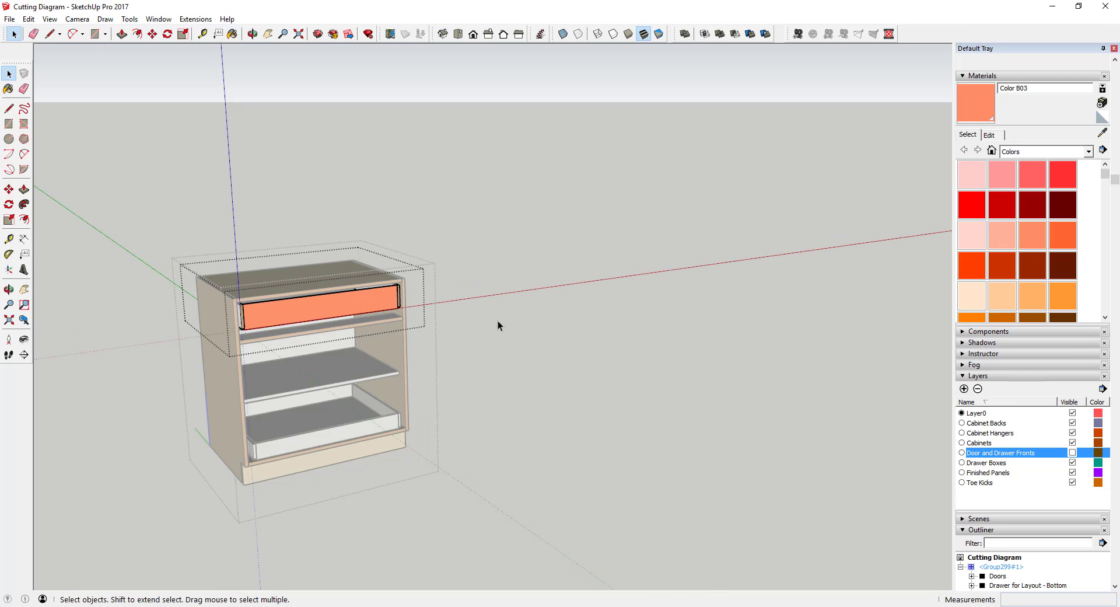
{"action": "scroll", "coordinate": [334, 285], "scroll_direction": "up", "scroll_amount": 2}
{"action": "scroll", "coordinate": [335, 285], "scroll_direction": "up", "scroll_amount": 1}
{"action": "left_click", "coordinate": [383, 306]}
{"action": "left_click", "coordinate": [601, 366]}
{"action": "scroll", "coordinate": [516, 369], "scroll_direction": "down", "scroll_amount": 9}
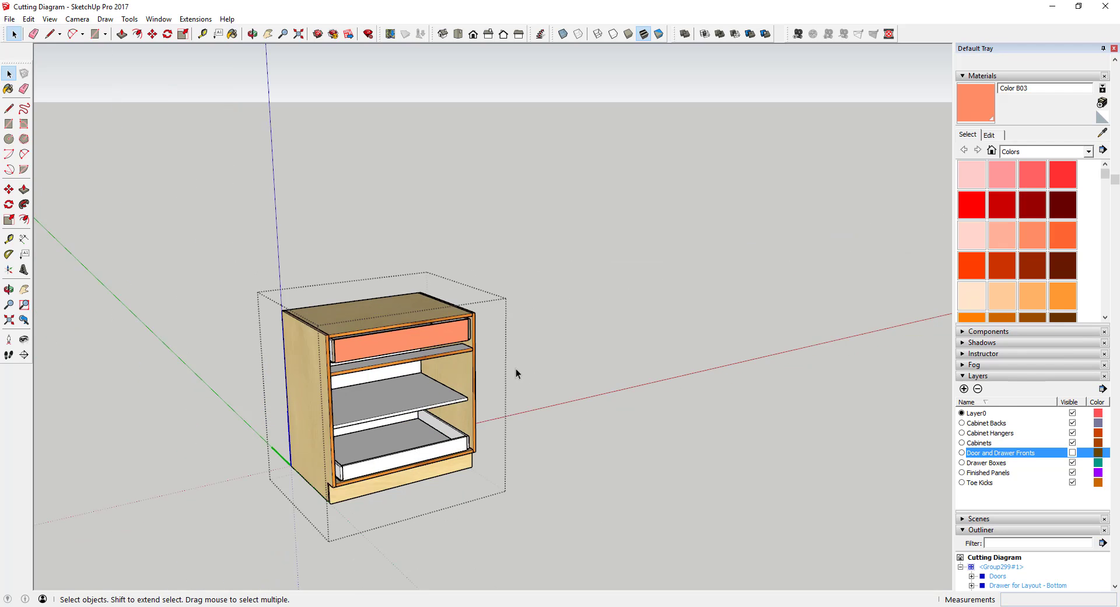
{"action": "left_click", "coordinate": [449, 353]}
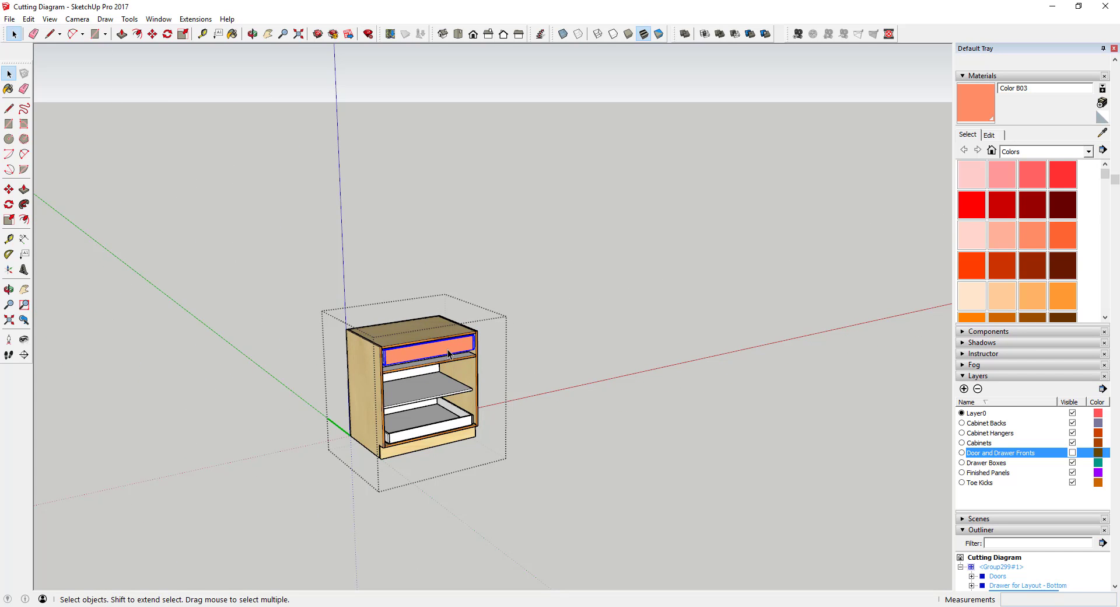
{"action": "key", "text": "m"}
{"action": "scroll", "coordinate": [385, 365], "scroll_direction": "down", "scroll_amount": 1}
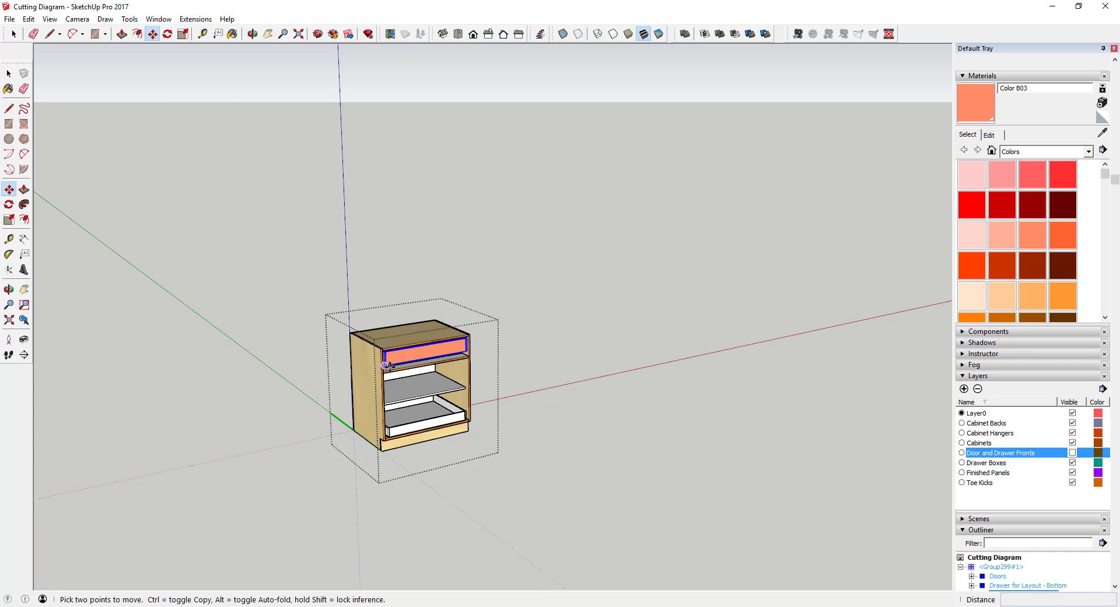
{"action": "left_click", "coordinate": [385, 365]}
{"action": "key", "text": "Escape"}
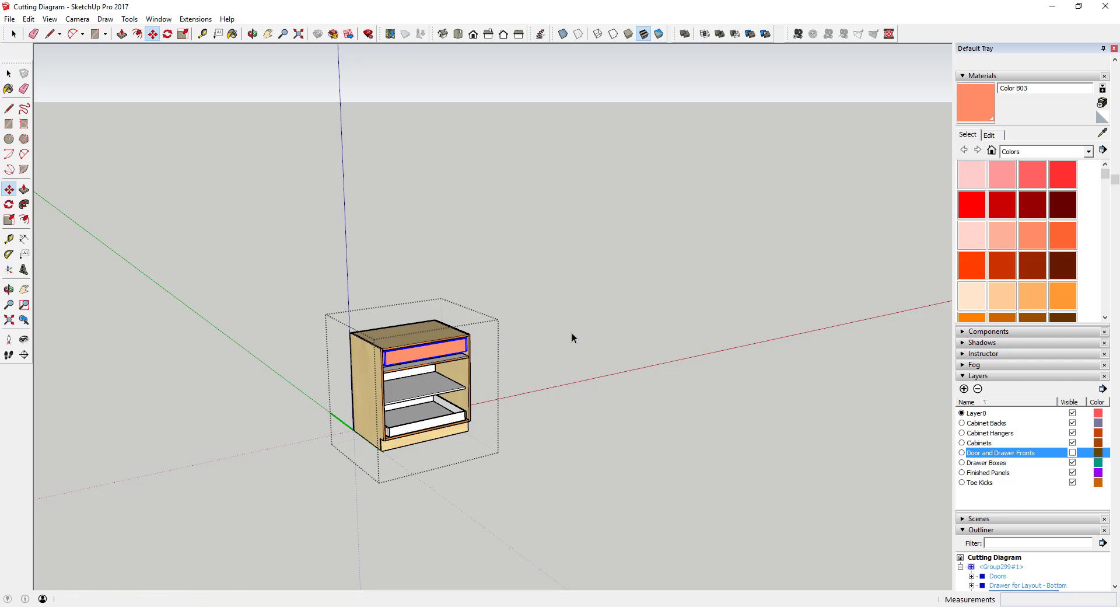
{"action": "key", "text": "space"}
Review the top drawer's components in the Outliner and undo the Color B03 paint on the drawer front.
{"action": "scroll", "coordinate": [589, 336], "scroll_direction": "up", "scroll_amount": 2}
{"action": "scroll", "coordinate": [330, 341], "scroll_direction": "up", "scroll_amount": 1}
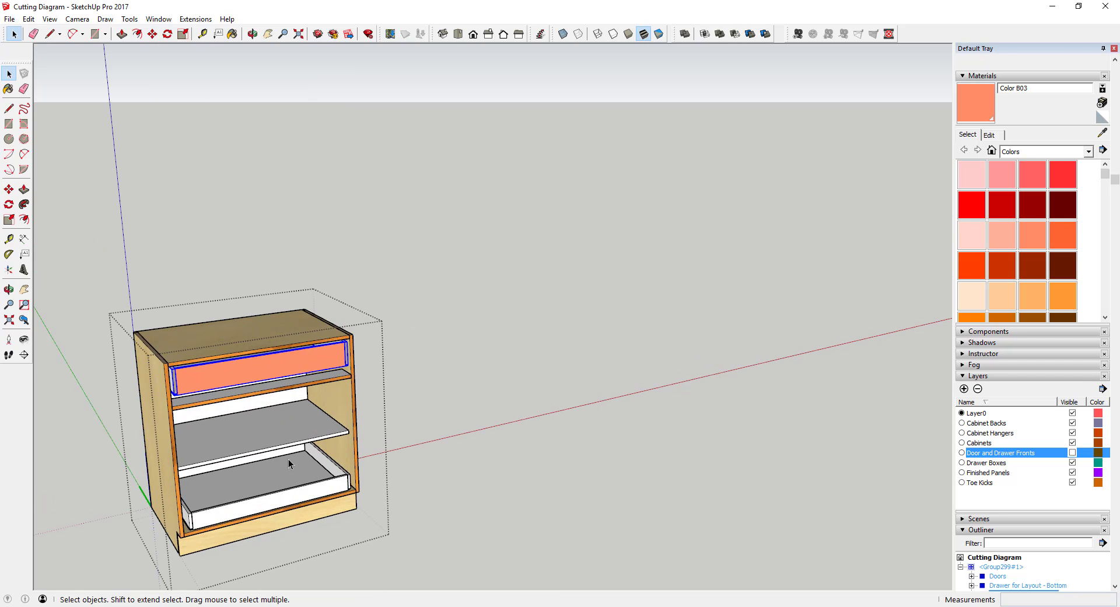
{"action": "scroll", "coordinate": [550, 338], "scroll_direction": "down", "scroll_amount": 2}
{"action": "scroll", "coordinate": [475, 464], "scroll_direction": "up", "scroll_amount": 1}
{"action": "scroll", "coordinate": [1007, 475], "scroll_direction": "down", "scroll_amount": 3}
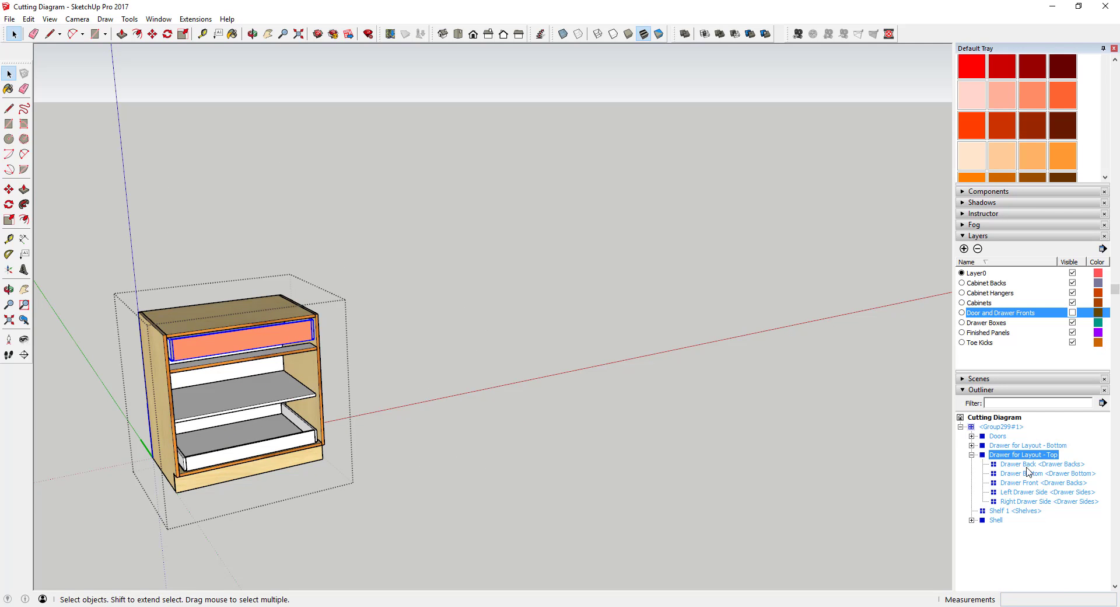
{"action": "double_click", "coordinate": [264, 336]}
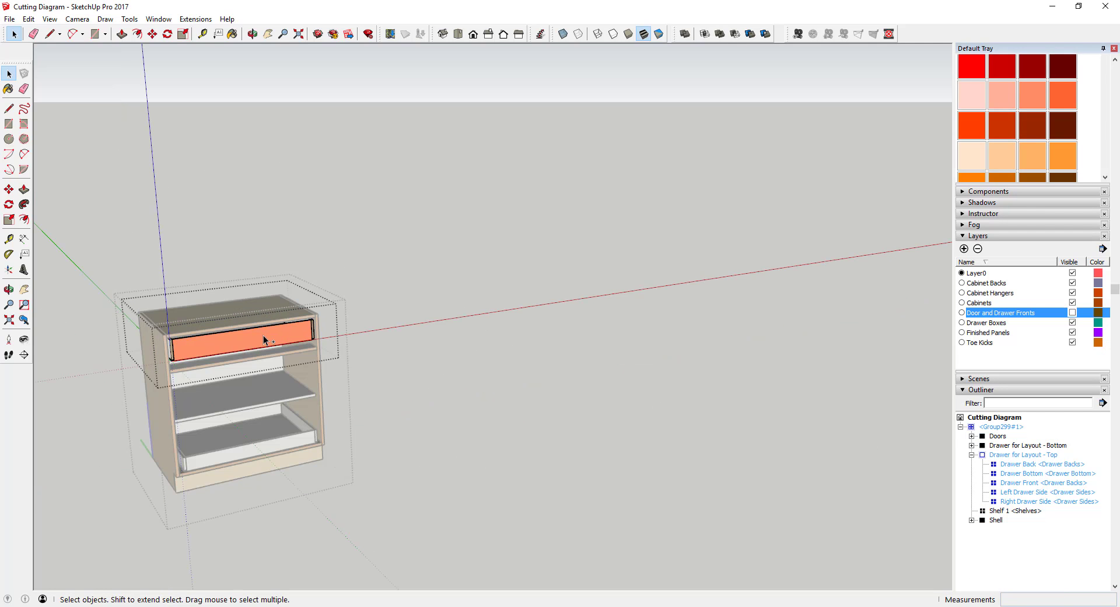
{"action": "left_click", "coordinate": [385, 345]}
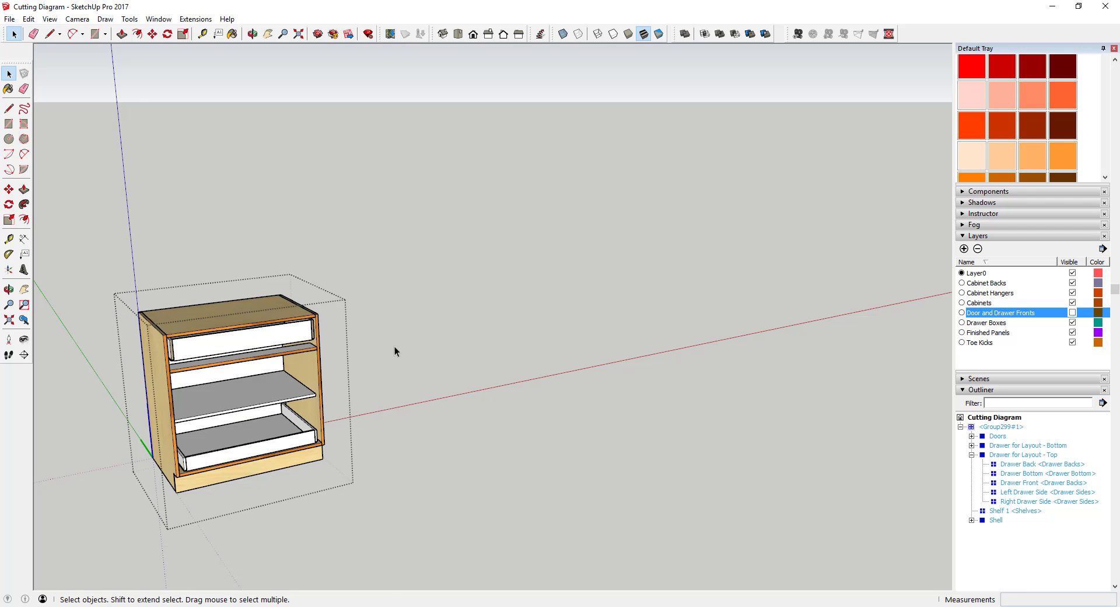
Copy the top drawer group out of the cabinet along the red axis by about 4' 5 11/16", moving from its lower front corner.
{"action": "left_click", "coordinate": [222, 349]}
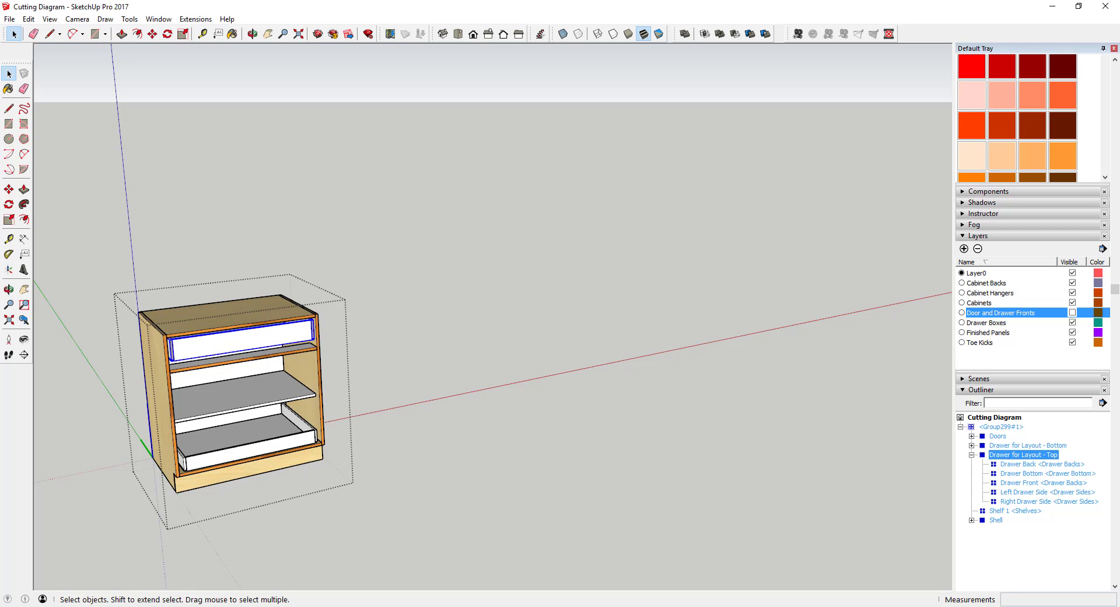
{"action": "key", "text": "m"}
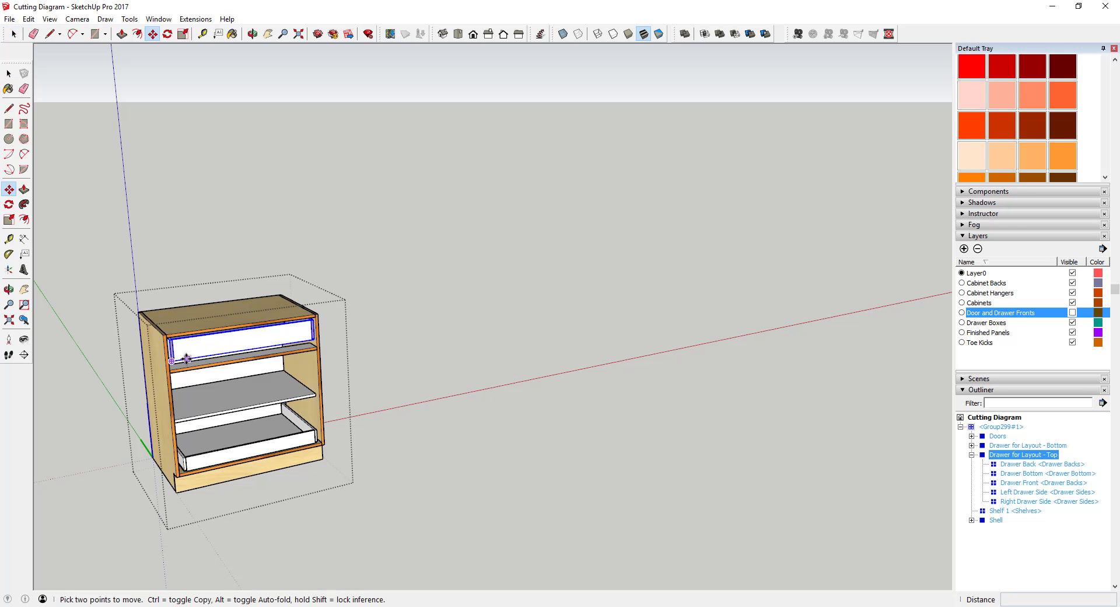
{"action": "scroll", "coordinate": [178, 357], "scroll_direction": "up", "scroll_amount": 5}
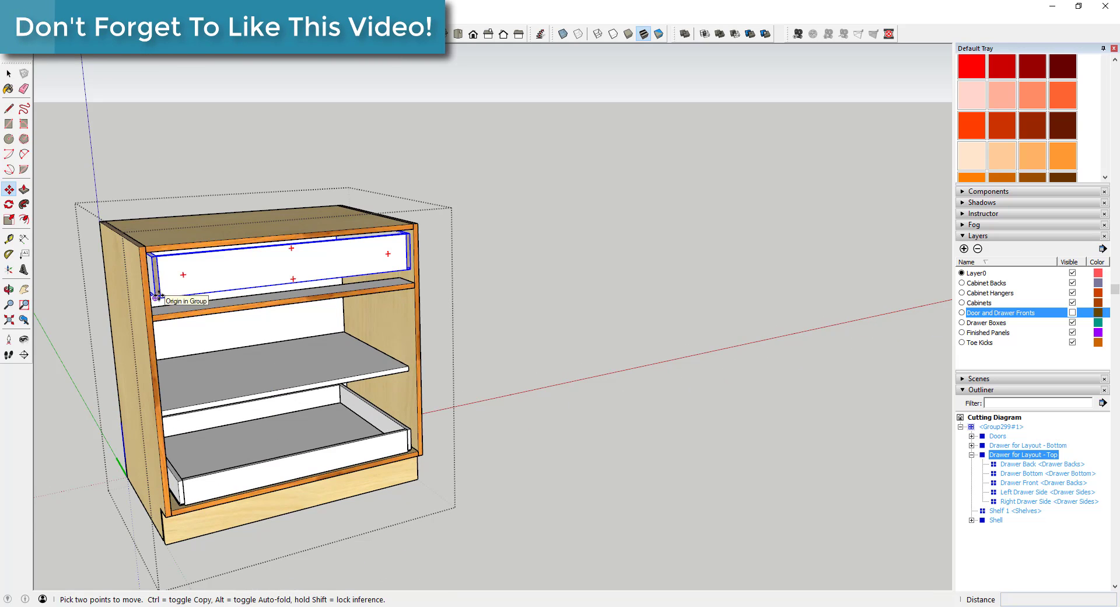
{"action": "left_click", "coordinate": [157, 295]}
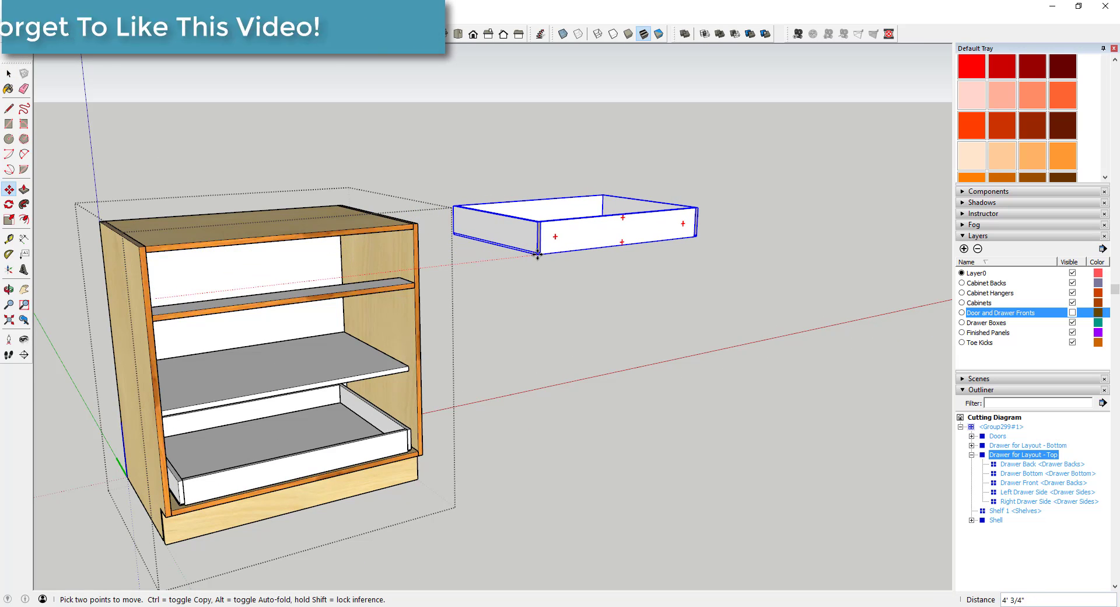
{"action": "key", "text": "ctrl"}
{"action": "left_click", "coordinate": [567, 251]}
{"action": "key", "text": "space"}
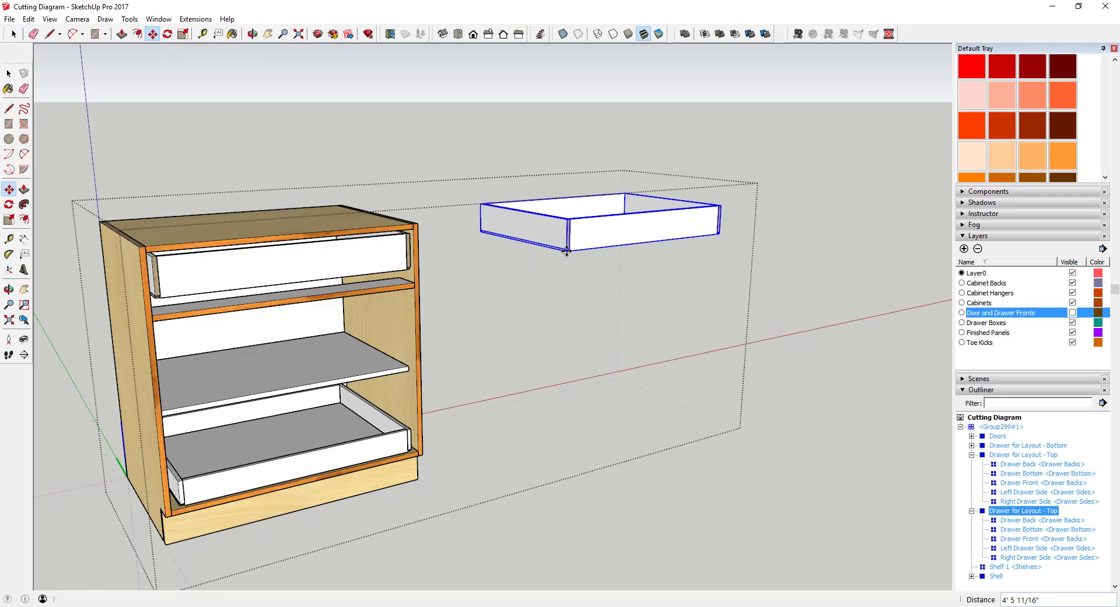
{"action": "middle_click_drag", "start_coordinate": [595, 228], "coordinate": [599, 255]}
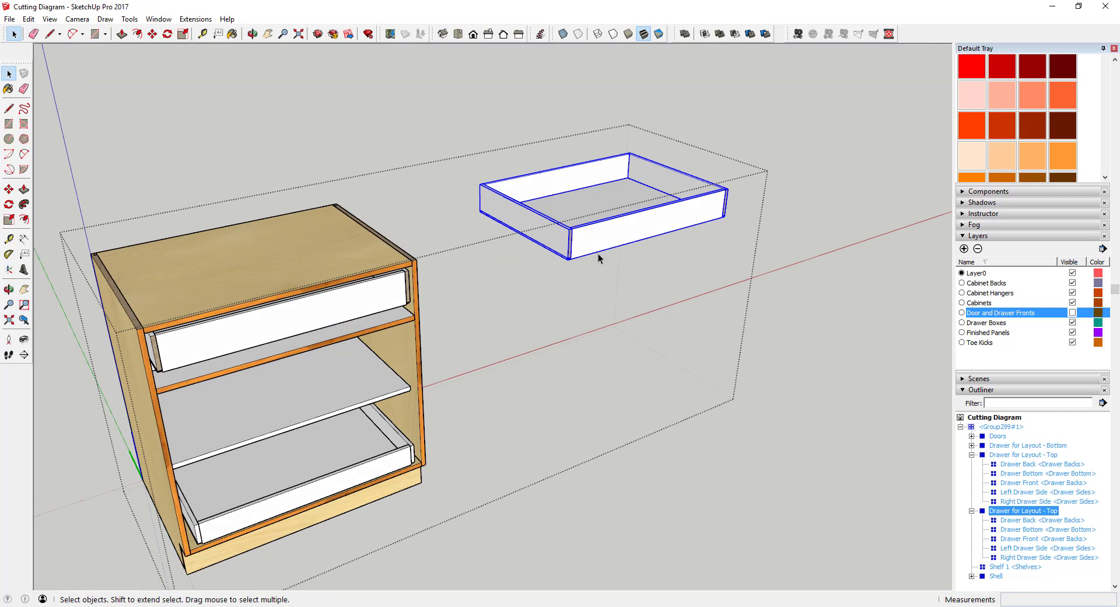
{"action": "key", "text": "m"}
{"action": "left_click", "coordinate": [612, 246]}
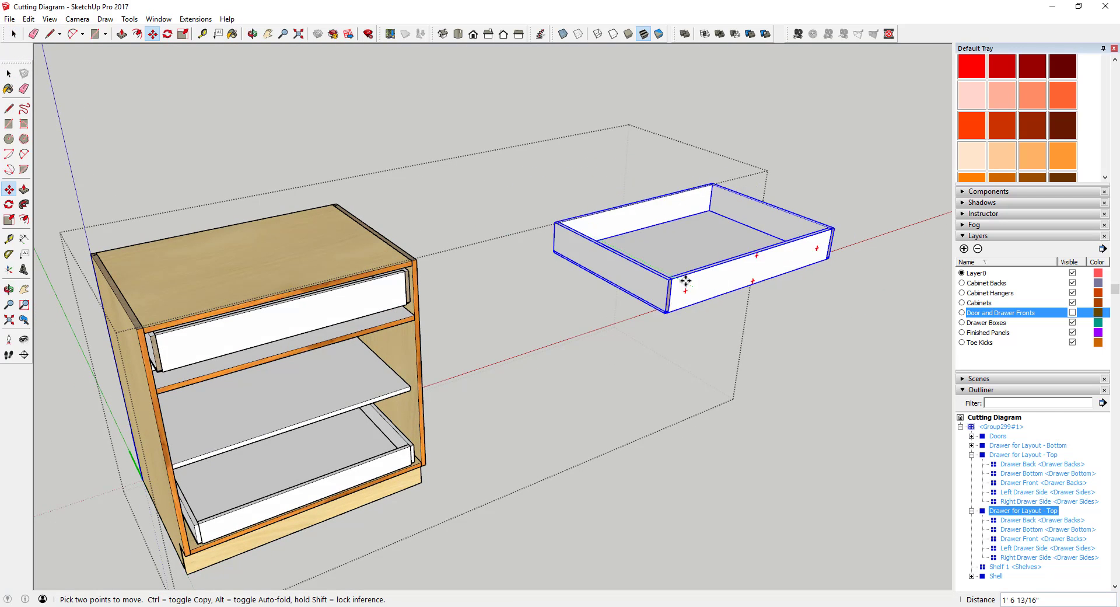
{"action": "key", "text": "ctrl"}
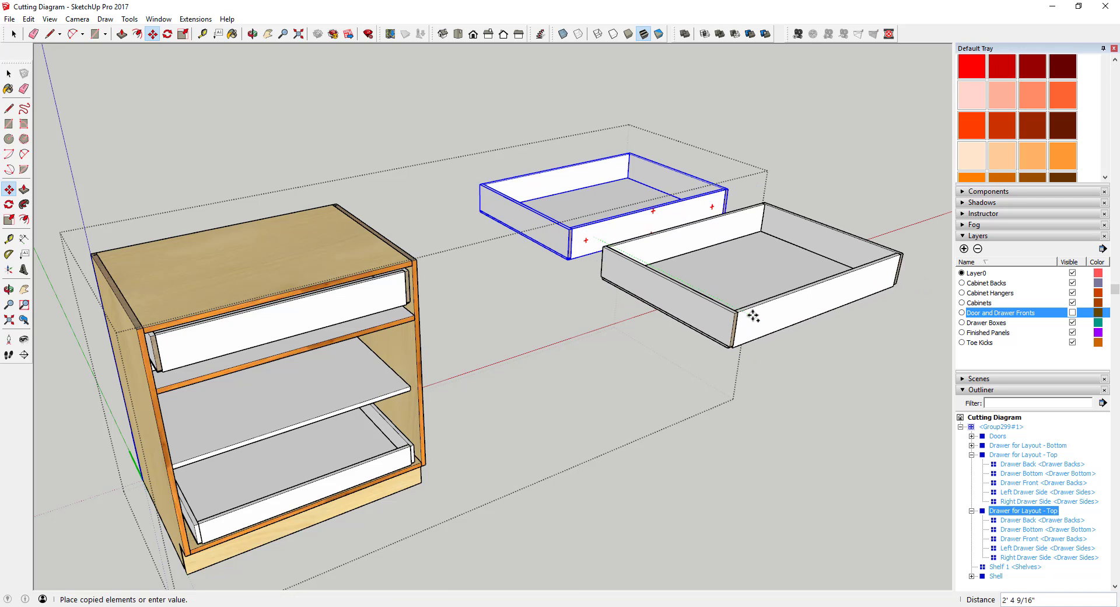
{"action": "key", "text": "space"}
Copy the adjustable shelf out of the cabinet by about 4' 5 15/16", placing the copy below the drawer copy.
{"action": "middle_click_drag", "start_coordinate": [599, 250], "coordinate": [414, 265]}
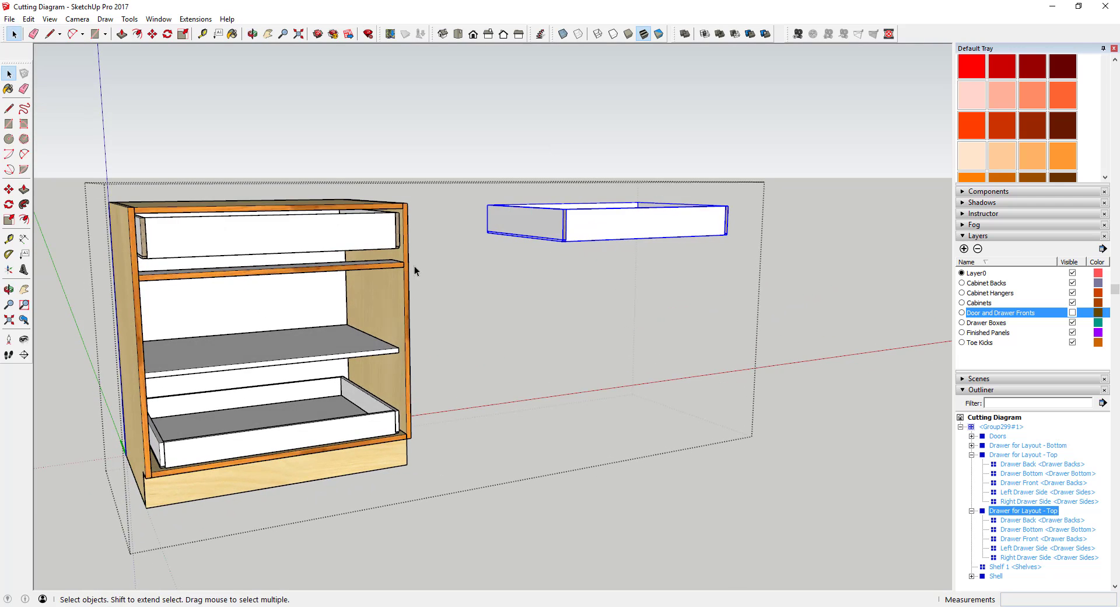
{"action": "left_click", "coordinate": [314, 365]}
{"action": "key", "text": "m"}
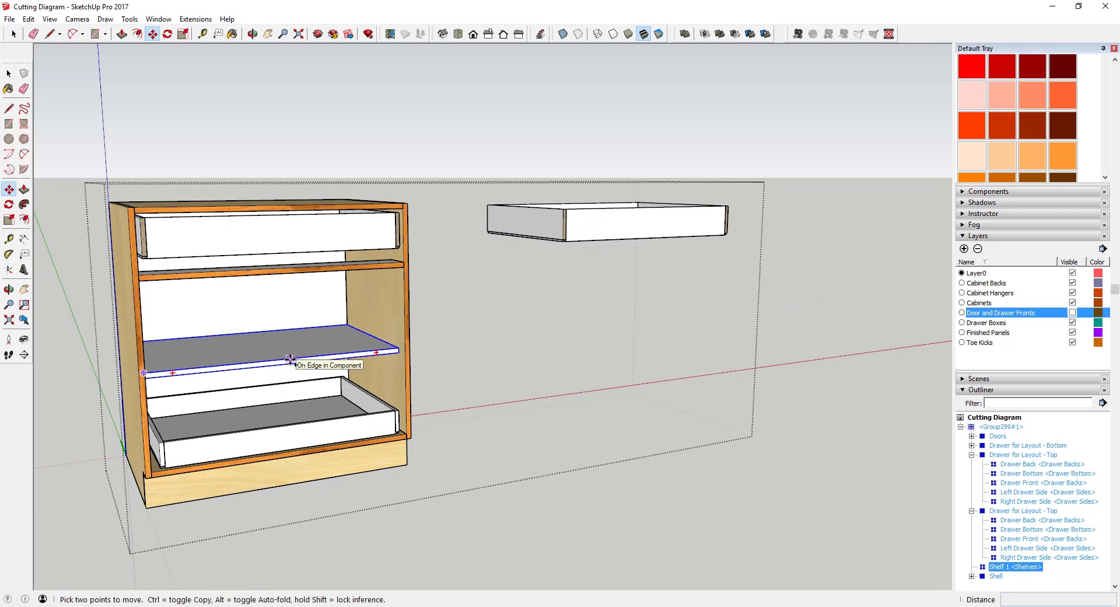
{"action": "key", "text": "ctrl"}
{"action": "left_click", "coordinate": [295, 360]}
{"action": "left_click", "coordinate": [711, 327]}
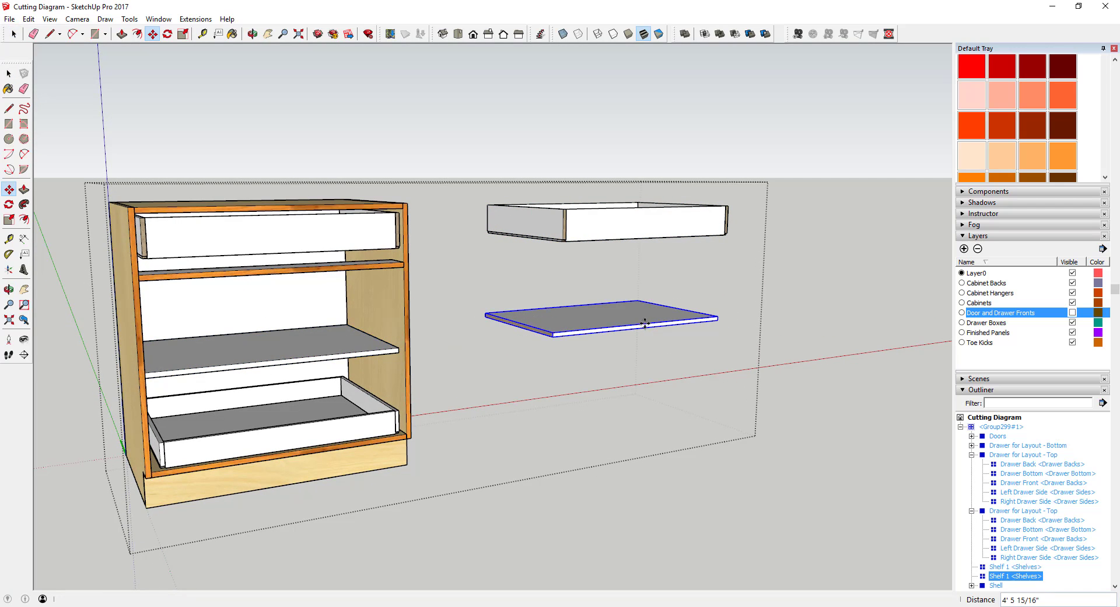
{"action": "key", "text": "space"}
Copy the bottom drawer group out of the cabinet by about 4' 4 7/16", placing the copy below the shelf copy.
{"action": "left_click", "coordinate": [300, 436]}
{"action": "key", "text": "m"}
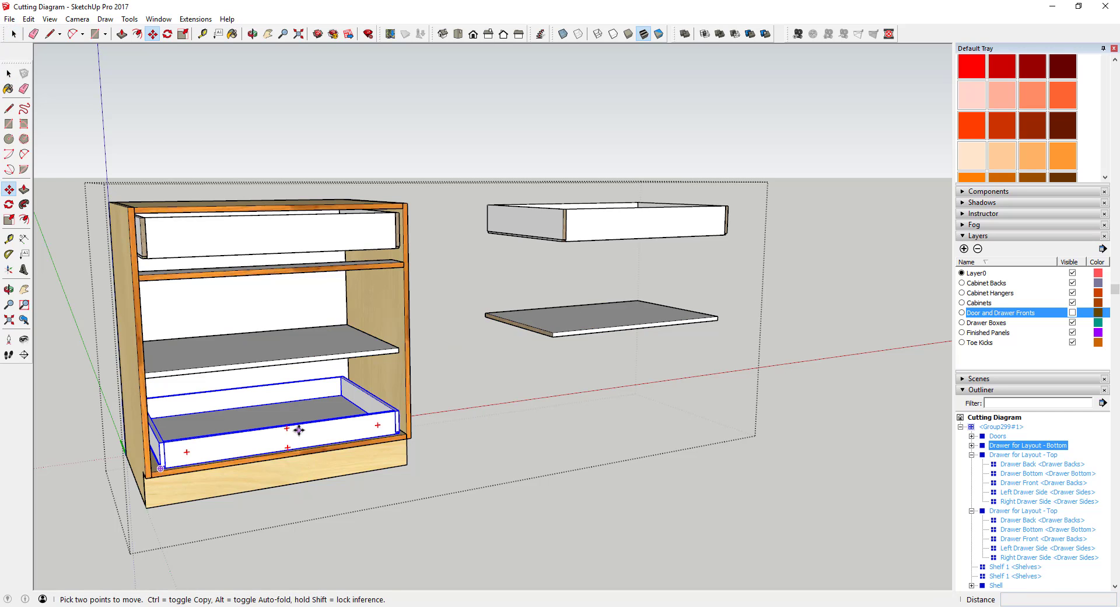
{"action": "key", "text": "ctrl"}
{"action": "left_click", "coordinate": [298, 430]}
{"action": "left_click", "coordinate": [672, 379]}
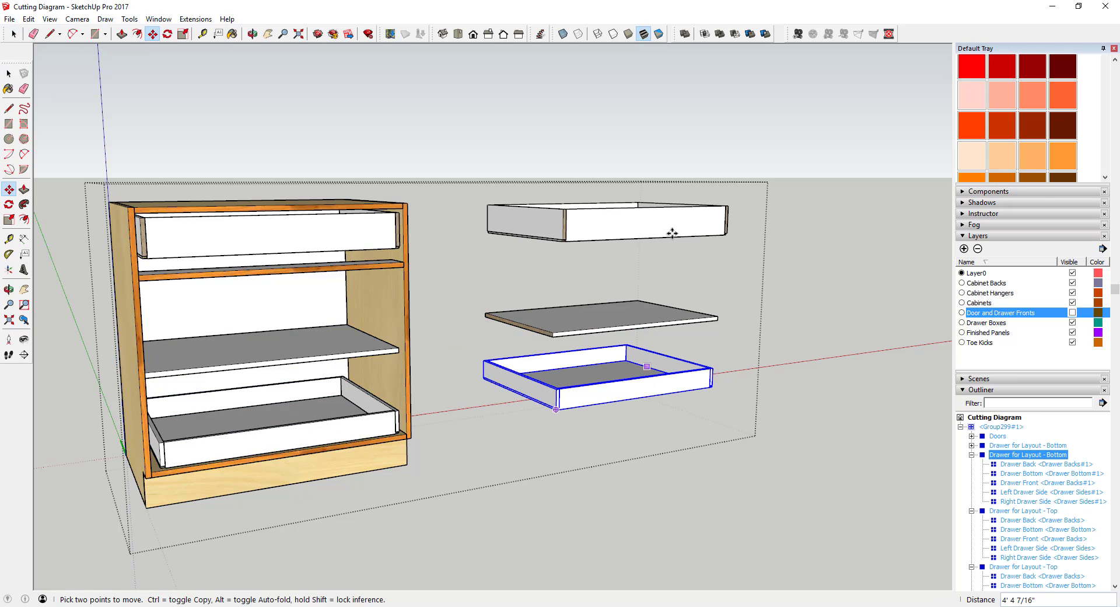
{"action": "key", "text": "space"}
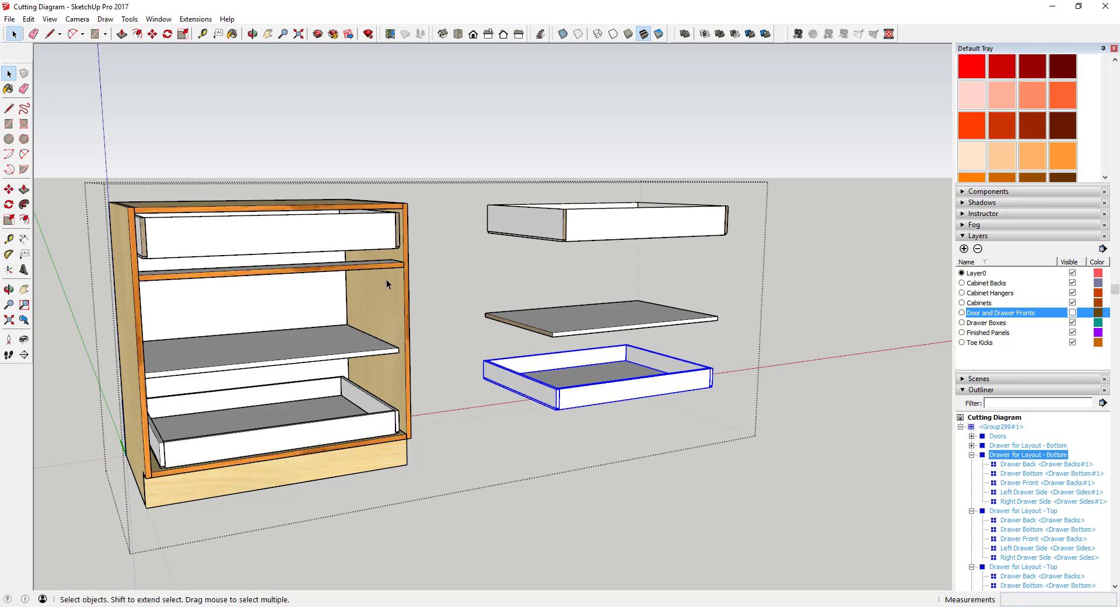
Cut the two drawer copies and the shelf copy from the cabinet group and paste them in place outside it.
{"action": "scroll", "coordinate": [263, 291], "scroll_direction": "down", "scroll_amount": 2}
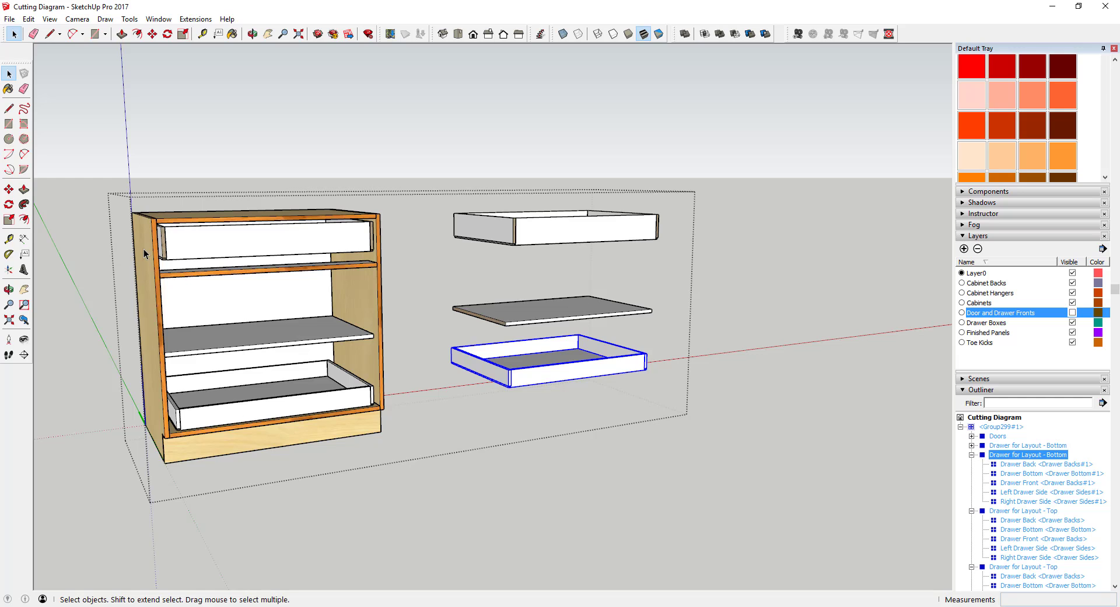
{"action": "left_click_drag", "start_coordinate": [430, 139], "coordinate": [738, 433]}
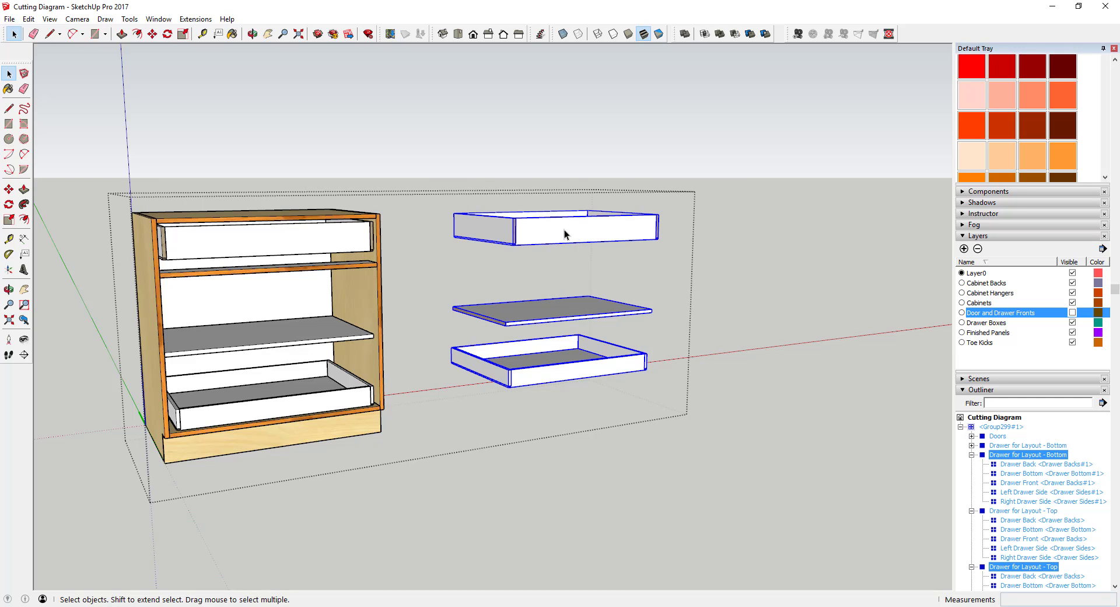
{"action": "left_click_drag", "start_coordinate": [432, 170], "coordinate": [732, 419]}
{"action": "left_click", "coordinate": [28, 18]}
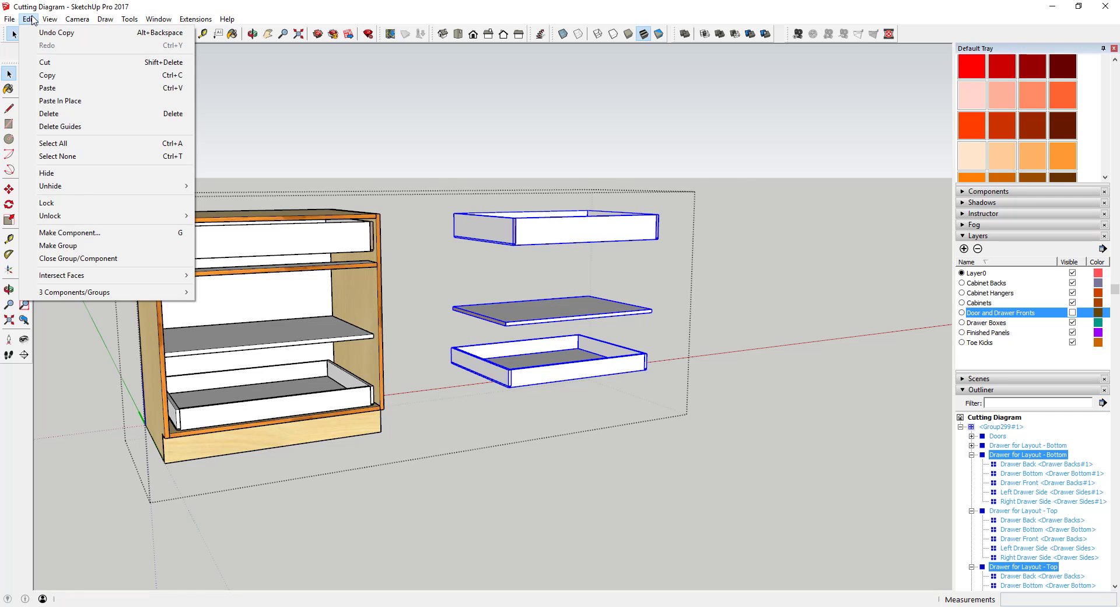
{"action": "left_click", "coordinate": [52, 63]}
{"action": "left_click", "coordinate": [576, 283]}
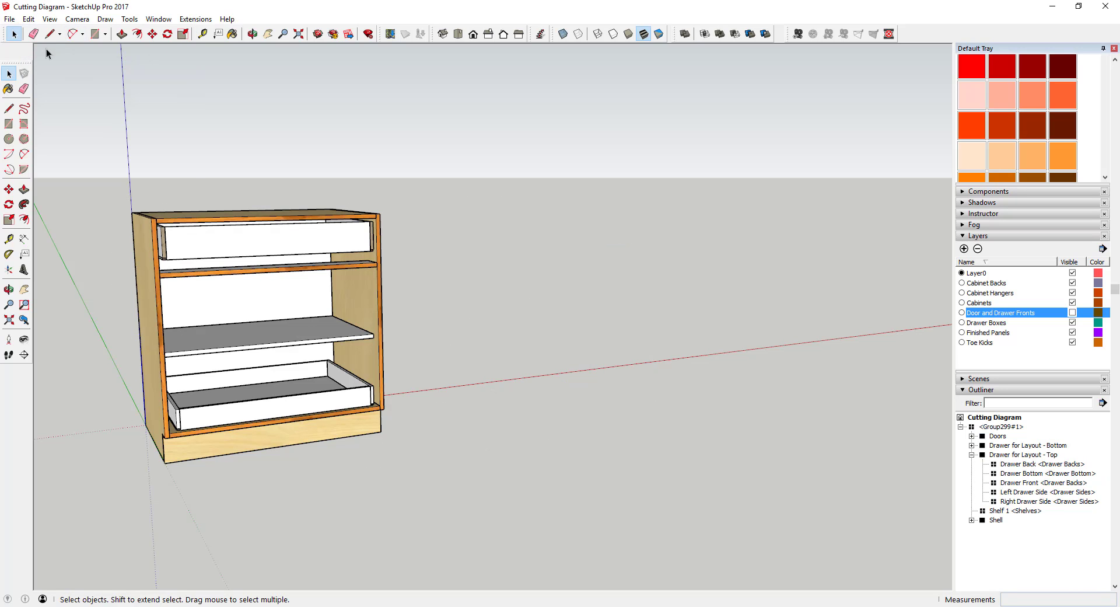
{"action": "left_click", "coordinate": [28, 19]}
{"action": "left_click", "coordinate": [58, 100]}
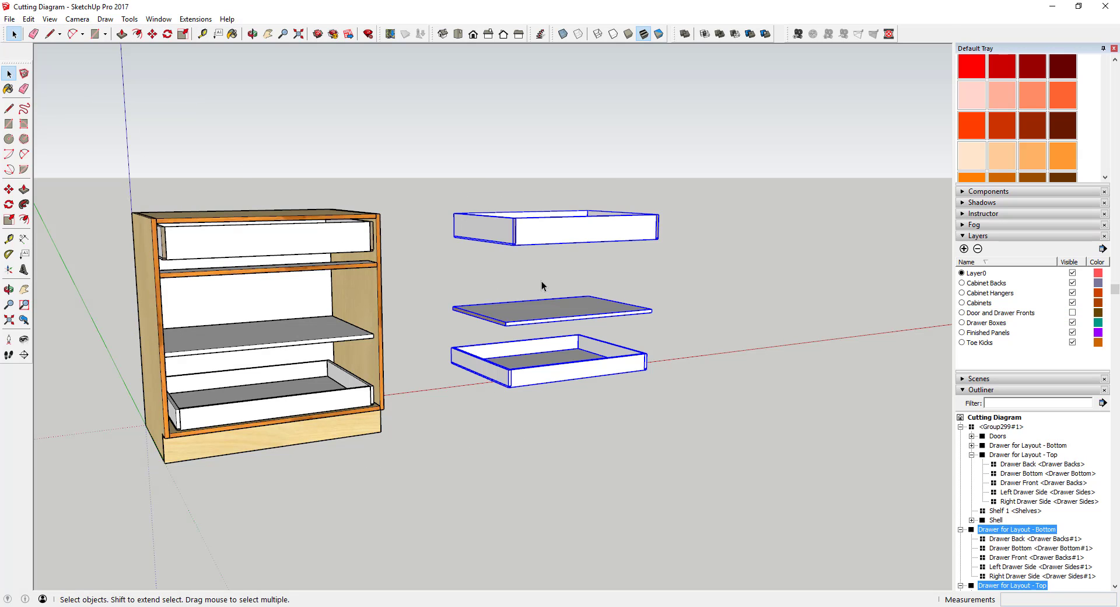
Open the copied top drawer group for editing and select all of its components.
{"action": "middle_click_drag", "start_coordinate": [542, 285], "coordinate": [542, 230]}
{"action": "left_click", "coordinate": [538, 243]}
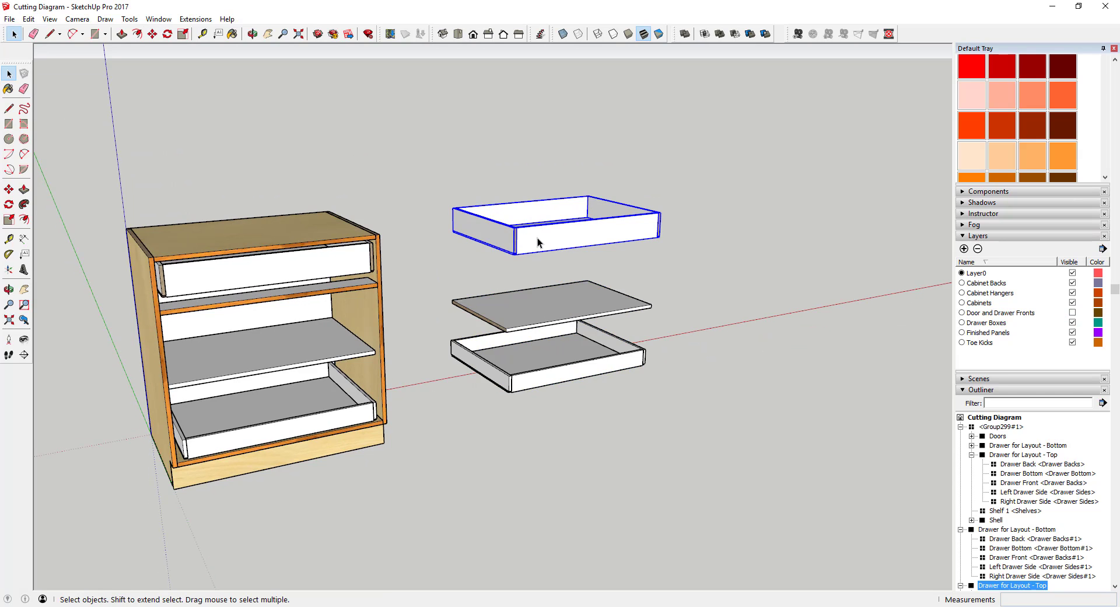
{"action": "scroll", "coordinate": [1030, 476], "scroll_direction": "down", "scroll_amount": 3}
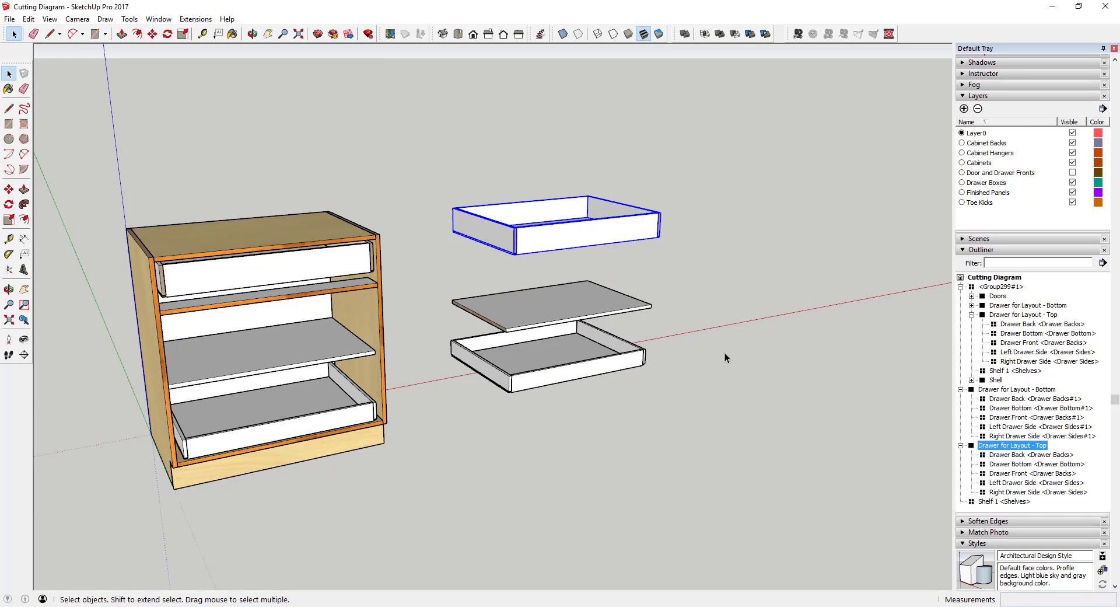
{"action": "double_click", "coordinate": [533, 242]}
{"action": "key", "text": "ctrl+a"}
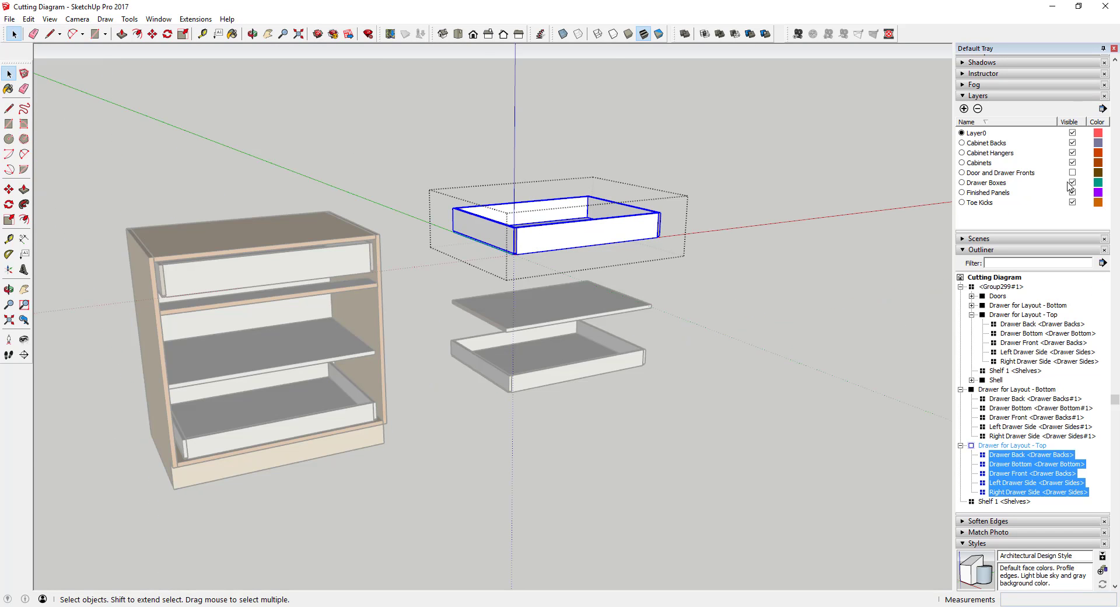
{"action": "scroll", "coordinate": [1008, 157], "scroll_direction": "up", "scroll_amount": 6}
{"action": "key", "text": "b"}
{"action": "key", "text": "space"}
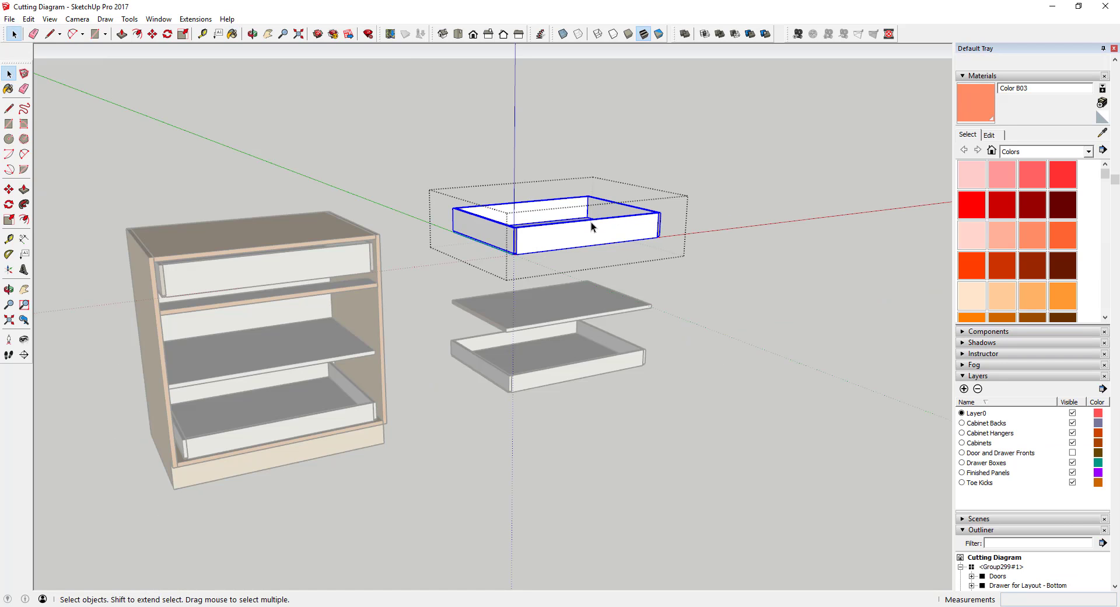
Paint all faces of the Drawer Front component in the copied top drawer with Color B03.
{"action": "left_click", "coordinate": [585, 227]}
{"action": "triple_click", "coordinate": [586, 229]}
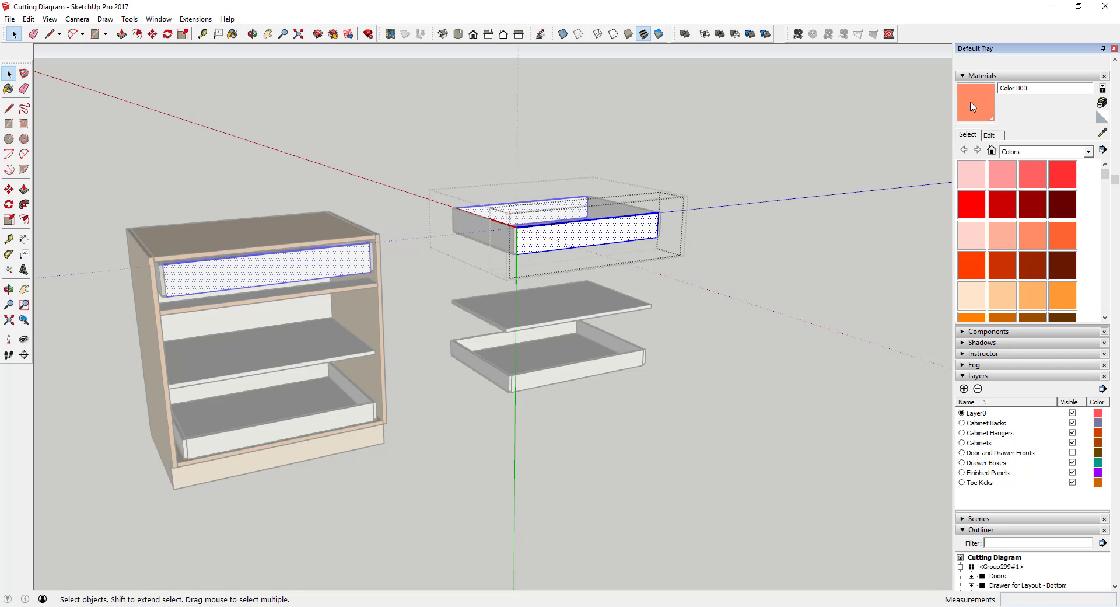
{"action": "key", "text": "b"}
{"action": "left_click", "coordinate": [557, 238]}
{"action": "key", "text": "space"}
Paint all faces of the copied top drawer's side component with Color B03.
{"action": "triple_click", "coordinate": [613, 206]}
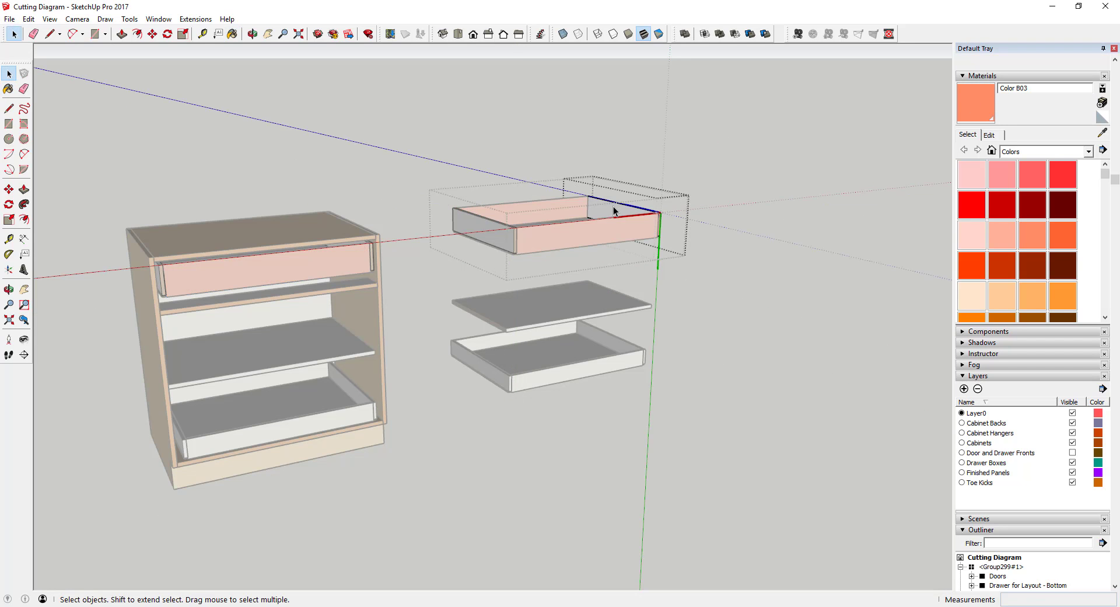
{"action": "key", "text": "b"}
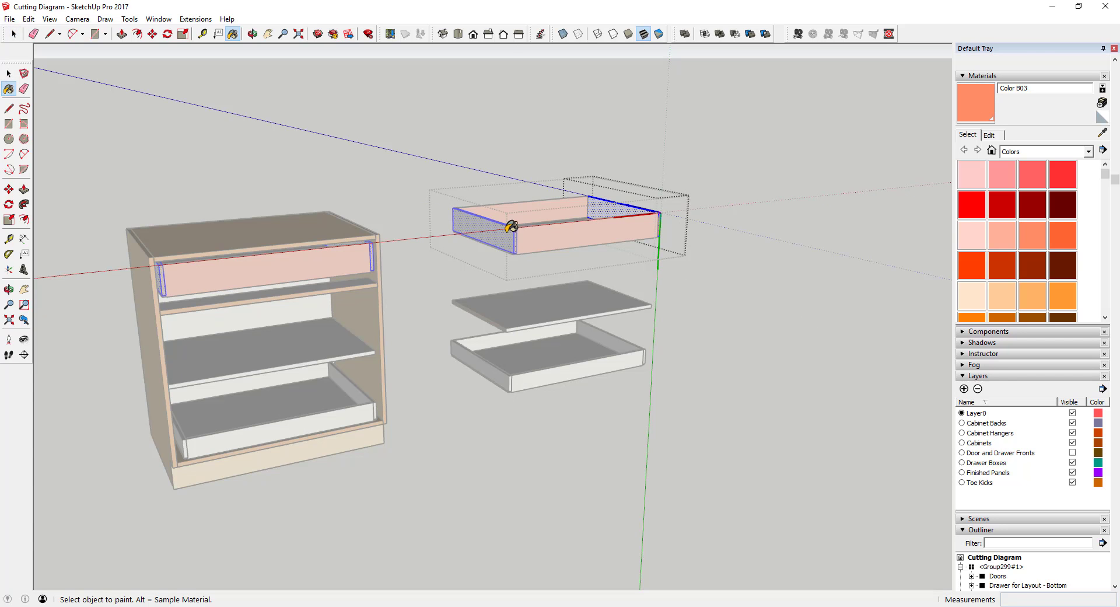
{"action": "left_click", "coordinate": [611, 199]}
{"action": "key", "text": "space"}
Paint the copied top drawer's Drawer Bottom component with Color B03, and close the component and drawer group.
{"action": "mouse_move", "coordinate": [573, 214]}
{"action": "middle_mouse_down"}
{"action": "mouse_move", "coordinate": [532, 270]}
{"action": "mouse_move", "coordinate": [537, 241]}
{"action": "middle_mouse_up"}
{"action": "triple_click", "coordinate": [538, 241]}
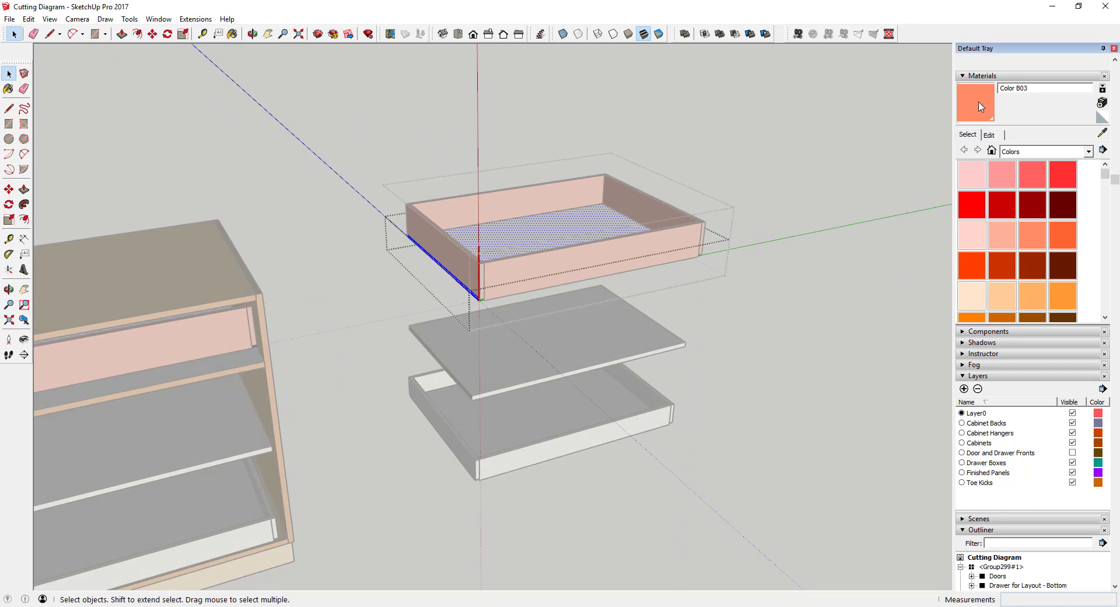
{"action": "key", "text": "b"}
{"action": "left_click", "coordinate": [570, 227]}
{"action": "key", "text": "space"}
{"action": "double_click", "coordinate": [789, 245]}
{"action": "scroll", "coordinate": [660, 266], "scroll_direction": "down", "scroll_amount": 3}
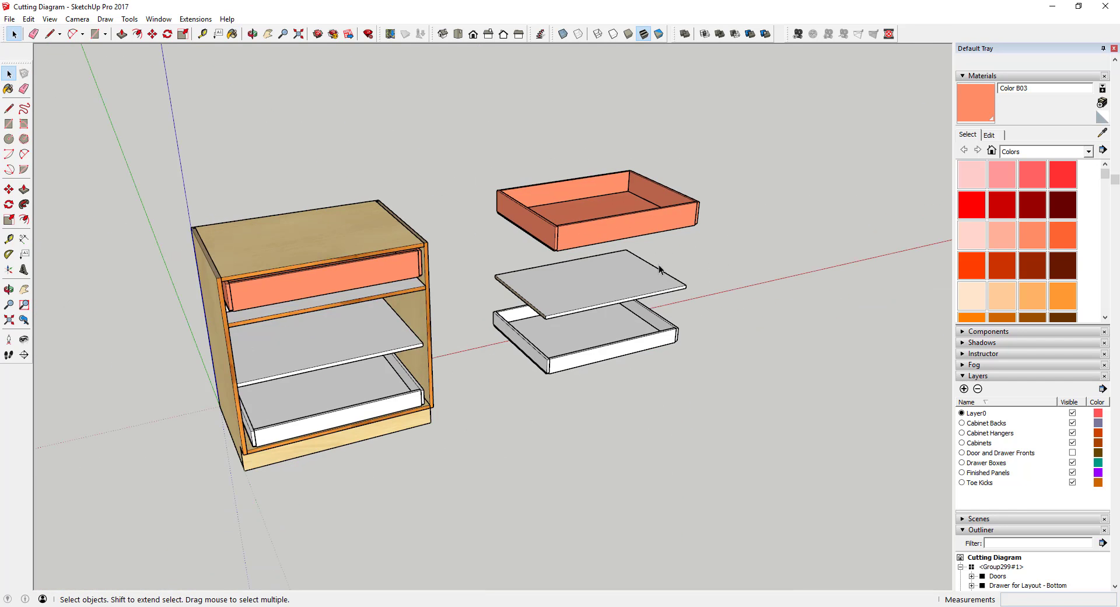
Paint all faces of the copied shelf component with Color G03 and close the component.
{"action": "mouse_move", "coordinate": [660, 266]}
{"action": "middle_mouse_down"}
{"action": "mouse_move", "coordinate": [673, 259]}
{"action": "mouse_move", "coordinate": [642, 214]}
{"action": "middle_mouse_up"}
{"action": "scroll", "coordinate": [593, 199], "scroll_direction": "down", "scroll_amount": 2}
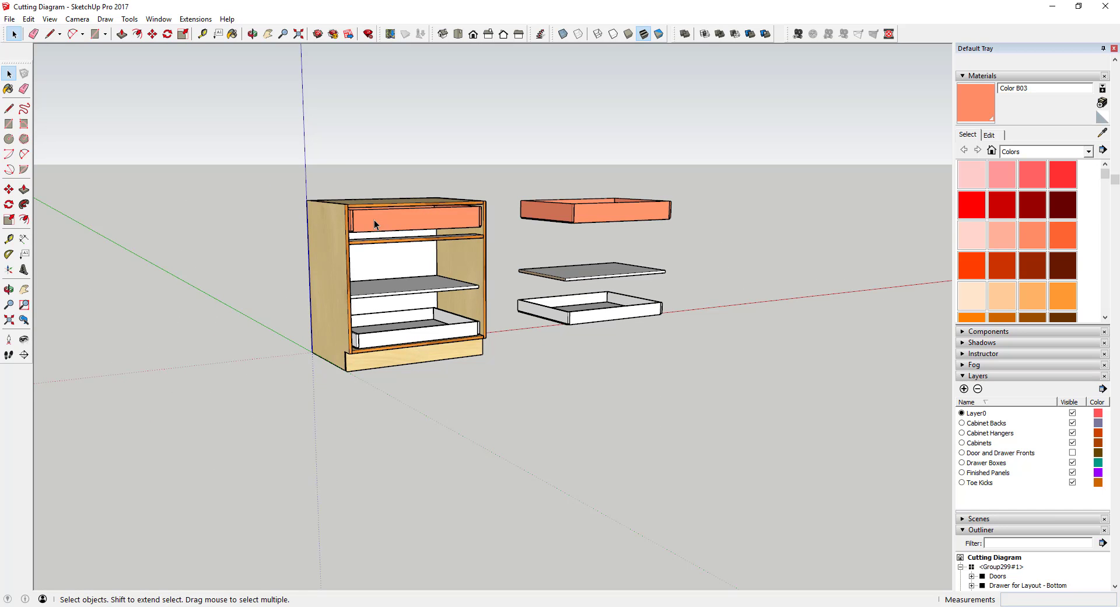
{"action": "scroll", "coordinate": [595, 274], "scroll_direction": "up", "scroll_amount": 3}
{"action": "triple_click", "coordinate": [599, 284]}
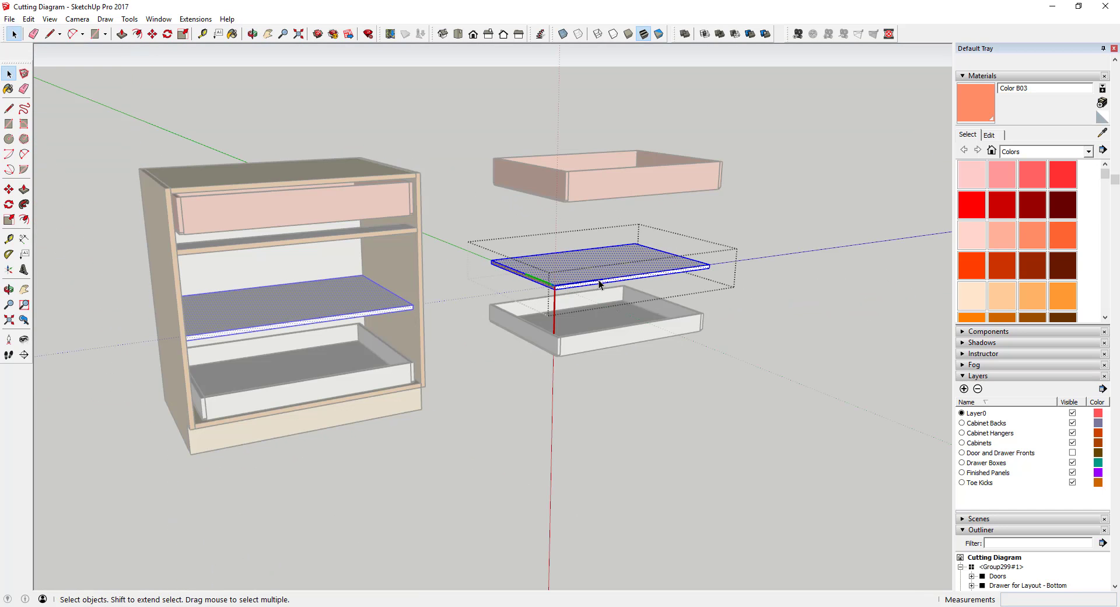
{"action": "scroll", "coordinate": [1033, 256], "scroll_direction": "down", "scroll_amount": 5}
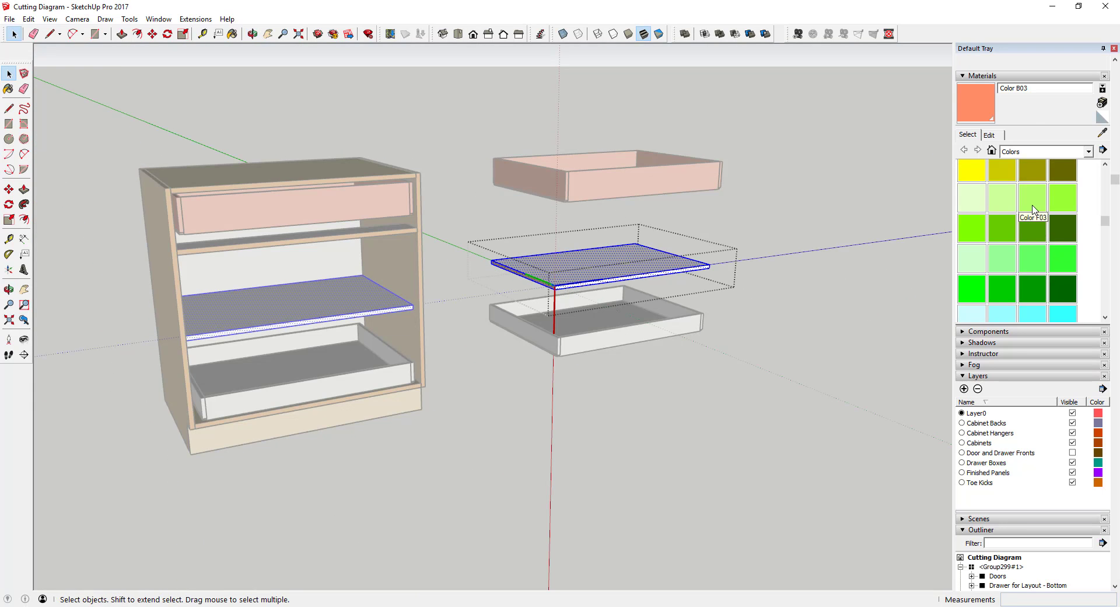
{"action": "left_click", "coordinate": [1030, 199]}
{"action": "left_click", "coordinate": [1031, 265]}
{"action": "left_click", "coordinate": [630, 250]}
{"action": "key", "text": "space"}
{"action": "left_click", "coordinate": [726, 350]}
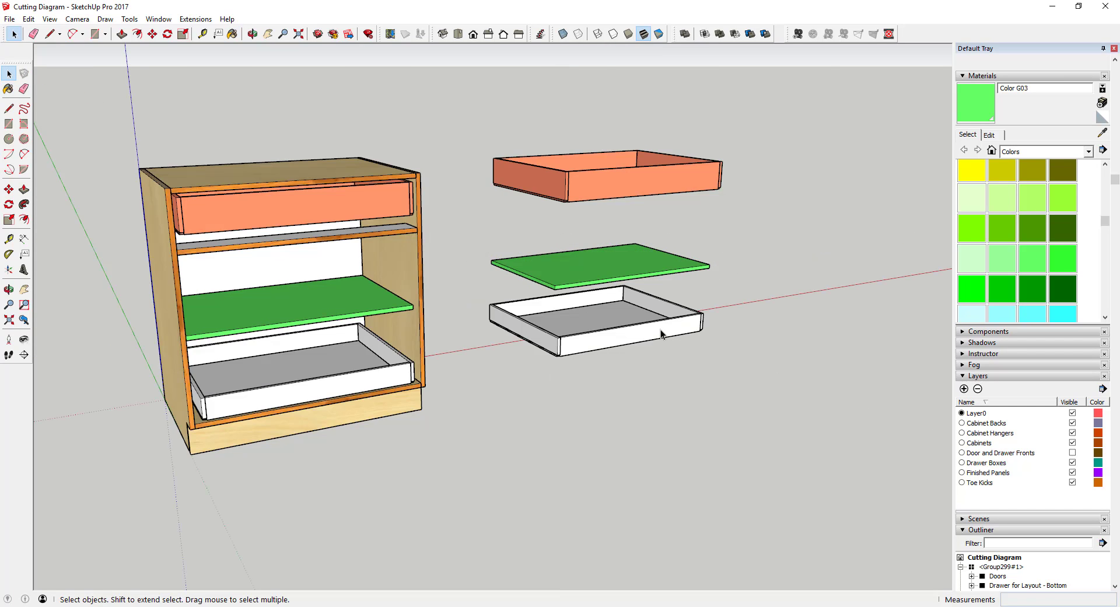
Open the copied bottom drawer group and paint all faces of its Drawer Front component with Color I03.
{"action": "left_click", "coordinate": [661, 332]}
{"action": "double_click", "coordinate": [657, 331]}
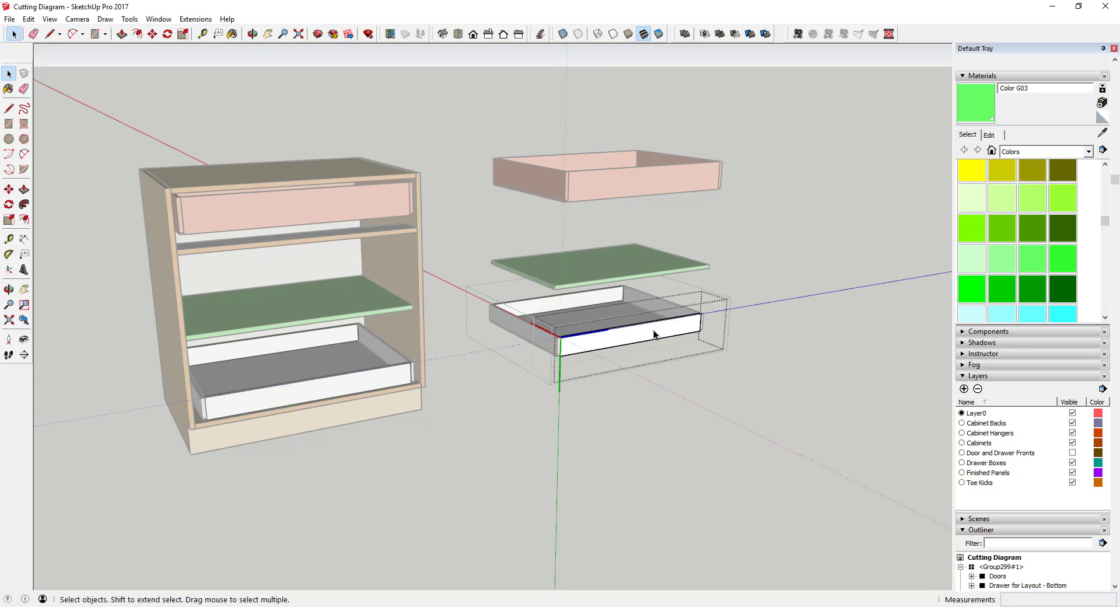
{"action": "left_click", "coordinate": [657, 331]}
{"action": "scroll", "coordinate": [1033, 257], "scroll_direction": "down", "scroll_amount": 5}
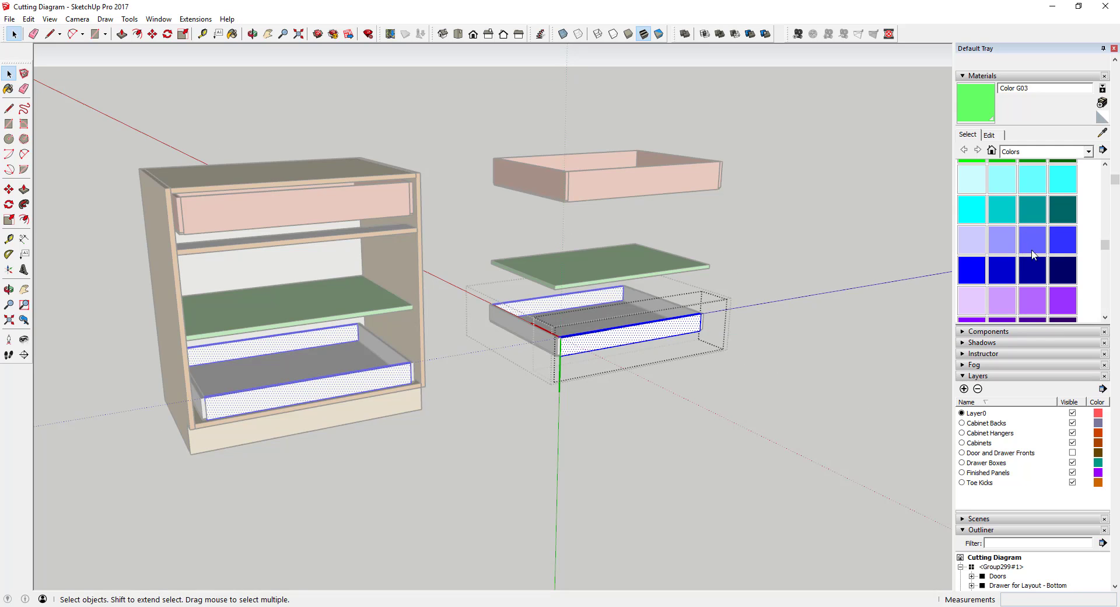
{"action": "left_click", "coordinate": [1032, 239]}
{"action": "left_click", "coordinate": [633, 330]}
{"action": "key", "text": "space"}
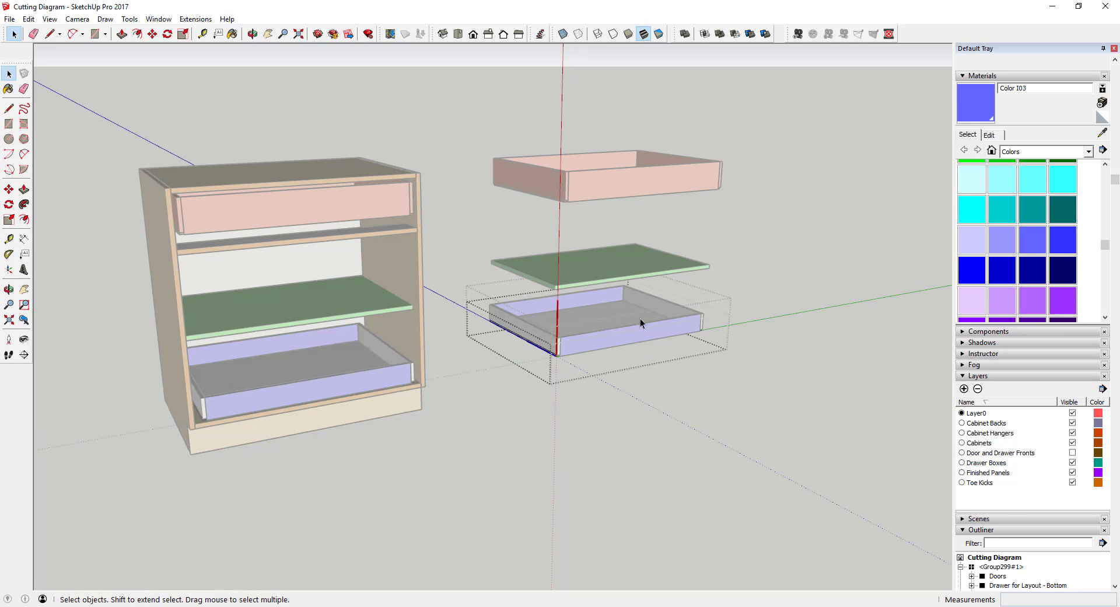
Paint the copied bottom drawer's Drawer Bottom component with Color I03.
{"action": "key", "text": "b"}
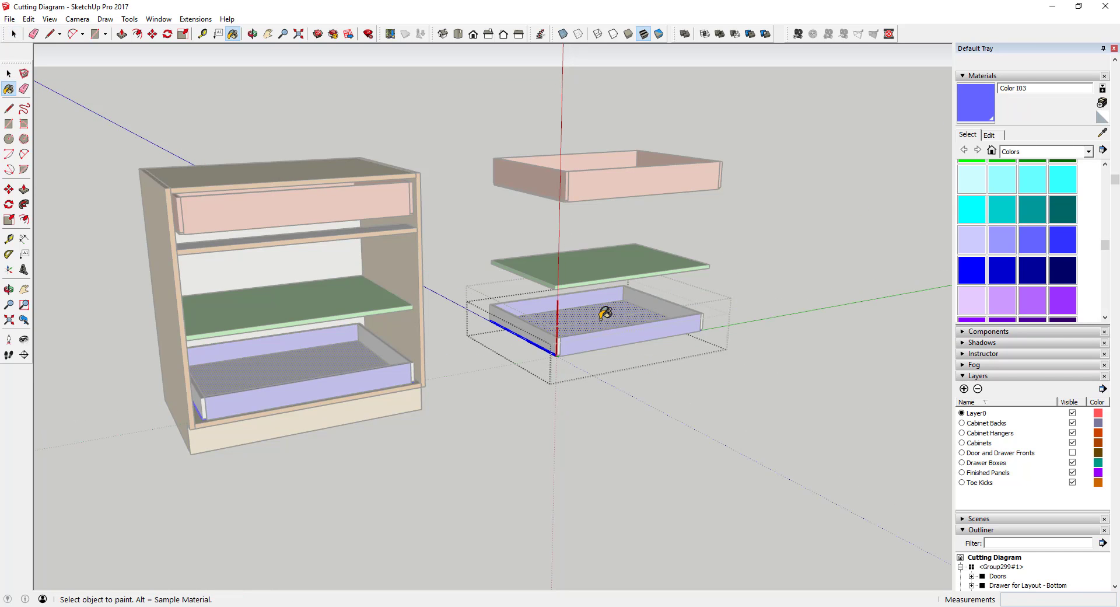
{"action": "left_click", "coordinate": [604, 313]}
{"action": "key", "text": "space"}
Paint the copied bottom drawer's side component with Color I03, and close the component and drawer group.
{"action": "double_click", "coordinate": [677, 313]}
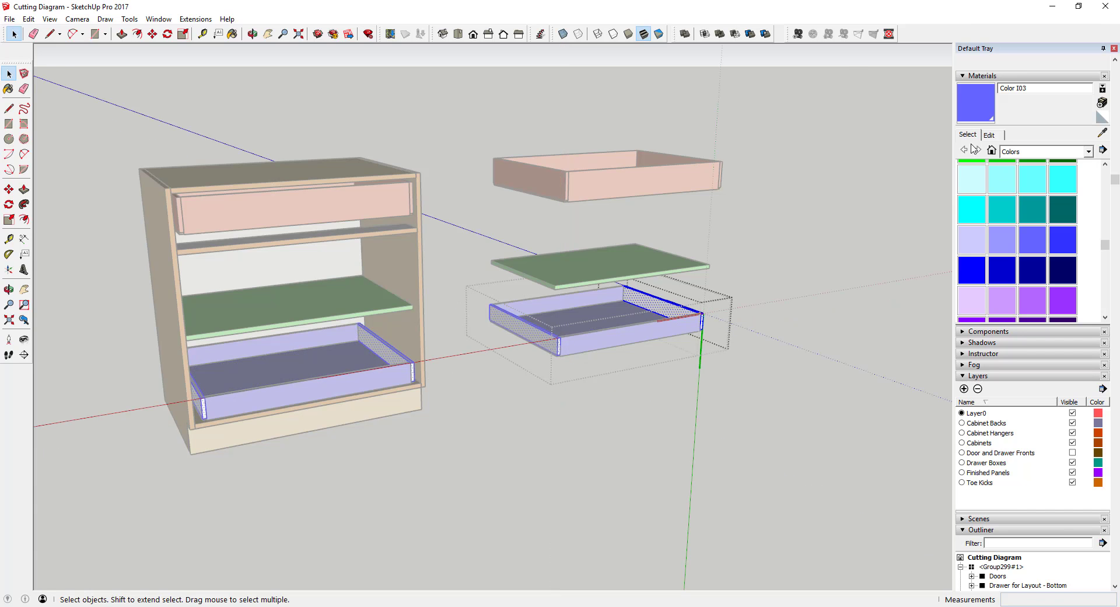
{"action": "key", "text": "b"}
{"action": "left_click", "coordinate": [800, 328]}
{"action": "scroll", "coordinate": [519, 337], "scroll_direction": "down", "scroll_amount": 4}
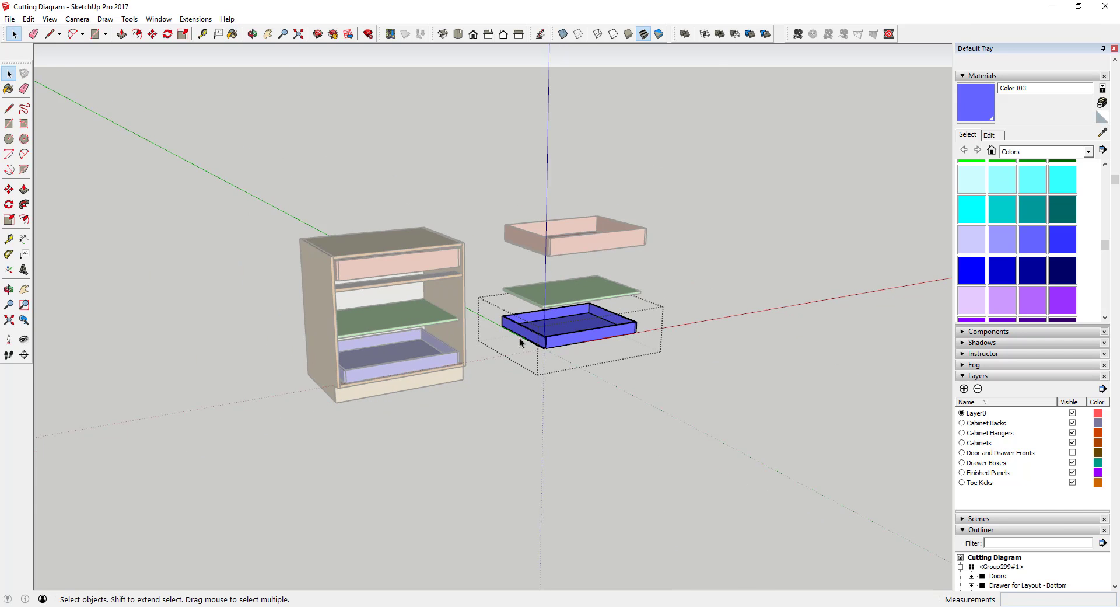
{"action": "left_click", "coordinate": [727, 341]}
{"action": "scroll", "coordinate": [498, 318], "scroll_direction": "down", "scroll_amount": 4}
{"action": "scroll", "coordinate": [590, 268], "scroll_direction": "up", "scroll_amount": 1}
{"action": "scroll", "coordinate": [590, 271], "scroll_direction": "up", "scroll_amount": 3}
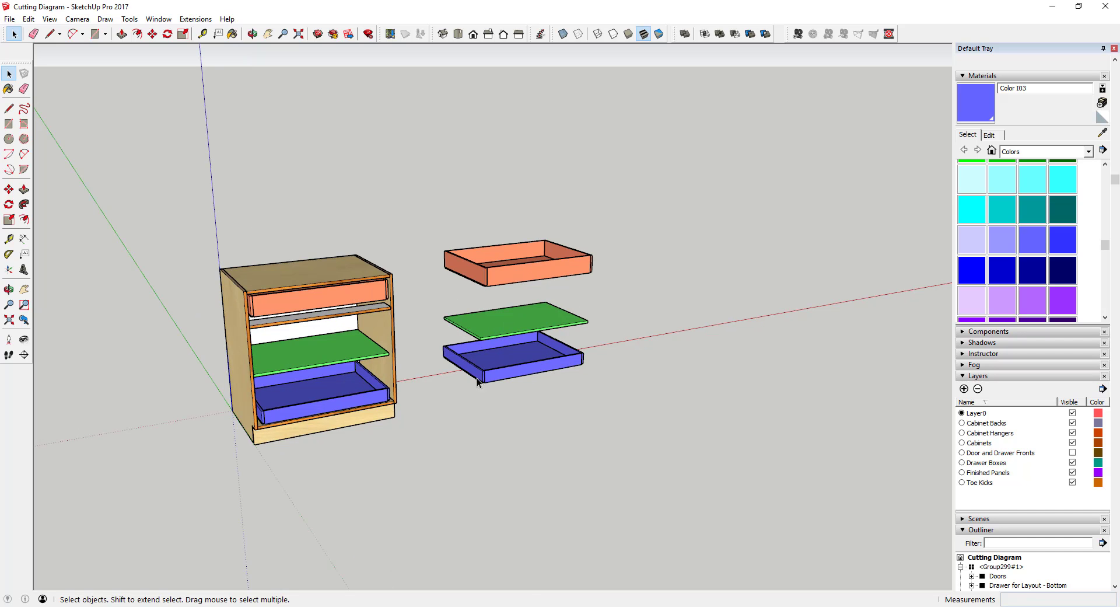
{"action": "scroll", "coordinate": [561, 357], "scroll_direction": "up", "scroll_amount": 4}
{"action": "middle_click_drag", "start_coordinate": [561, 357], "coordinate": [559, 352]}
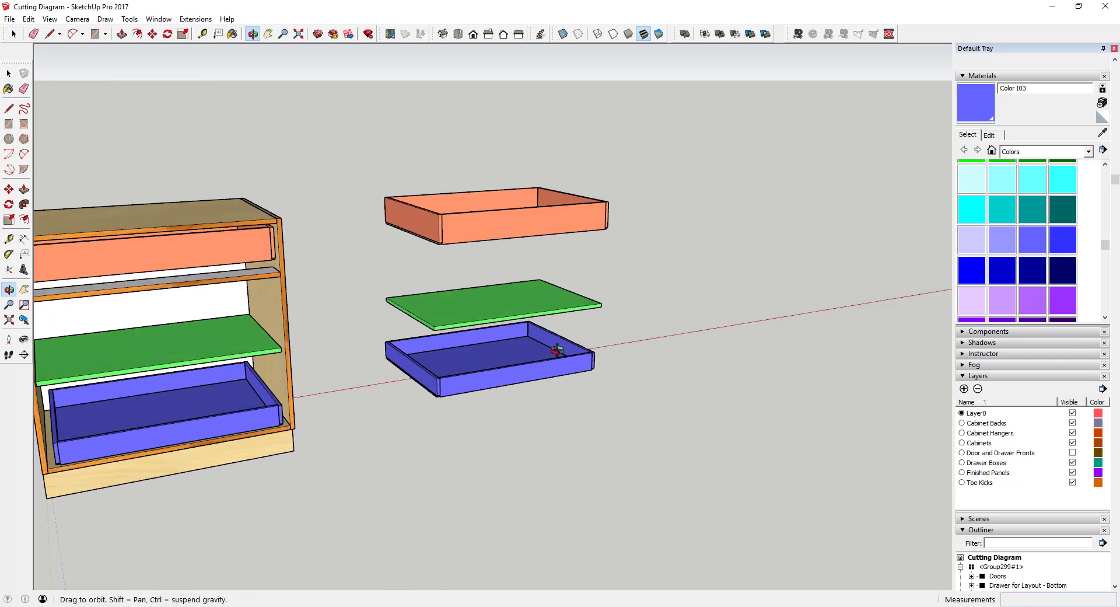
Move the copied bottom drawer vertically down so its underside is level with the base of the cabinet's toe kick.
{"action": "middle_click_drag", "start_coordinate": [494, 410], "coordinate": [569, 393]}
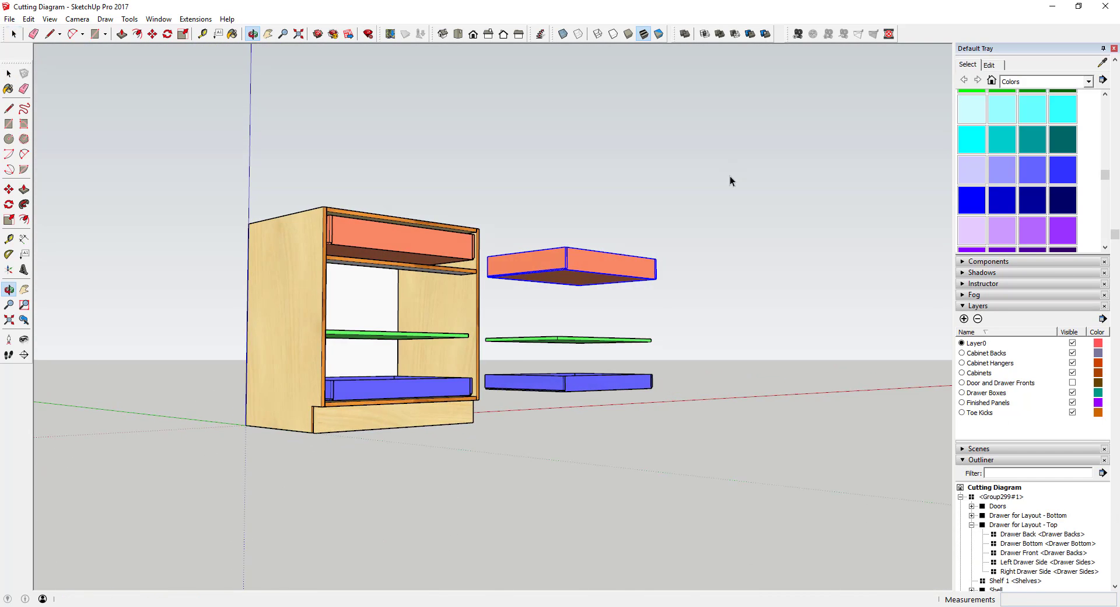
{"action": "key", "text": "space"}
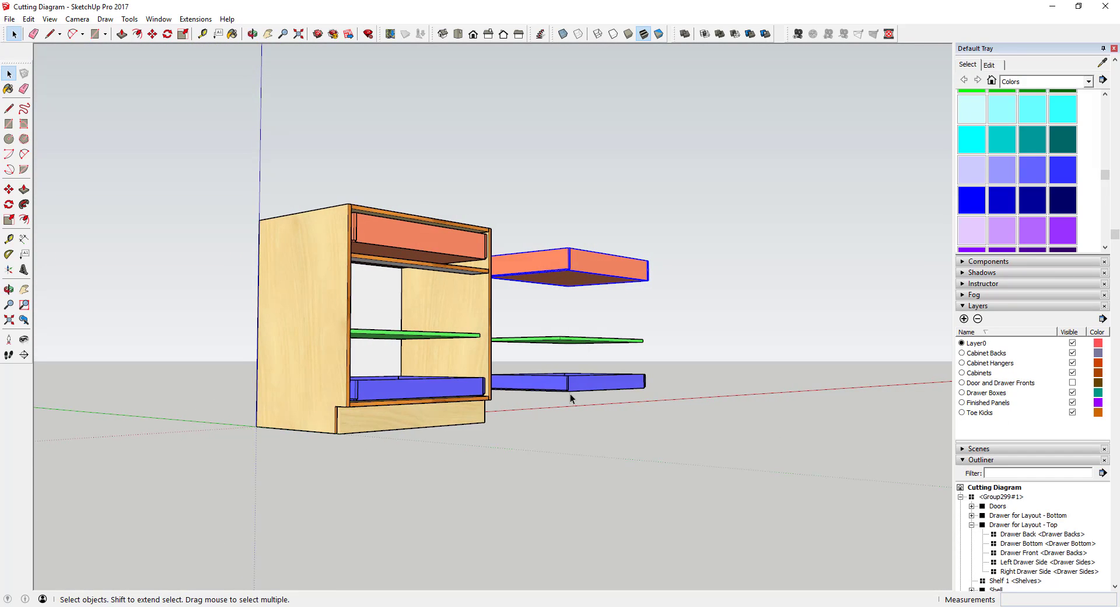
{"action": "key", "text": "m"}
{"action": "scroll", "coordinate": [575, 387], "scroll_direction": "up", "scroll_amount": 8}
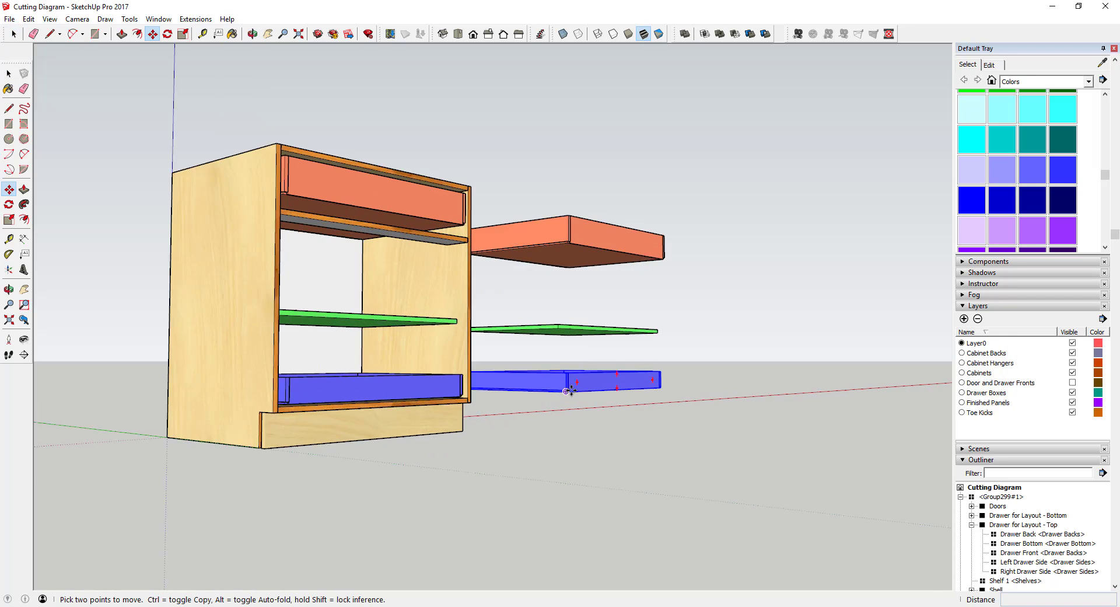
{"action": "scroll", "coordinate": [564, 389], "scroll_direction": "up", "scroll_amount": 2}
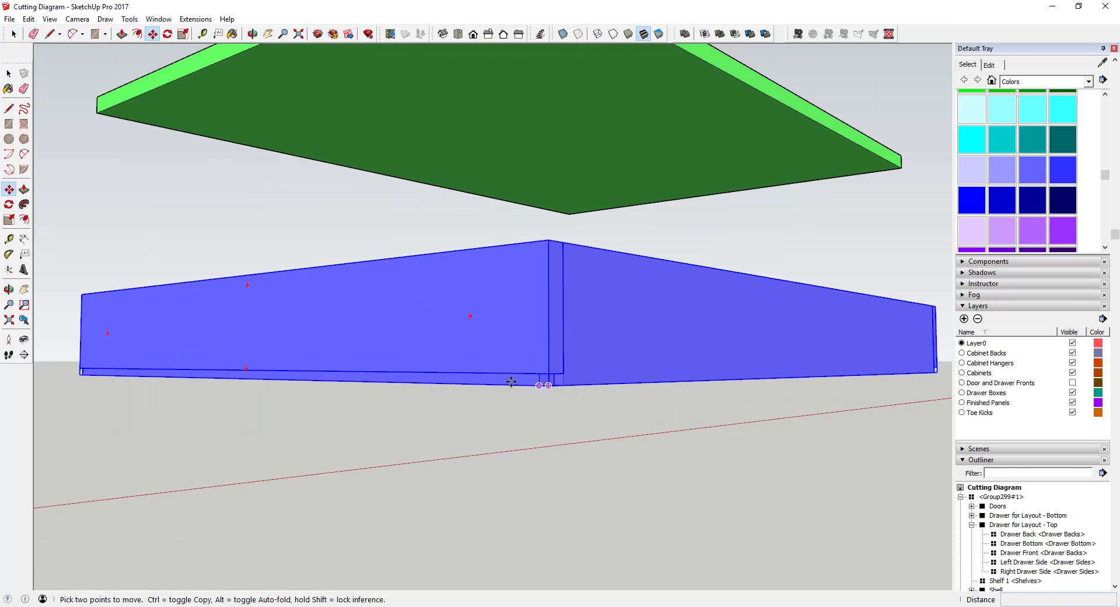
{"action": "scroll", "coordinate": [563, 385], "scroll_direction": "down", "scroll_amount": 5}
{"action": "left_click", "coordinate": [563, 388]}
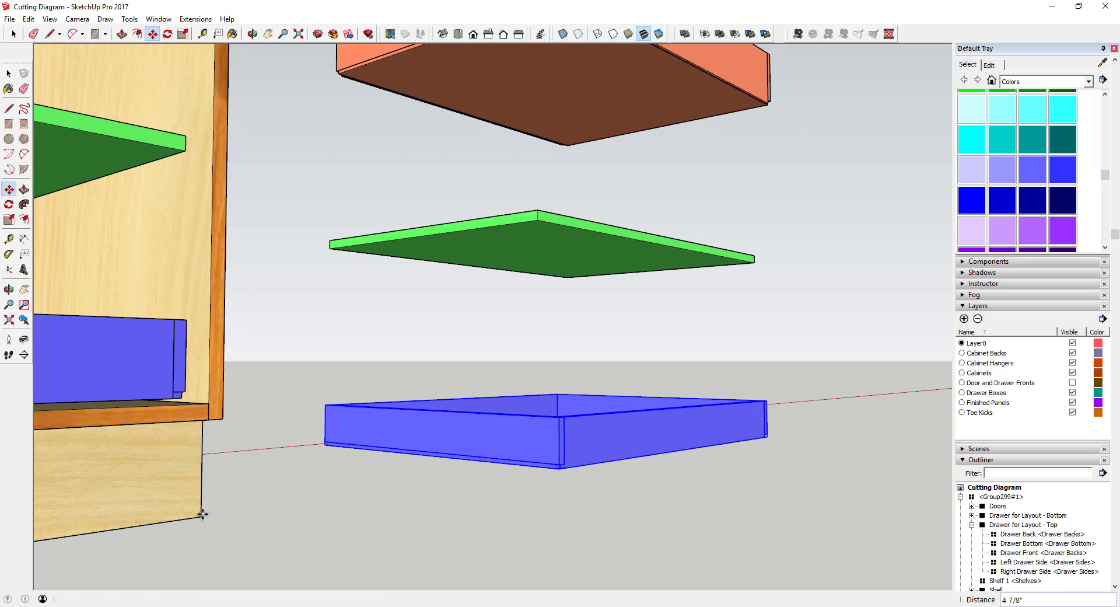
{"action": "middle_click_drag", "start_coordinate": [203, 513], "coordinate": [530, 418]}
{"action": "scroll", "coordinate": [529, 417], "scroll_direction": "down", "scroll_amount": 3}
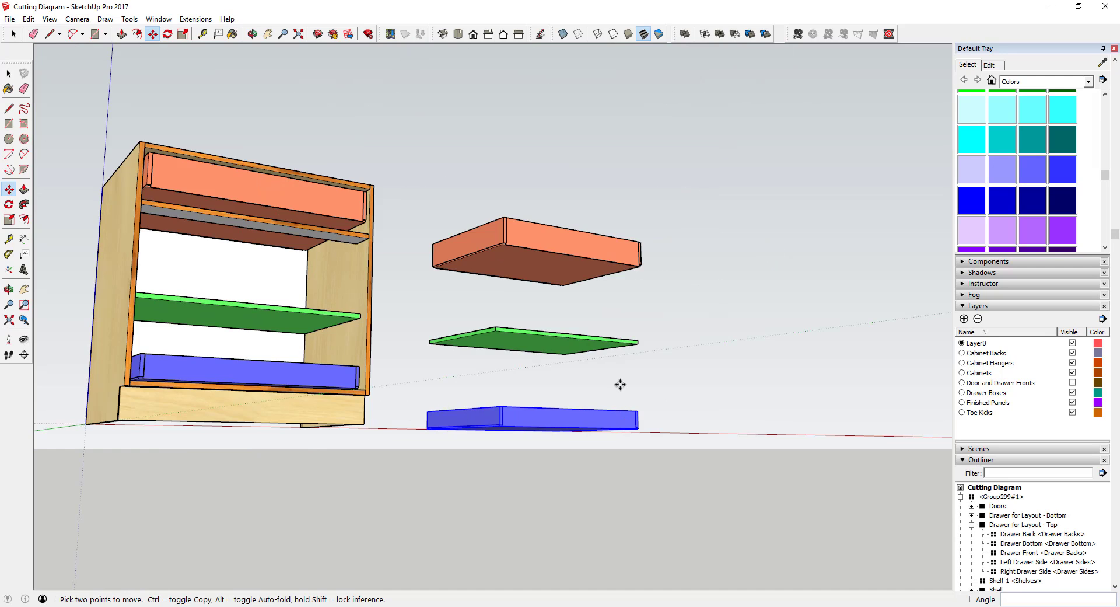
Move the copied shelf along the red axis clear of the blue drawer and lower it to the drawer's base level.
{"action": "middle_click_drag", "start_coordinate": [620, 385], "coordinate": [461, 350]}
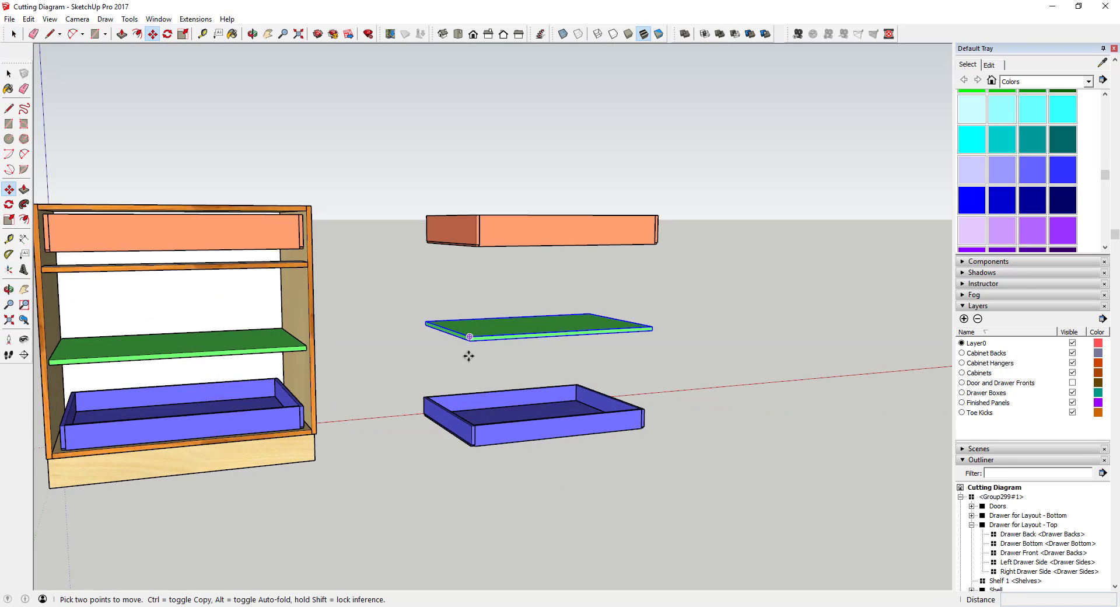
{"action": "left_click", "coordinate": [470, 341]}
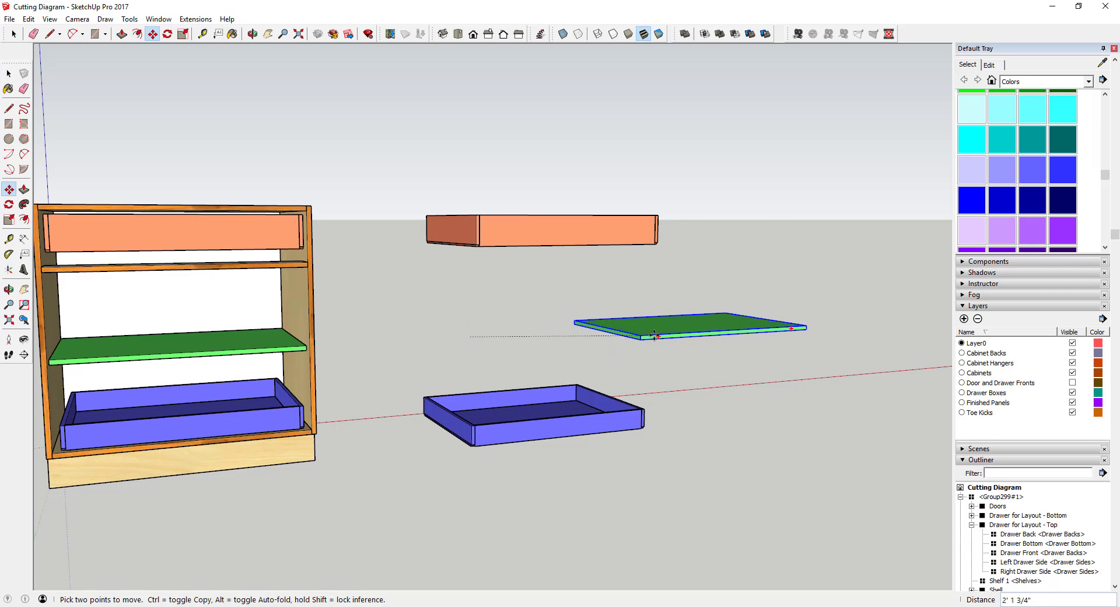
{"action": "scroll", "coordinate": [687, 325], "scroll_direction": "up", "scroll_amount": 5}
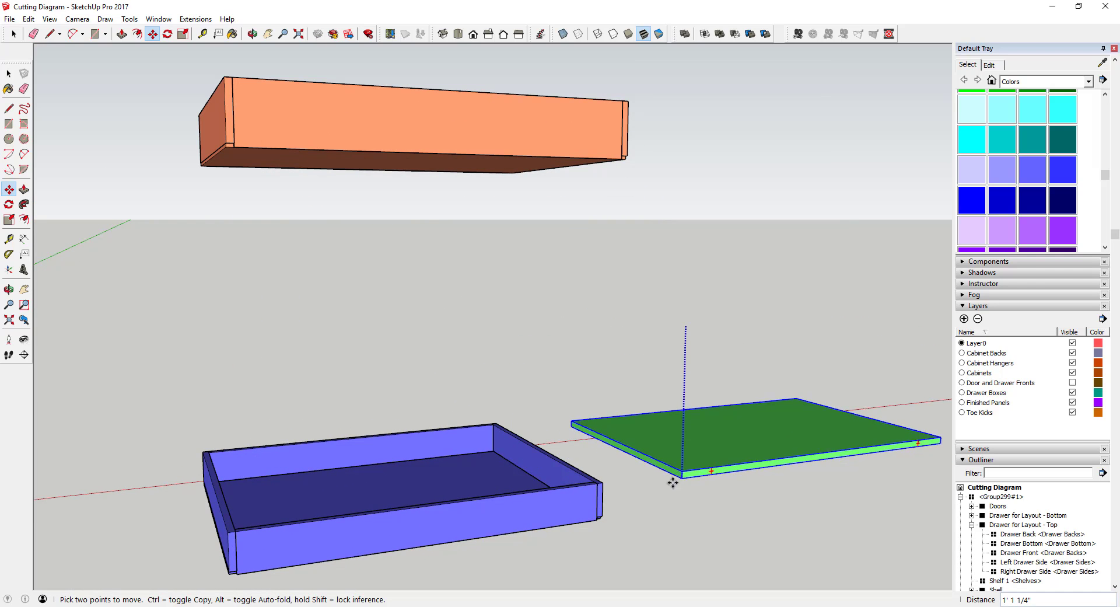
{"action": "scroll", "coordinate": [606, 516], "scroll_direction": "up", "scroll_amount": 3}
{"action": "left_click", "coordinate": [583, 520]}
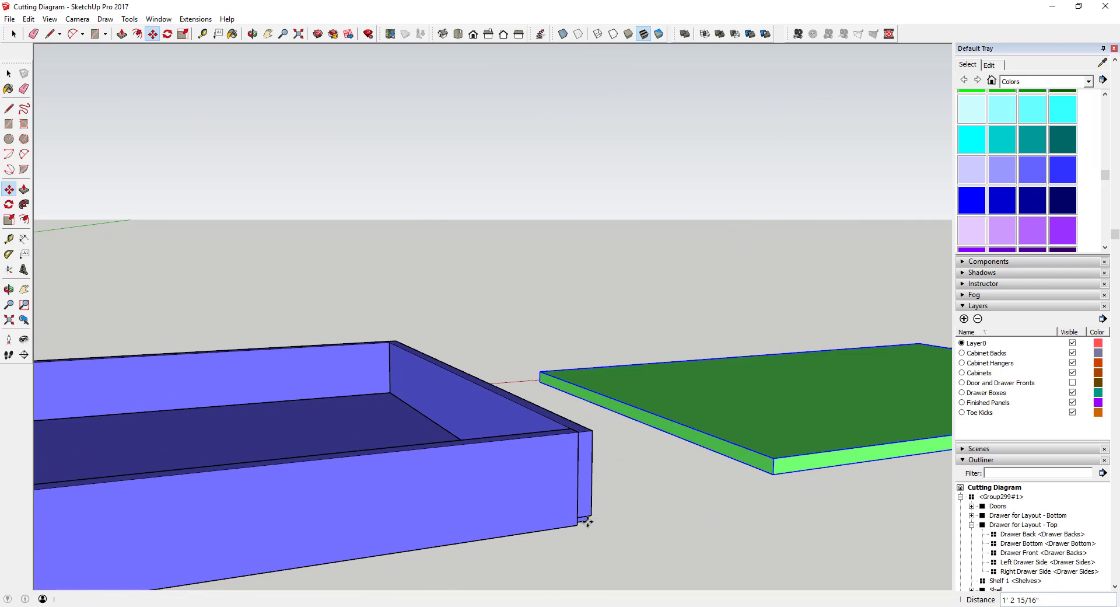
{"action": "key", "text": "space"}
Move the copied top drawer along the red axis past the shelf and lower it to the same ground level.
{"action": "scroll", "coordinate": [583, 513], "scroll_direction": "down", "scroll_amount": 5}
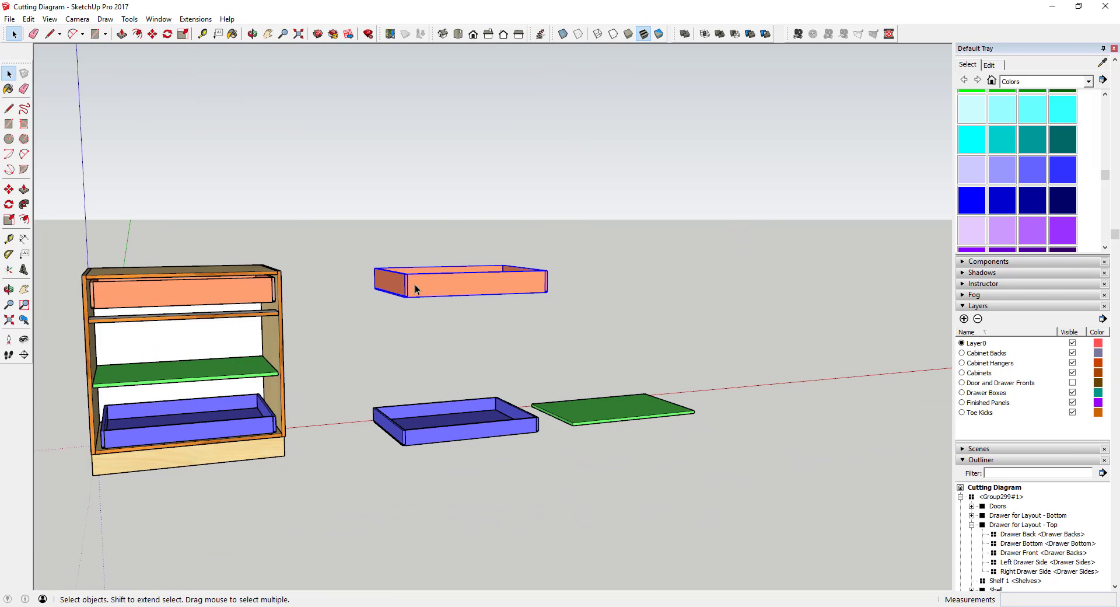
{"action": "key", "text": "m"}
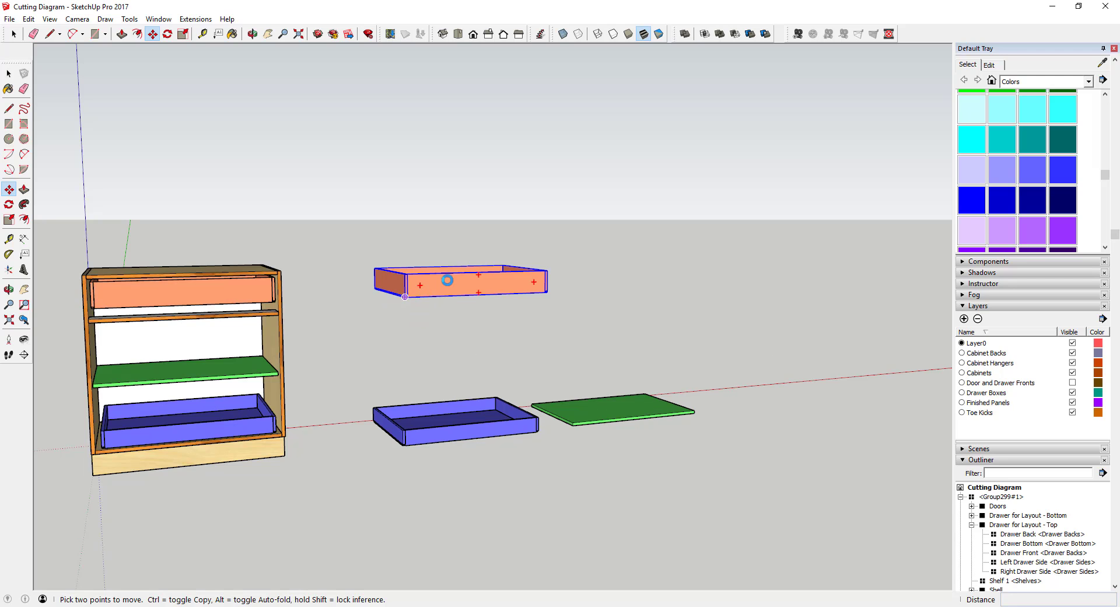
{"action": "left_click", "coordinate": [405, 297]}
{"action": "scroll", "coordinate": [404, 291], "scroll_direction": "up", "scroll_amount": 3}
{"action": "scroll", "coordinate": [515, 410], "scroll_direction": "down", "scroll_amount": 5}
{"action": "left_click", "coordinate": [515, 410]}
{"action": "scroll", "coordinate": [466, 327], "scroll_direction": "up", "scroll_amount": 4}
{"action": "left_click", "coordinate": [428, 350]}
{"action": "left_click", "coordinate": [427, 521]}
{"action": "scroll", "coordinate": [448, 305], "scroll_direction": "down", "scroll_amount": 7}
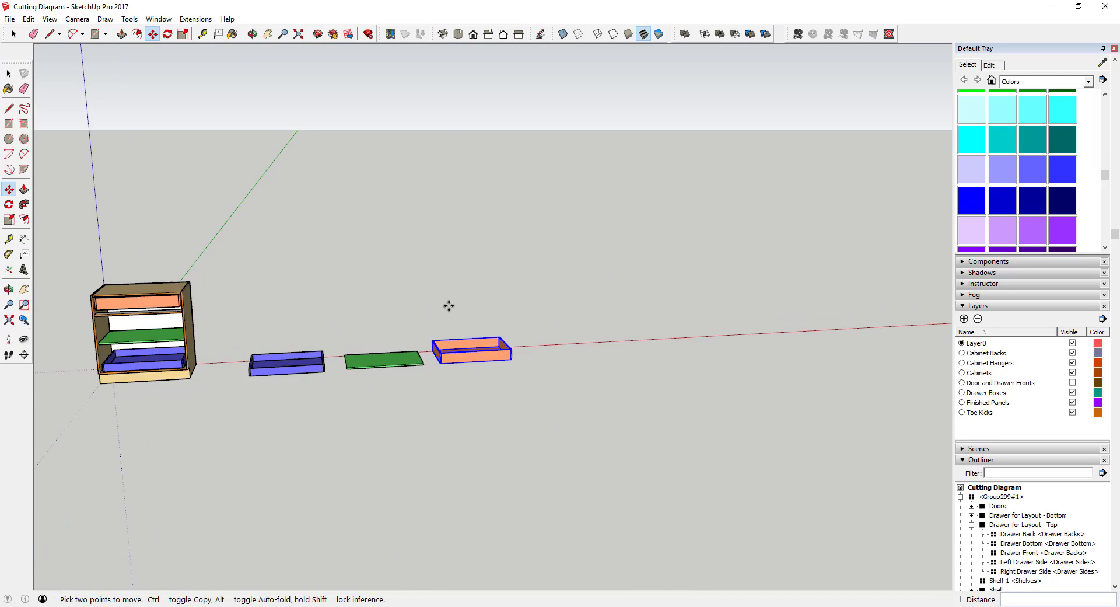
{"action": "scroll", "coordinate": [448, 306], "scroll_direction": "up", "scroll_amount": 6}
{"action": "key", "text": "space"}
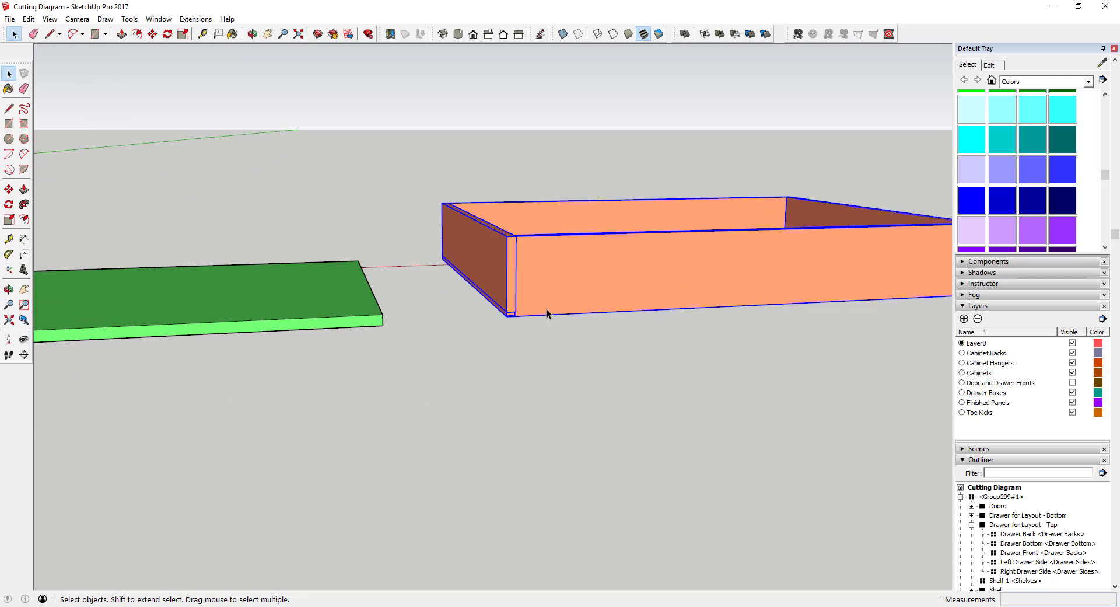
Draw an 8' by 4' rectangle on the ground in front of the row of copied parts.
{"action": "scroll", "coordinate": [547, 314], "scroll_direction": "down", "scroll_amount": 5}
{"action": "middle_click_drag", "start_coordinate": [547, 313], "coordinate": [532, 345]}
{"action": "scroll", "coordinate": [533, 345], "scroll_direction": "down", "scroll_amount": 2}
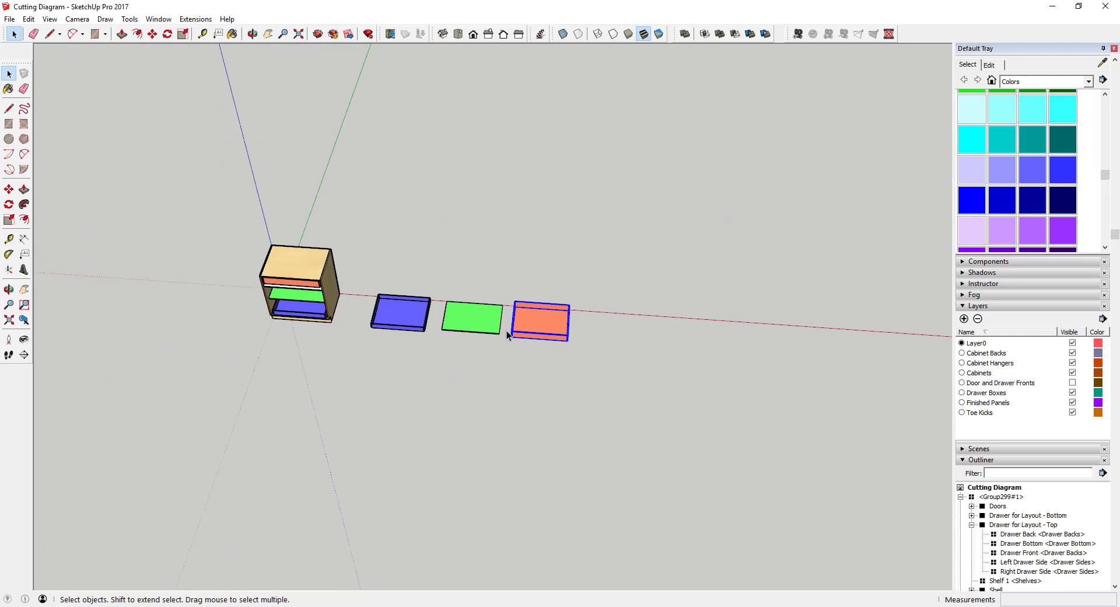
{"action": "scroll", "coordinate": [565, 342], "scroll_direction": "down", "scroll_amount": 3}
{"action": "scroll", "coordinate": [563, 350], "scroll_direction": "up", "scroll_amount": 7}
{"action": "mouse_move", "coordinate": [545, 270]}
{"action": "middle_mouse_down"}
{"action": "mouse_move", "coordinate": [530, 282]}
{"action": "mouse_move", "coordinate": [542, 258]}
{"action": "middle_mouse_up"}
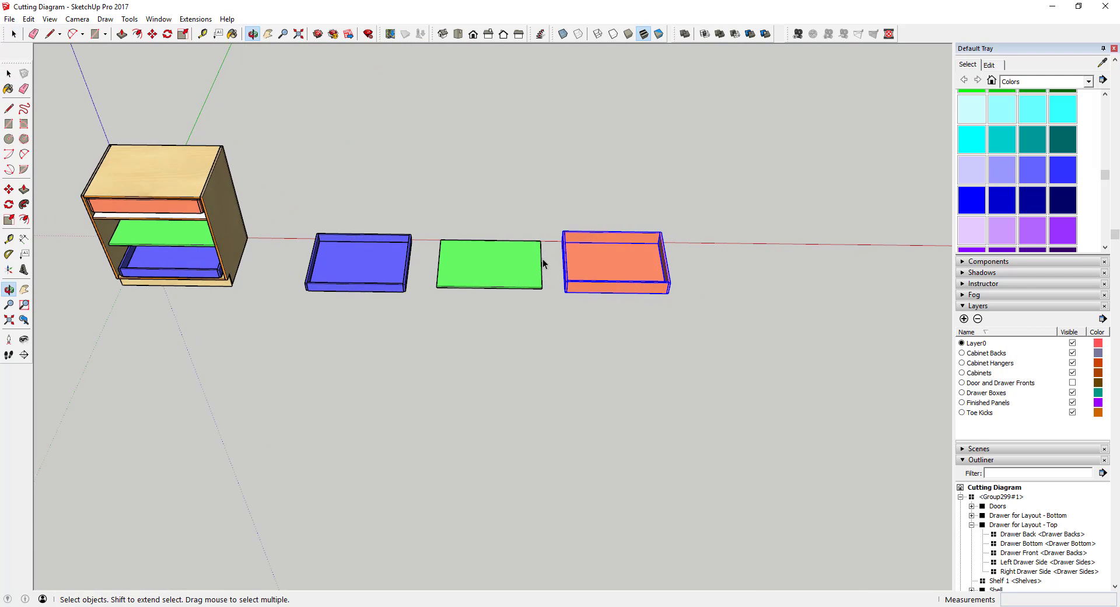
{"action": "scroll", "coordinate": [473, 303], "scroll_direction": "down", "scroll_amount": 2}
{"action": "key", "text": "l"}
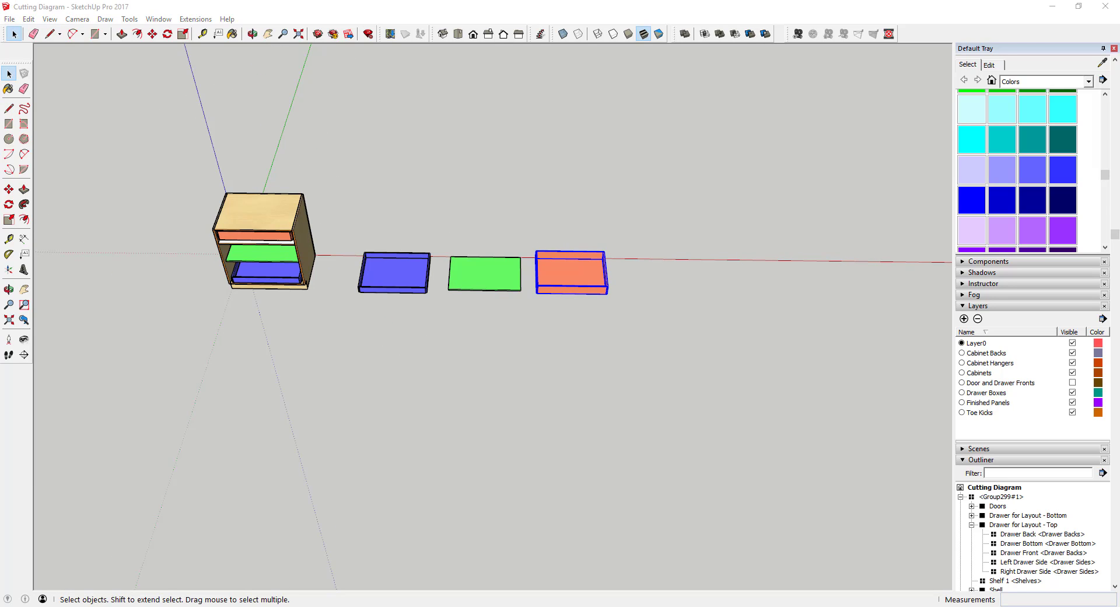
{"action": "left_click", "coordinate": [393, 322]}
{"action": "key", "text": "r"}
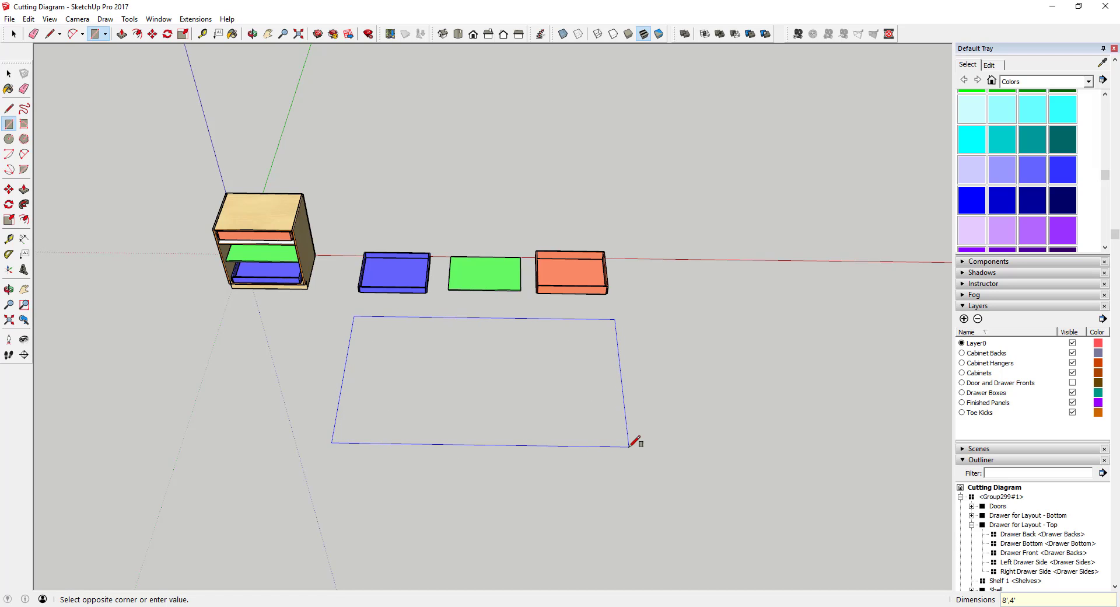
{"action": "left_click", "coordinate": [629, 446]}
{"action": "key", "text": "space"}
{"action": "scroll", "coordinate": [517, 370], "scroll_direction": "up", "scroll_amount": 5}
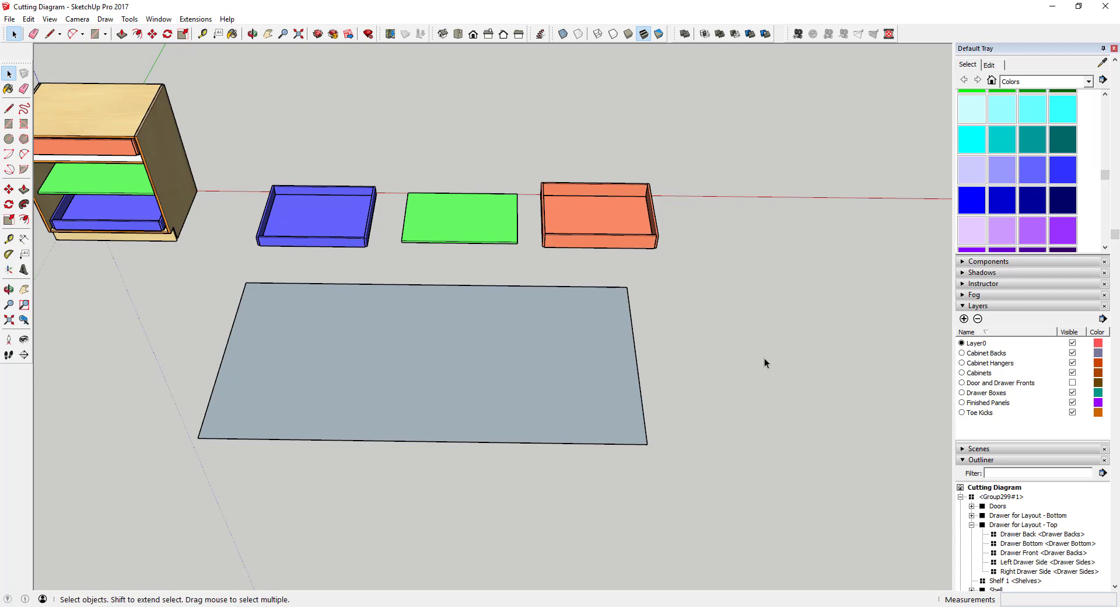
Measure the rectangle's short side nearest the cabinet with the Tape Measure.
{"action": "scroll", "coordinate": [731, 335], "scroll_direction": "down", "scroll_amount": 3}
{"action": "scroll", "coordinate": [372, 340], "scroll_direction": "up", "scroll_amount": 5}
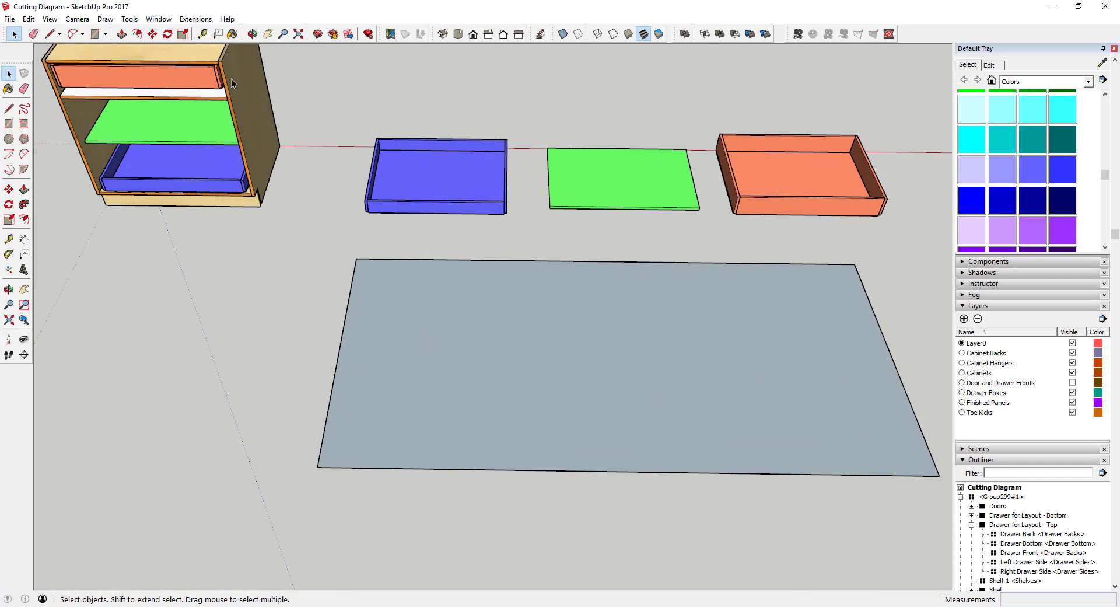
{"action": "left_click", "coordinate": [203, 35]}
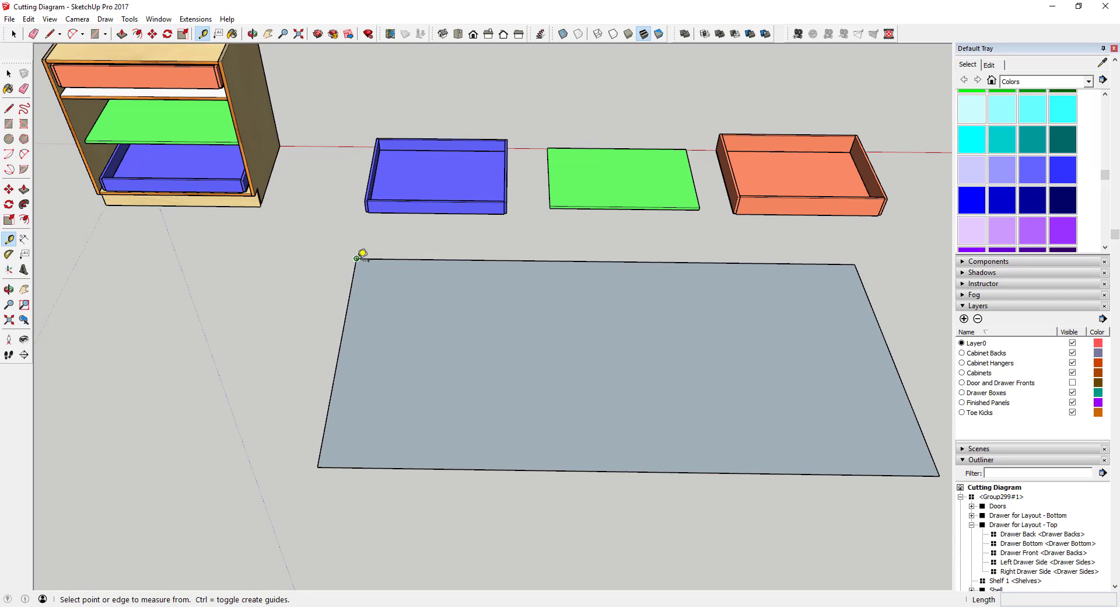
{"action": "left_click", "coordinate": [356, 259]}
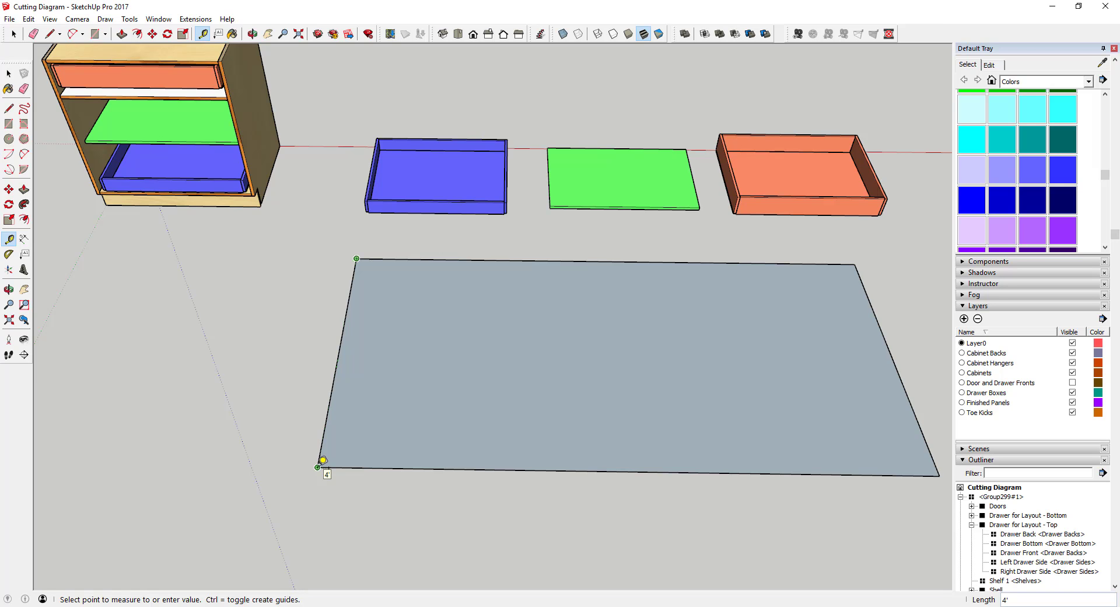
{"action": "key", "text": "space"}
{"action": "scroll", "coordinate": [447, 345], "scroll_direction": "down", "scroll_amount": 3}
Delete the rectangle's face and make a group from its four remaining edges.
{"action": "left_click", "coordinate": [447, 345]}
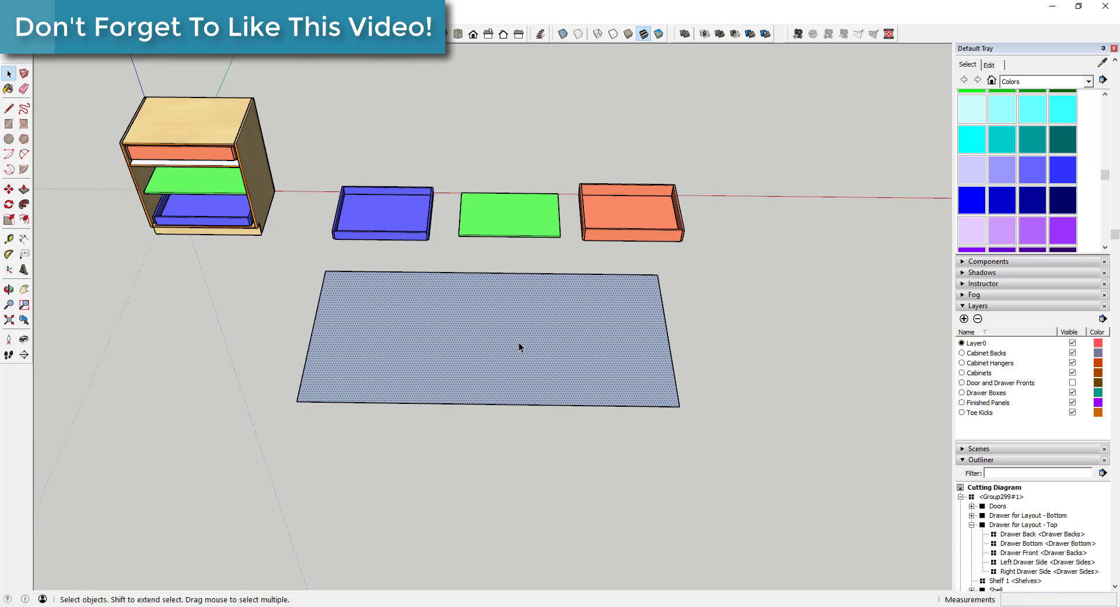
{"action": "key", "text": "Delete"}
{"action": "left_click_drag", "start_coordinate": [295, 261], "coordinate": [679, 428]}
{"action": "right_click", "coordinate": [679, 410]}
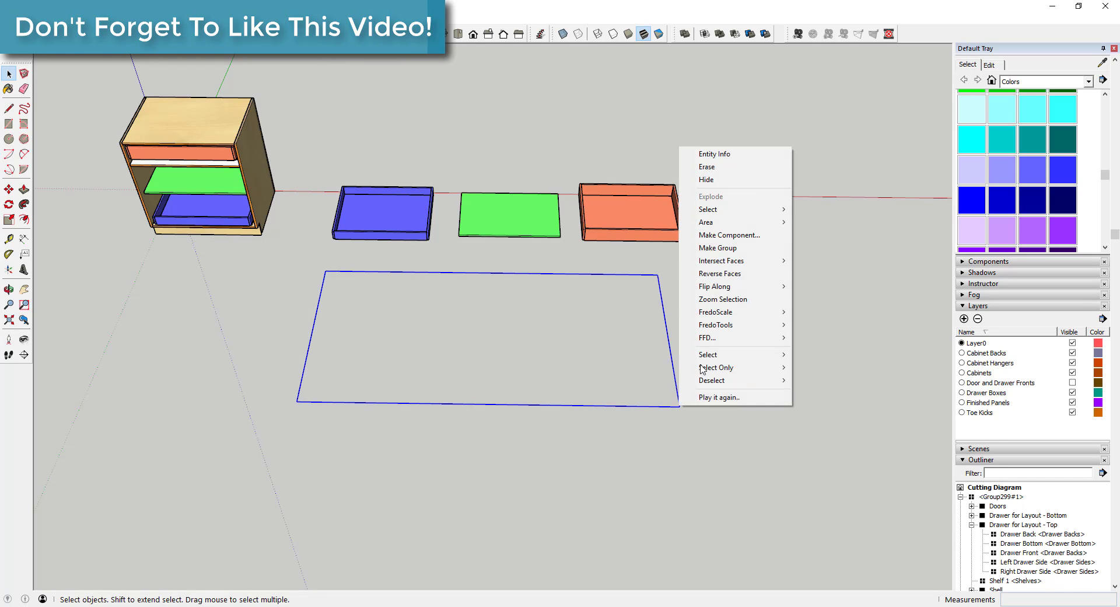
{"action": "left_click", "coordinate": [718, 249]}
Select the blue drawer group standing beside the cabinet.
{"action": "scroll", "coordinate": [587, 321], "scroll_direction": "down", "scroll_amount": 2}
{"action": "left_click", "coordinate": [455, 212]}
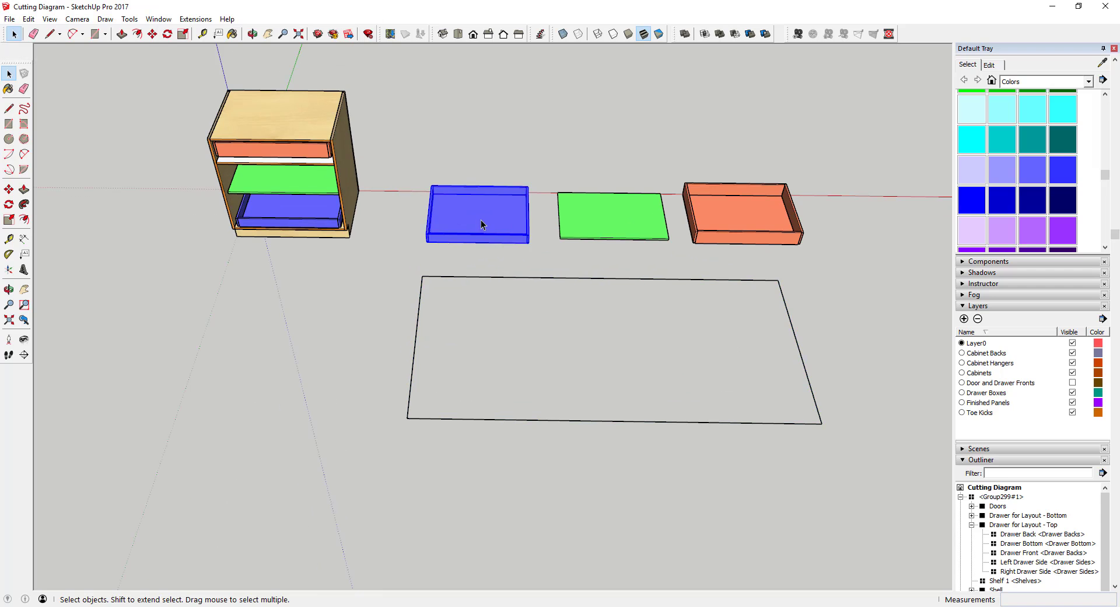
{"action": "scroll", "coordinate": [476, 227], "scroll_direction": "up", "scroll_amount": 3}
{"action": "scroll", "coordinate": [437, 224], "scroll_direction": "down", "scroll_amount": 4}
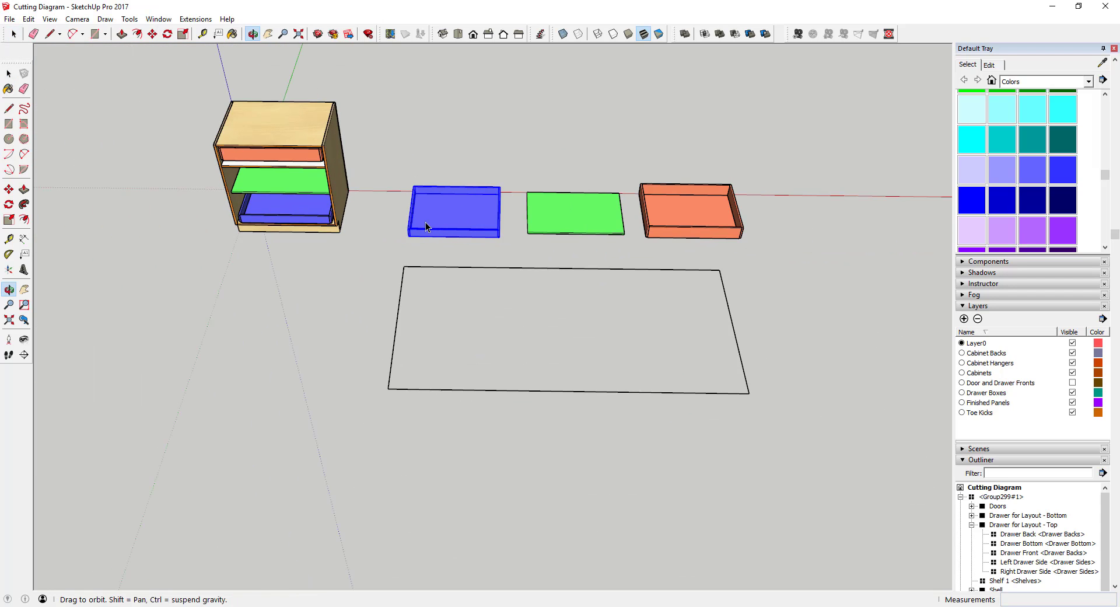
{"action": "middle_click_drag", "start_coordinate": [426, 221], "coordinate": [796, 156]}
{"action": "scroll", "coordinate": [376, 300], "scroll_direction": "up", "scroll_amount": 5}
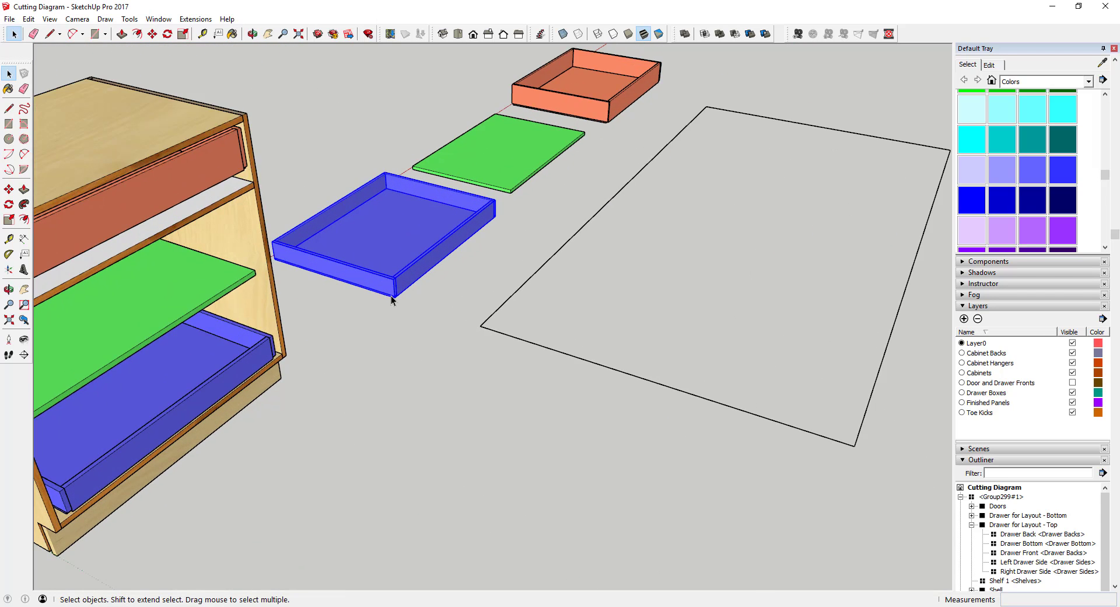
{"action": "middle_click_drag", "start_coordinate": [394, 300], "coordinate": [423, 257]}
{"action": "scroll", "coordinate": [414, 256], "scroll_direction": "up", "scroll_amount": 6}
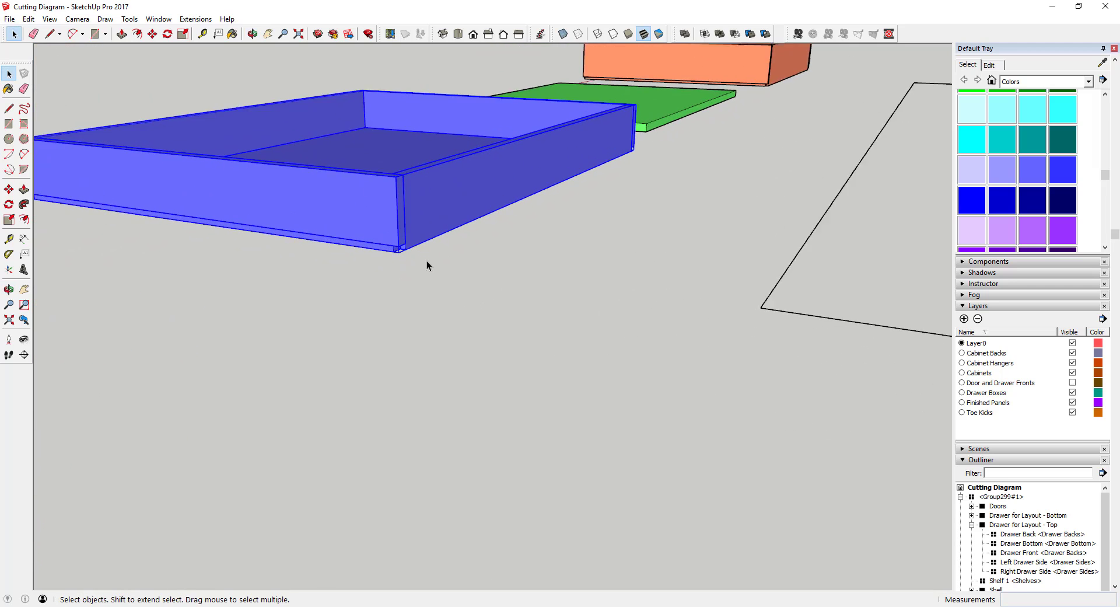
{"action": "key", "text": "m"}
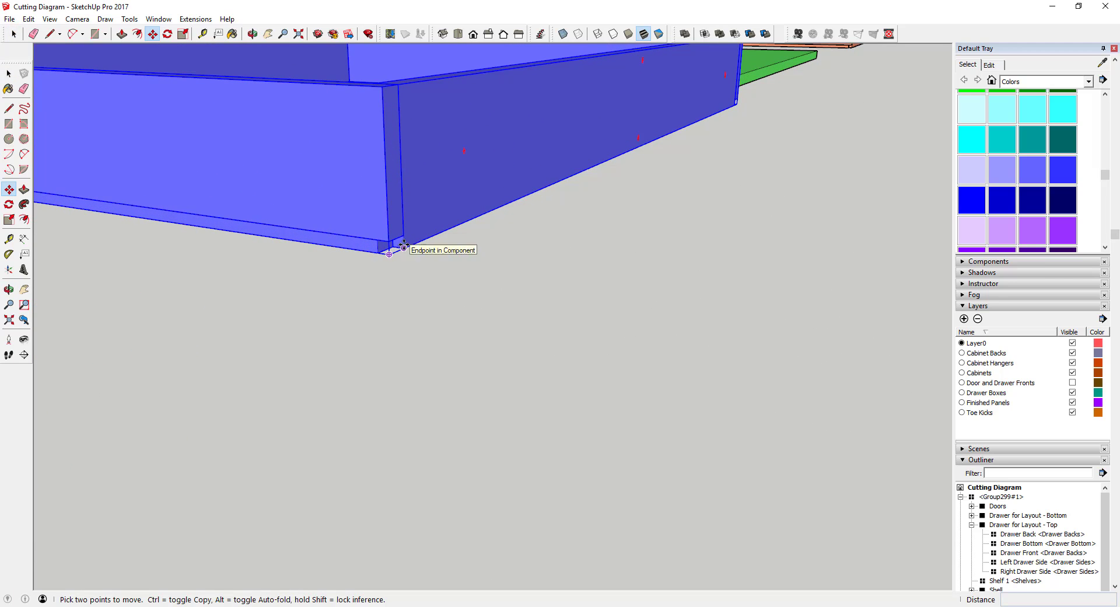
{"action": "key", "text": "space"}
{"action": "key", "text": "m"}
{"action": "scroll", "coordinate": [404, 248], "scroll_direction": "down", "scroll_amount": 8}
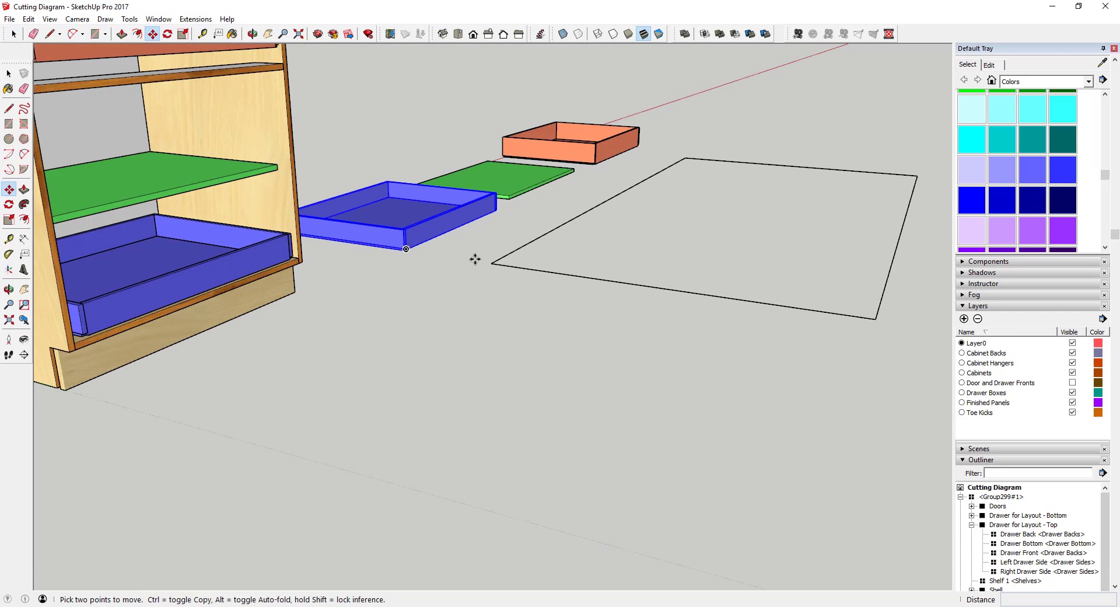
{"action": "middle_click_drag", "start_coordinate": [719, 241], "coordinate": [637, 314]}
{"action": "scroll", "coordinate": [417, 237], "scroll_direction": "up", "scroll_amount": 4}
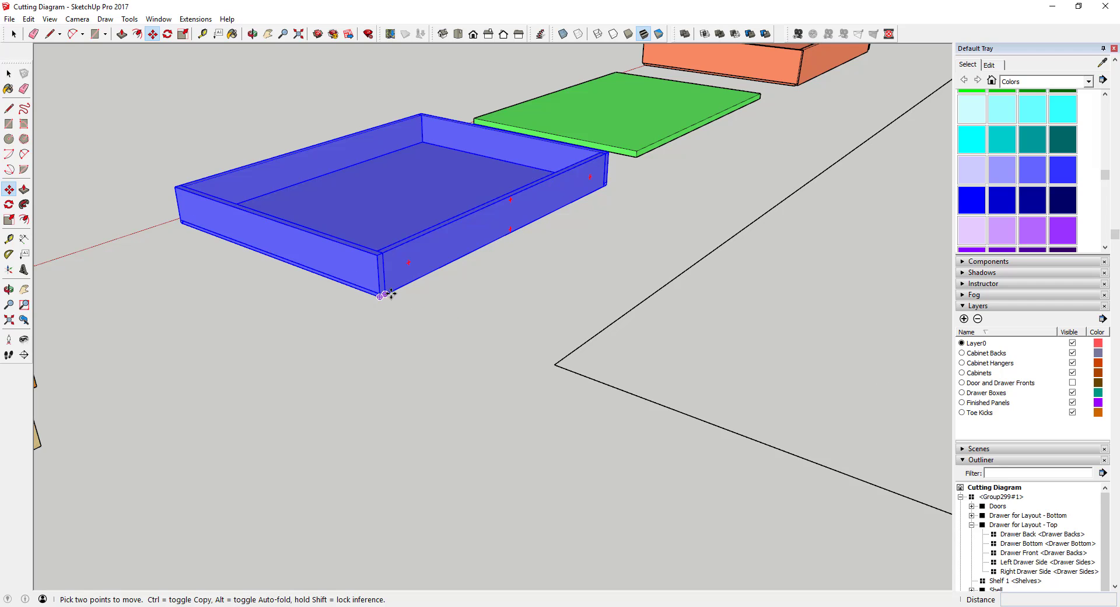
{"action": "left_click", "coordinate": [385, 295]}
{"action": "key", "text": "ctrl"}
{"action": "scroll", "coordinate": [426, 300], "scroll_direction": "down", "scroll_amount": 4}
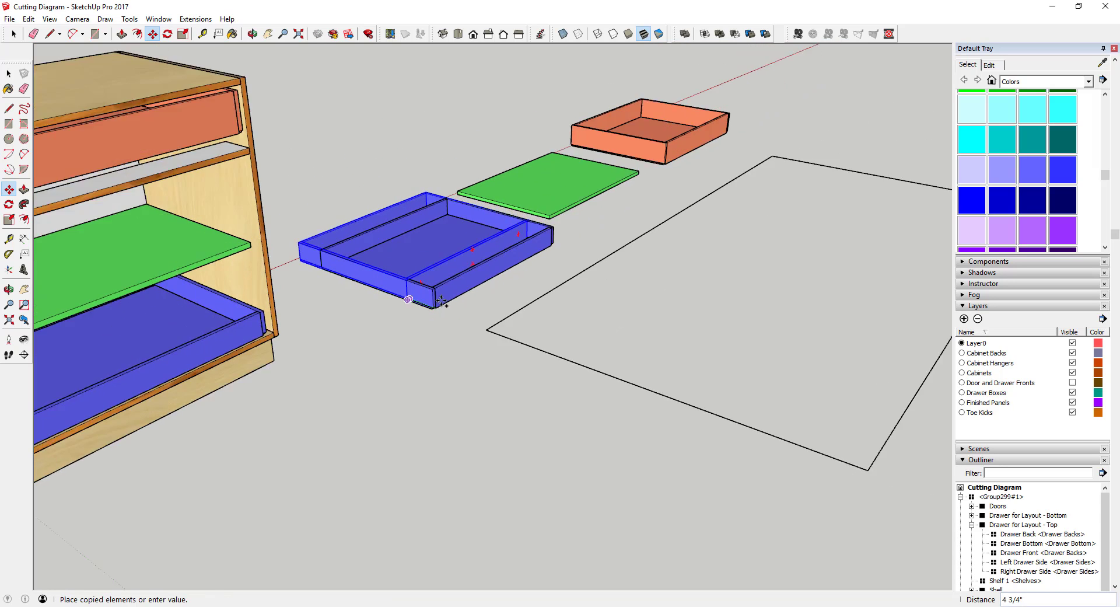
{"action": "key", "text": "space"}
Copy the selected blue drawer by its front bottom corner onto the front corner of the sheet outline nearest the cabinet.
{"action": "scroll", "coordinate": [414, 303], "scroll_direction": "up", "scroll_amount": 8}
{"action": "key", "text": "m"}
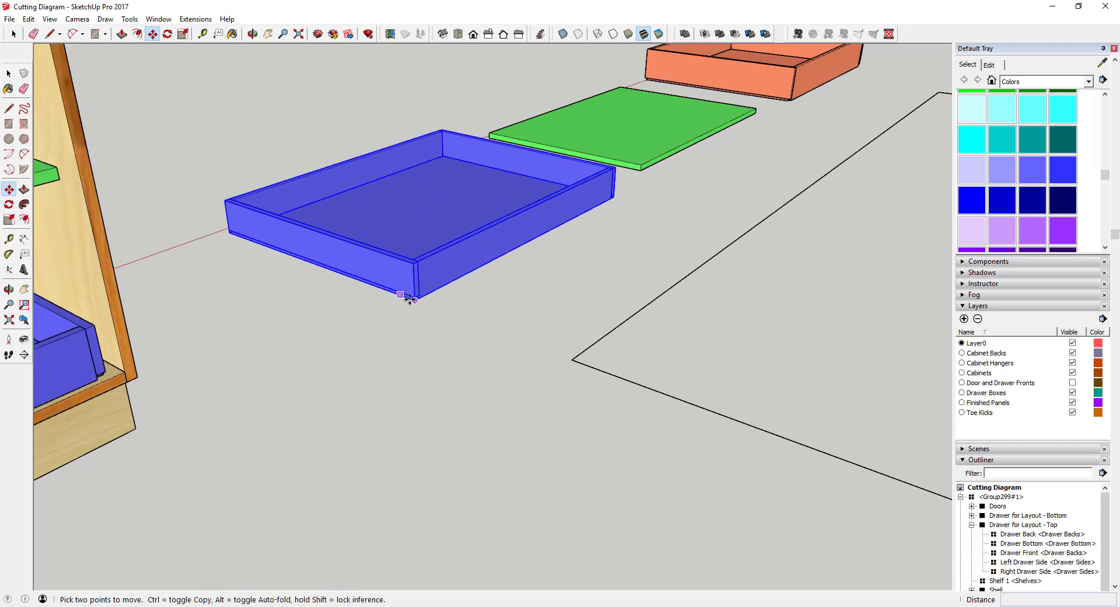
{"action": "left_click", "coordinate": [447, 311]}
{"action": "key", "text": "ctrl"}
{"action": "scroll", "coordinate": [448, 310], "scroll_direction": "down", "scroll_amount": 8}
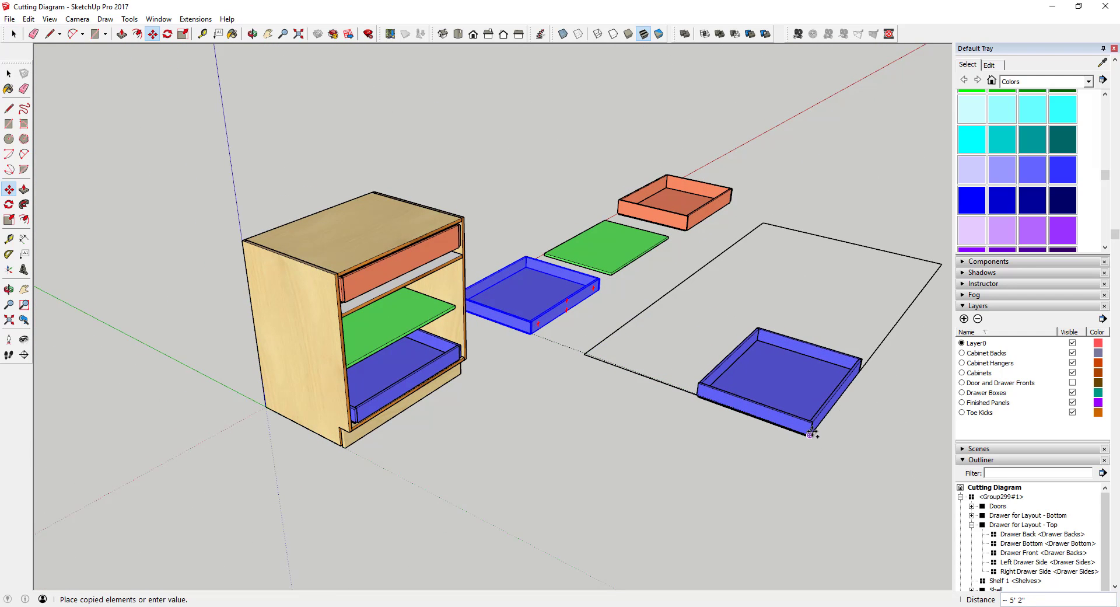
{"action": "left_click", "coordinate": [810, 435]}
{"action": "scroll", "coordinate": [795, 358], "scroll_direction": "up", "scroll_amount": 10}
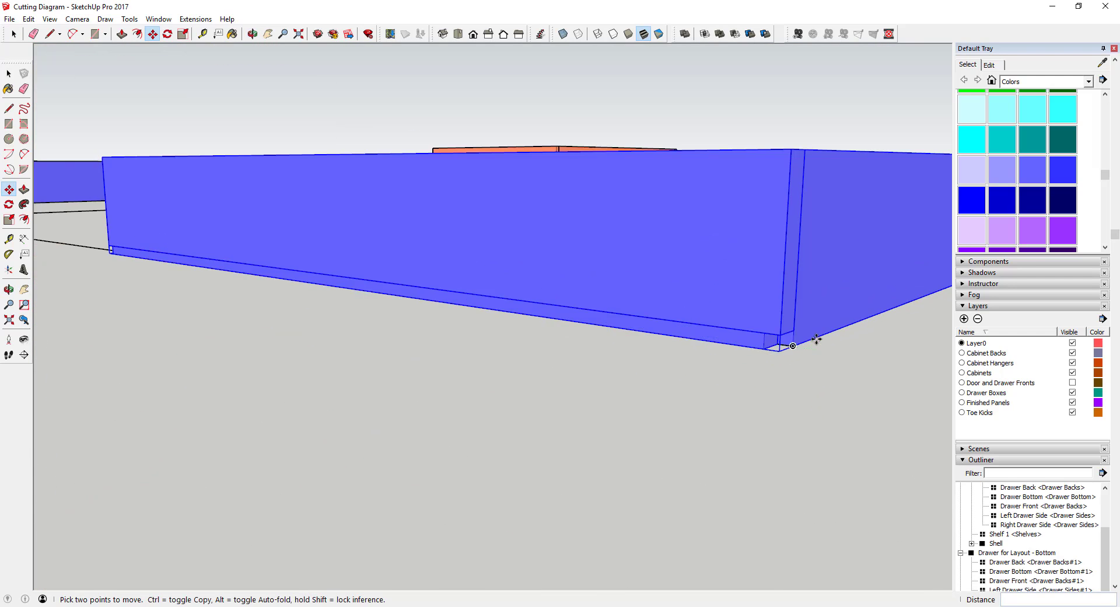
{"action": "scroll", "coordinate": [794, 346], "scroll_direction": "down", "scroll_amount": 10}
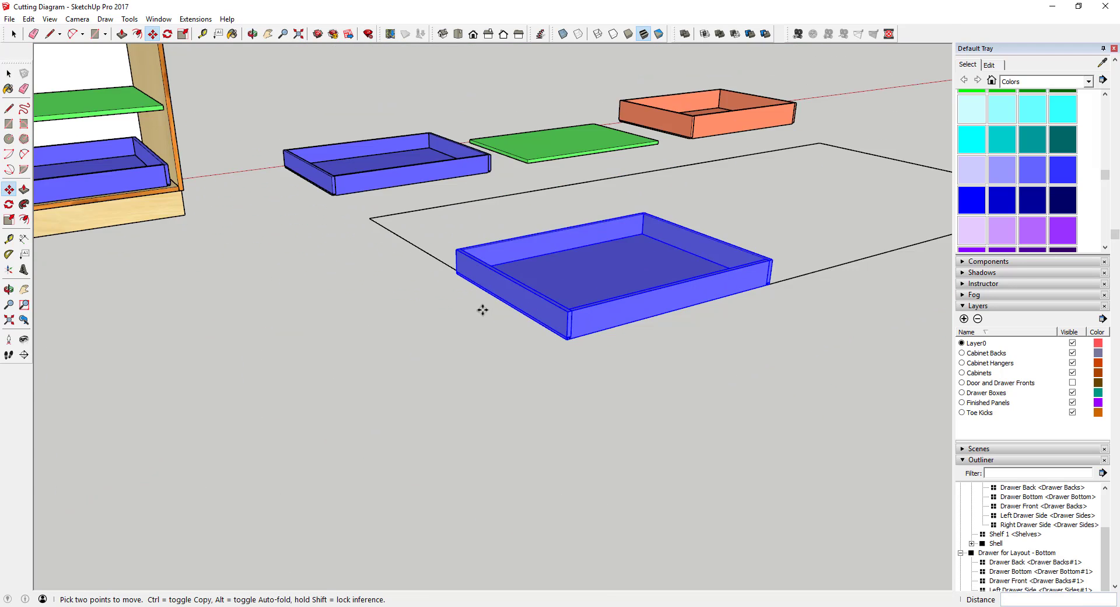
Open the blue drawer copy on the sheet for editing and move its back panel away from the drawer bottom along the green axis.
{"action": "middle_click_drag", "start_coordinate": [590, 282], "coordinate": [271, 422]}
{"action": "key", "text": "space"}
{"action": "scroll", "coordinate": [452, 327], "scroll_direction": "up", "scroll_amount": 5}
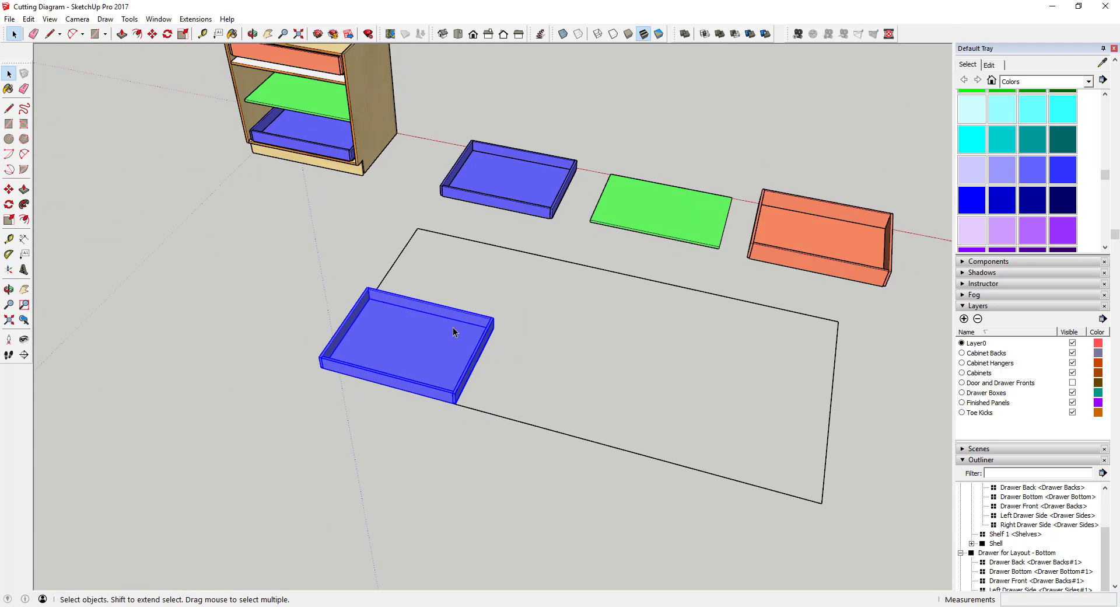
{"action": "double_click", "coordinate": [456, 311]}
{"action": "left_click", "coordinate": [456, 313]}
{"action": "key", "text": "m"}
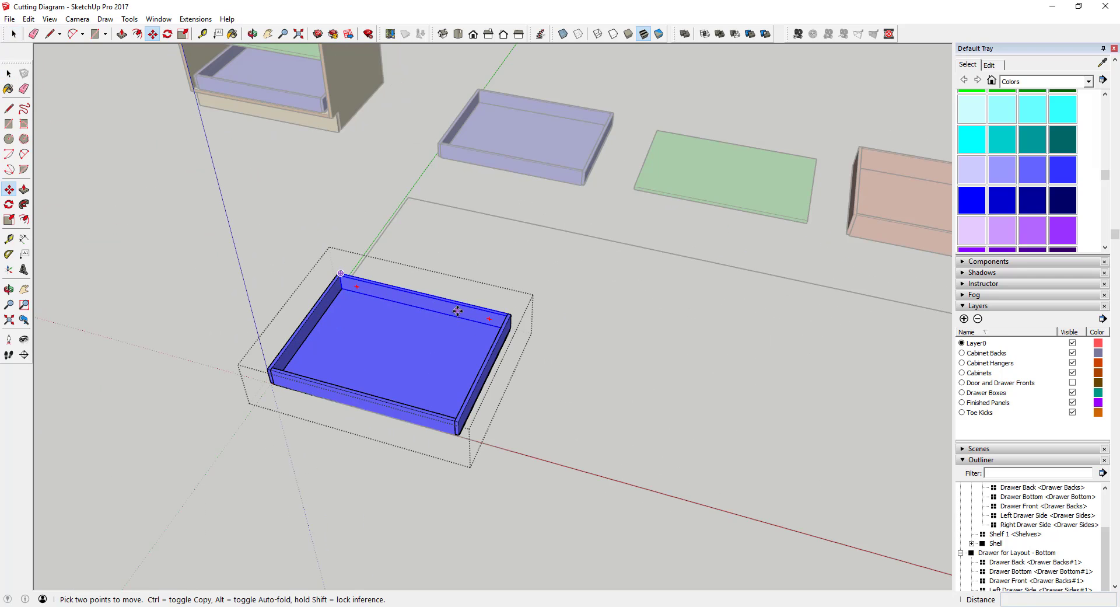
{"action": "key", "text": "space"}
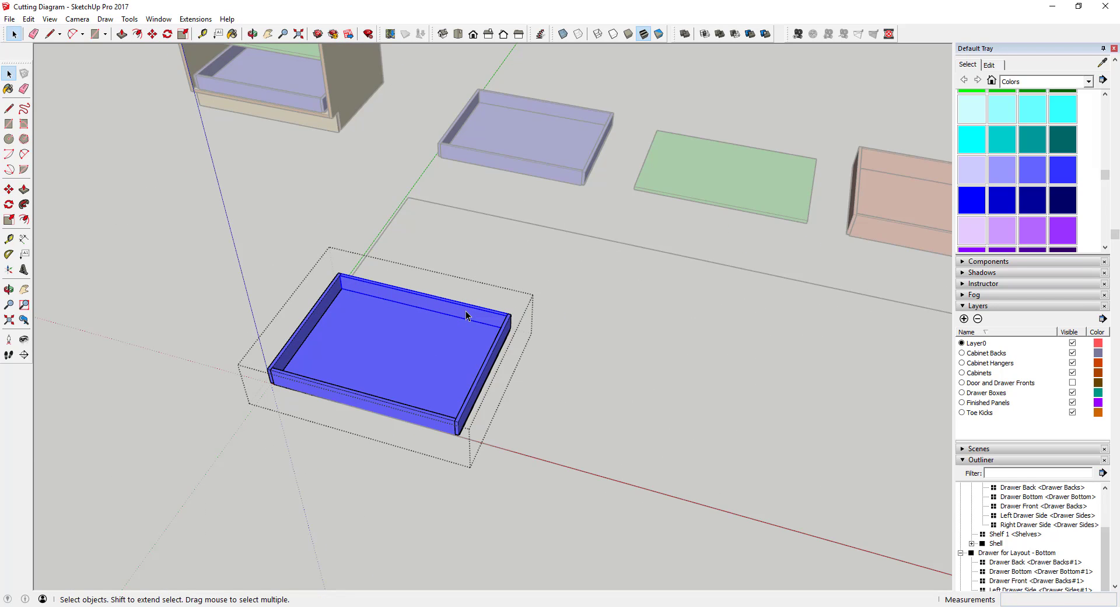
{"action": "key", "text": "m"}
{"action": "left_click", "coordinate": [466, 312]}
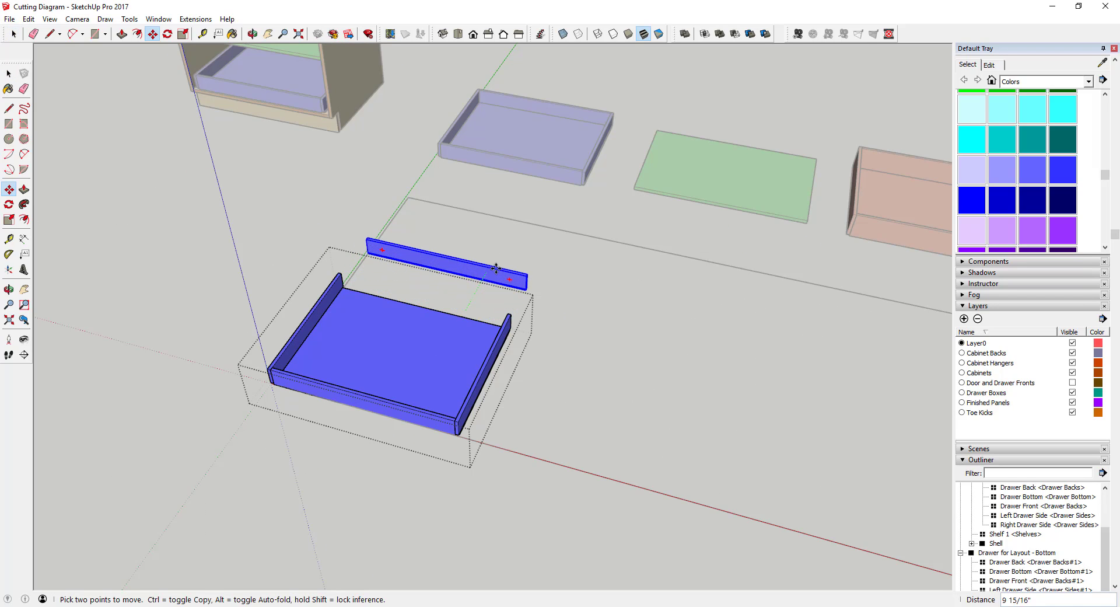
{"action": "left_click", "coordinate": [506, 254]}
Move the drawer copy's right side panel outward along the red axis, clear of the drawer bottom.
{"action": "key", "text": "space"}
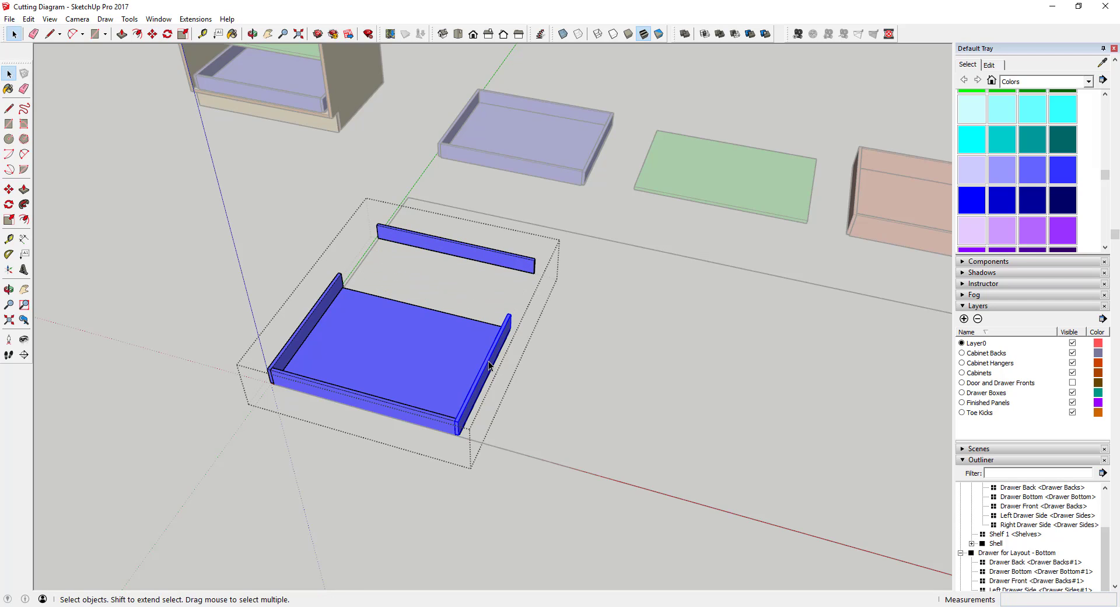
{"action": "key", "text": "m"}
{"action": "left_click", "coordinate": [488, 360]}
{"action": "left_click", "coordinate": [564, 378]}
{"action": "key", "text": "space"}
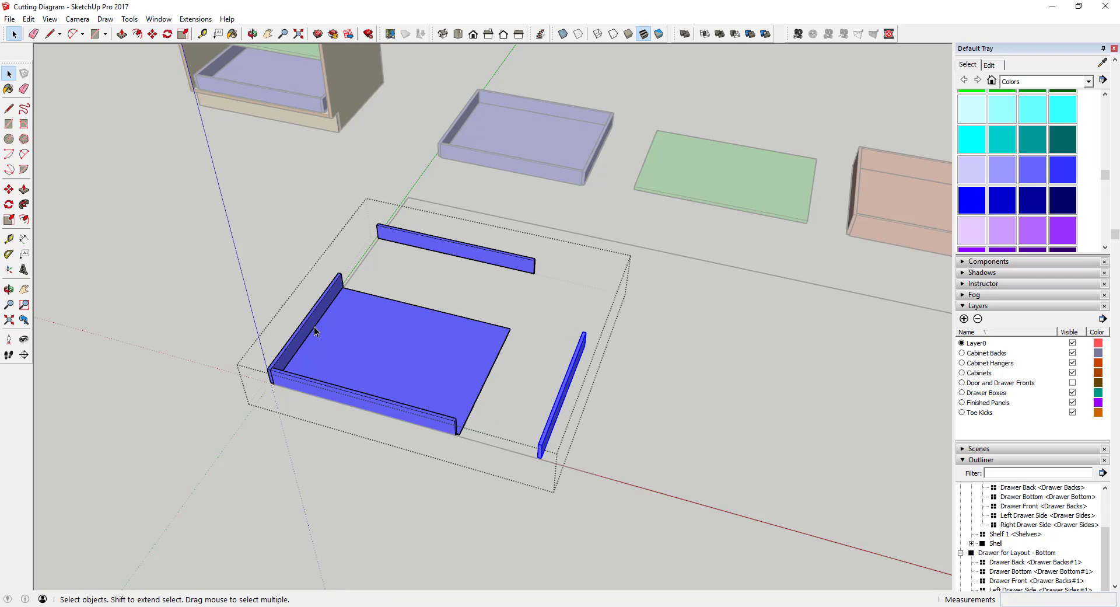
Move the drawer copy's left side panel outward along the red axis, clear of the drawer bottom.
{"action": "left_click", "coordinate": [314, 327]}
{"action": "key", "text": "m"}
{"action": "left_click", "coordinate": [266, 368]}
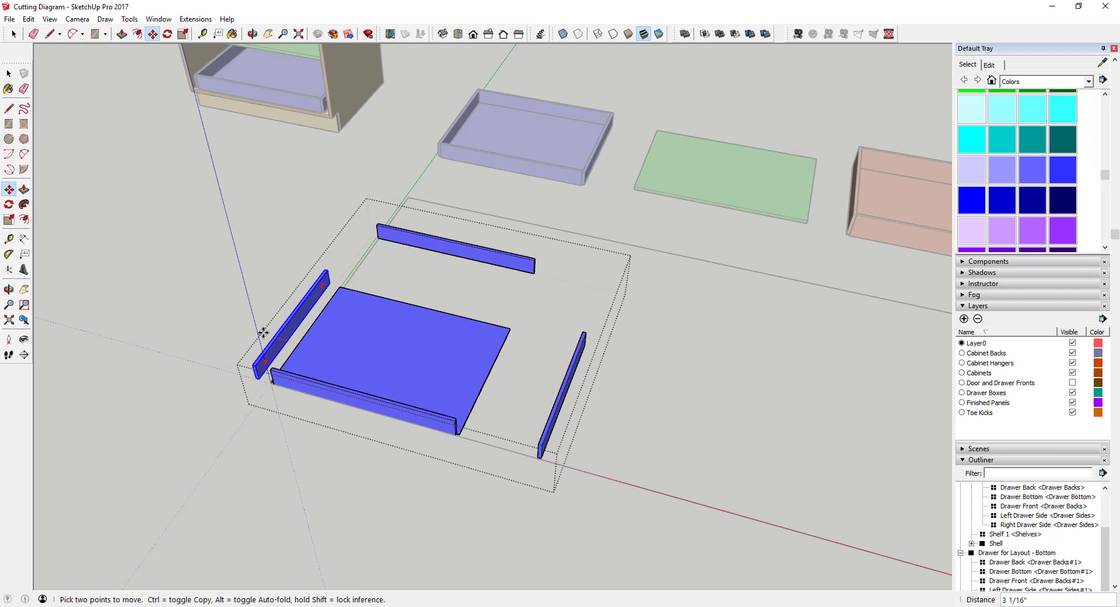
{"action": "left_click", "coordinate": [223, 357]}
{"action": "key", "text": "space"}
Move the drawer copy's front panel forward along the green axis, clear of the drawer bottom.
{"action": "key", "text": "m"}
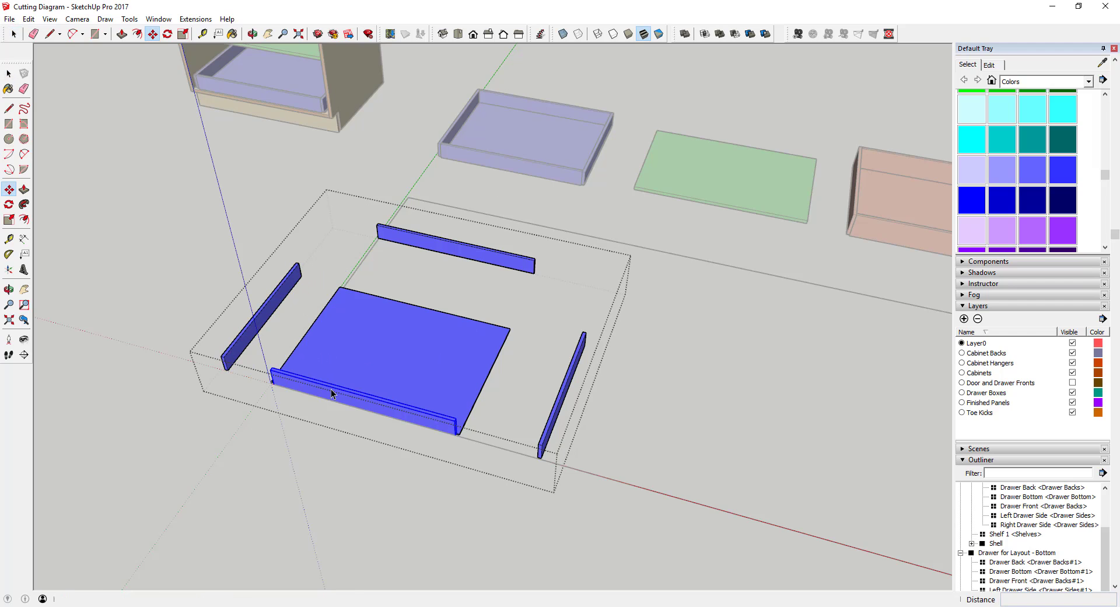
{"action": "left_click", "coordinate": [332, 393]}
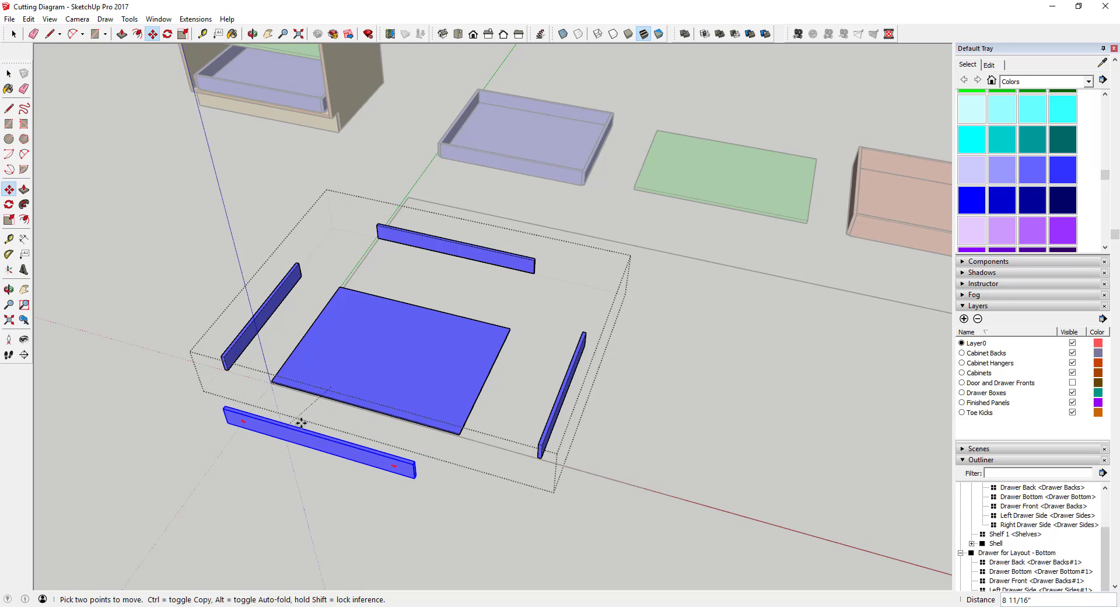
{"action": "left_click", "coordinate": [300, 429]}
{"action": "key", "text": "space"}
Move the drawer bottom by its lower front corner onto the front corner of the sheet outline.
{"action": "scroll", "coordinate": [313, 330], "scroll_direction": "down", "scroll_amount": 3}
{"action": "middle_click_drag", "start_coordinate": [314, 329], "coordinate": [504, 383]}
{"action": "scroll", "coordinate": [425, 356], "scroll_direction": "up", "scroll_amount": 8}
{"action": "middle_click_drag", "start_coordinate": [425, 357], "coordinate": [496, 304]}
{"action": "scroll", "coordinate": [435, 376], "scroll_direction": "up", "scroll_amount": 4}
{"action": "left_click", "coordinate": [413, 418]}
{"action": "key", "text": "m"}
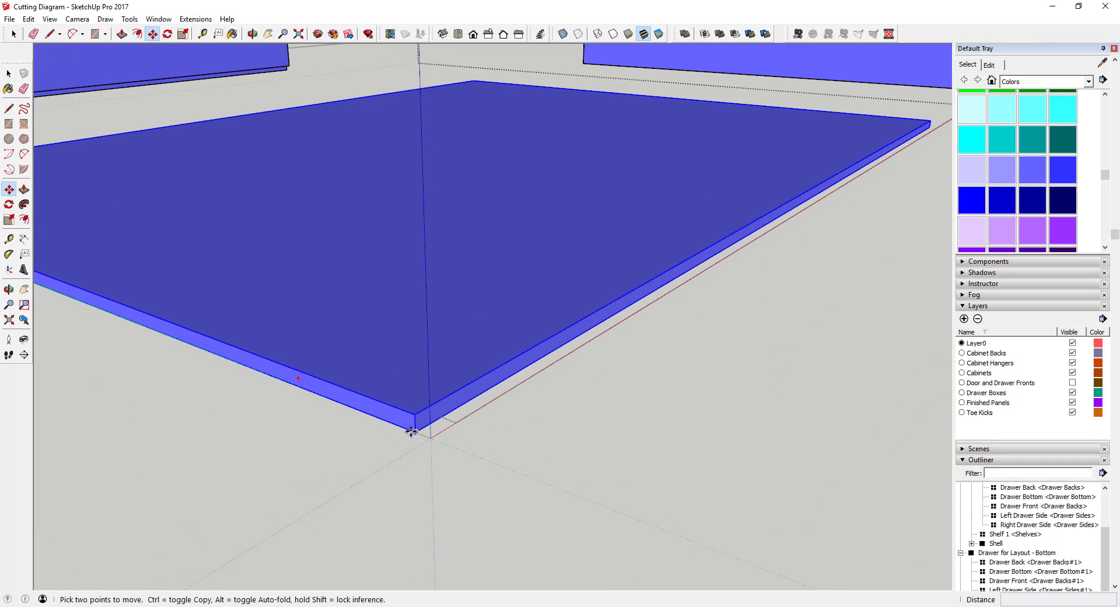
{"action": "left_click", "coordinate": [415, 430]}
{"action": "left_click", "coordinate": [456, 423]}
{"action": "key", "text": "space"}
Close the spread-out drawer group and explode it into separately selectable panels.
{"action": "scroll", "coordinate": [457, 421], "scroll_direction": "down", "scroll_amount": 8}
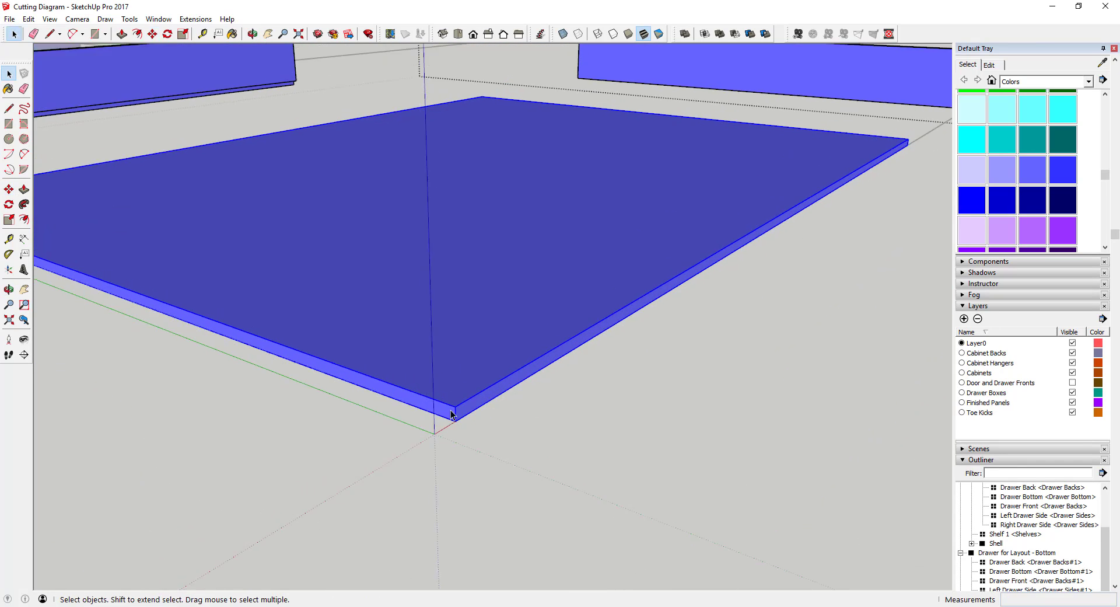
{"action": "middle_click_drag", "start_coordinate": [640, 410], "coordinate": [257, 279]}
{"action": "left_click", "coordinate": [261, 316]}
{"action": "scroll", "coordinate": [387, 279], "scroll_direction": "down", "scroll_amount": 3}
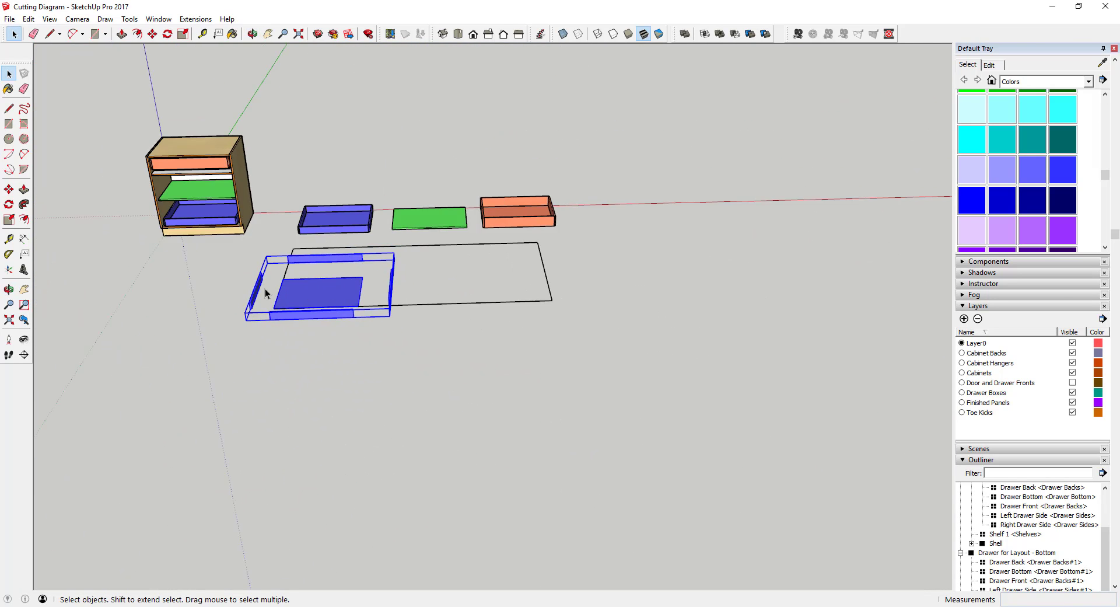
{"action": "scroll", "coordinate": [373, 295], "scroll_direction": "up", "scroll_amount": 5}
{"action": "right_click", "coordinate": [379, 298]}
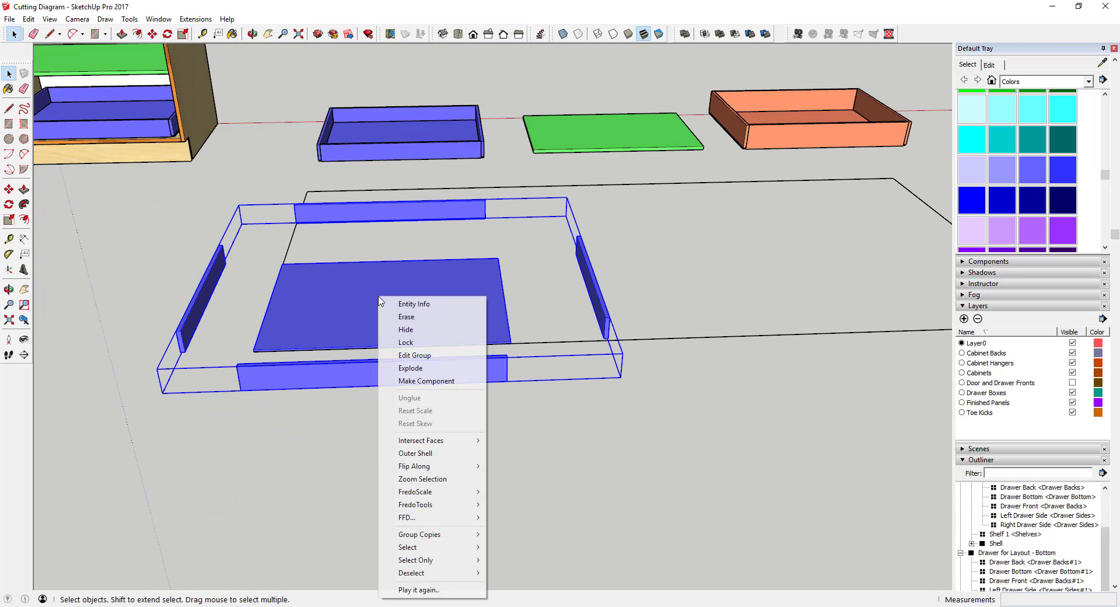
{"action": "left_click", "coordinate": [408, 368]}
{"action": "left_click", "coordinate": [399, 344]}
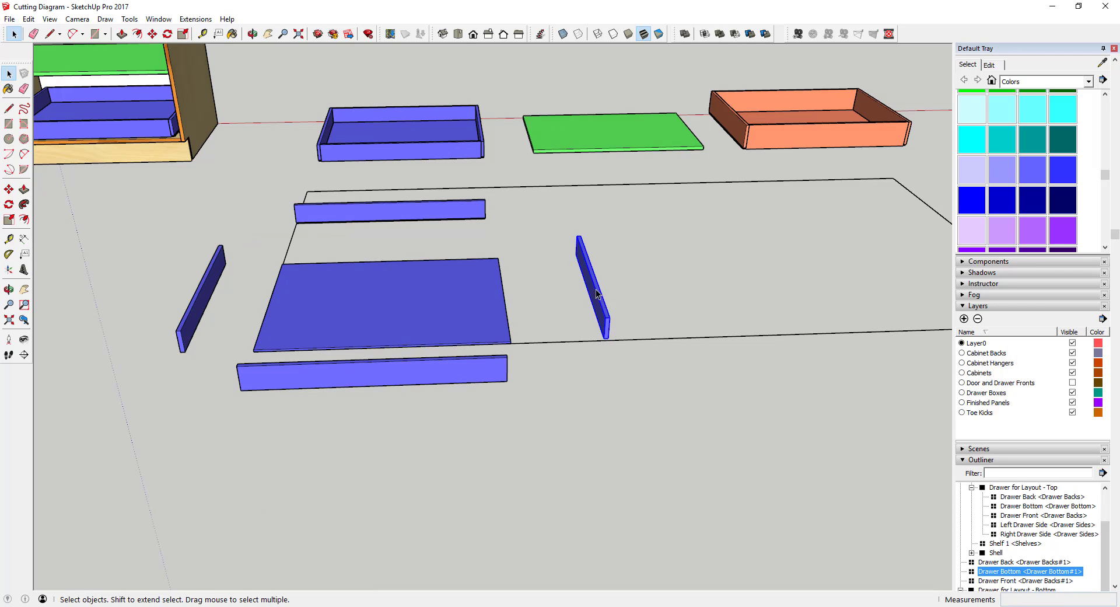
{"action": "left_click", "coordinate": [401, 215]}
{"action": "left_click", "coordinate": [457, 390]}
{"action": "middle_click_drag", "start_coordinate": [456, 390], "coordinate": [235, 363]}
{"action": "scroll", "coordinate": [263, 344], "scroll_direction": "up", "scroll_amount": 5}
{"action": "scroll", "coordinate": [293, 329], "scroll_direction": "up", "scroll_amount": 2}
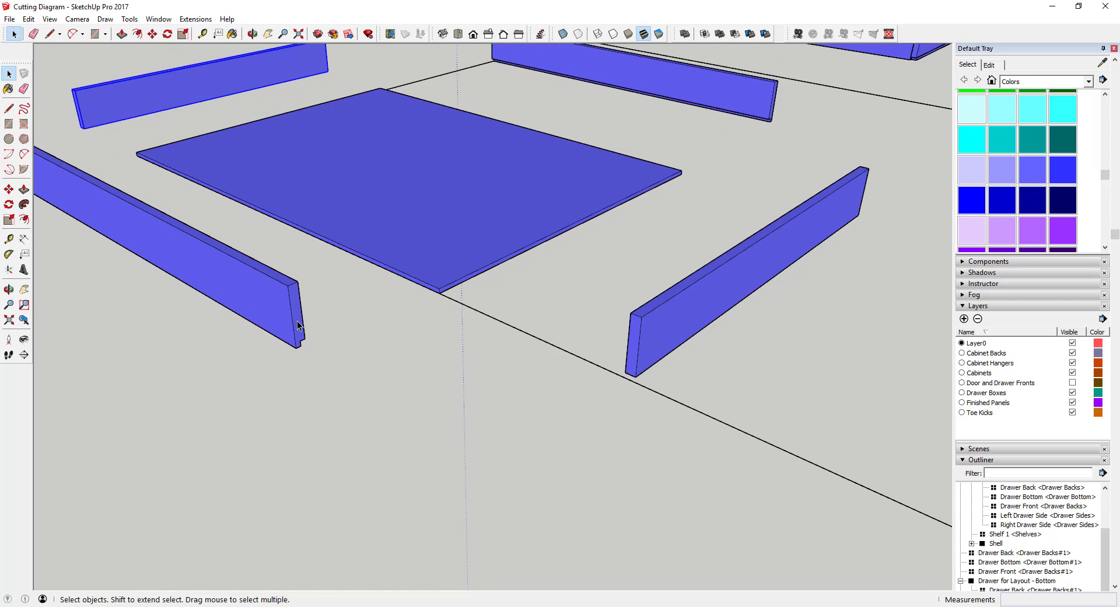
{"action": "key", "text": "m"}
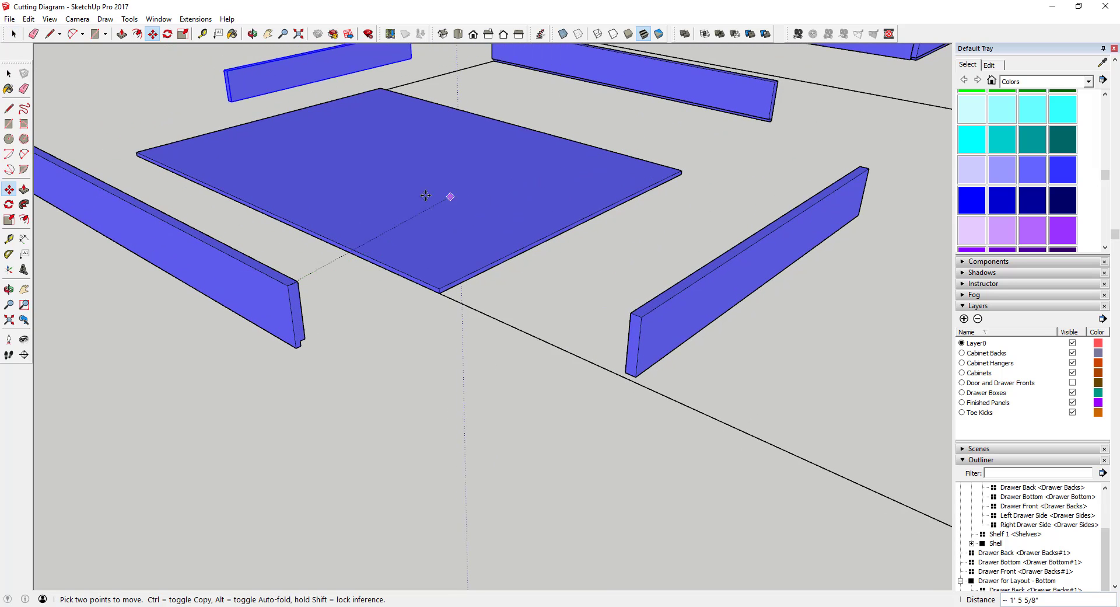
{"action": "key", "text": "space"}
Move the drawer front panel across to the space between the drawer bottom and the back panel.
{"action": "scroll", "coordinate": [478, 198], "scroll_direction": "down", "scroll_amount": 4}
{"action": "key", "text": "m"}
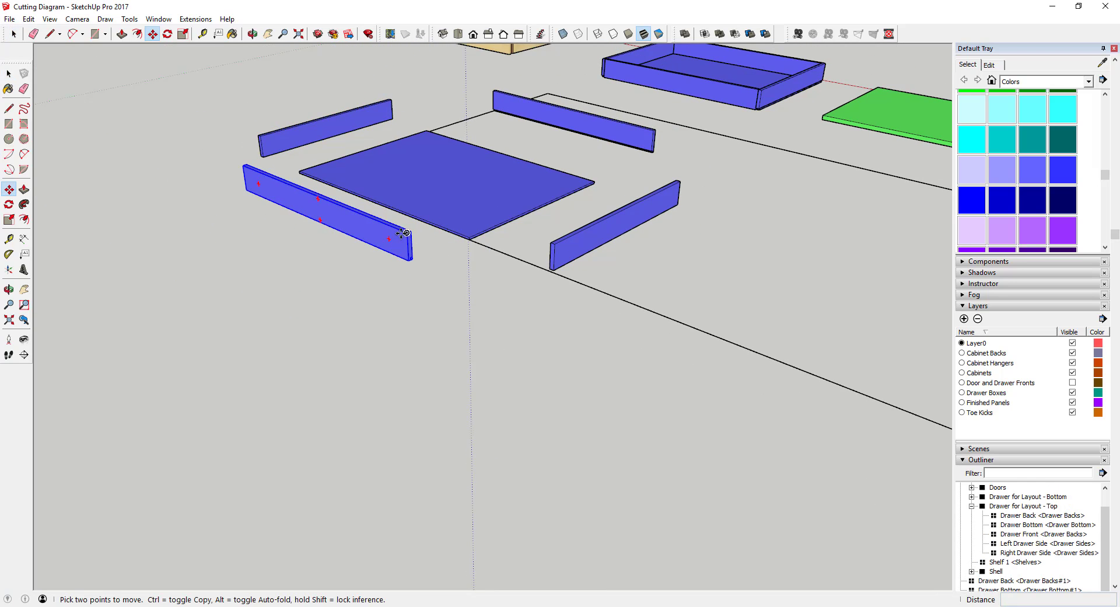
{"action": "left_click", "coordinate": [410, 235]}
{"action": "left_click", "coordinate": [622, 152]}
Rotate the drawer front panel about the red axis from its lower corner until it lies flat with its groove facing up.
{"action": "scroll", "coordinate": [660, 152], "scroll_direction": "up", "scroll_amount": 5}
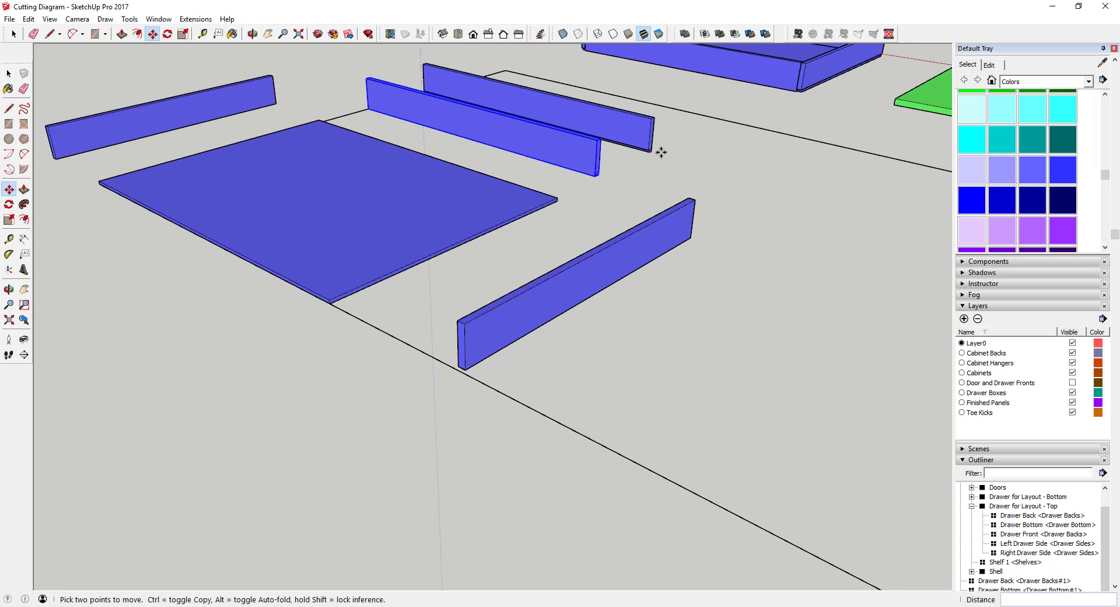
{"action": "middle_click_drag", "start_coordinate": [619, 193], "coordinate": [435, 221]}
{"action": "scroll", "coordinate": [508, 160], "scroll_direction": "up", "scroll_amount": 2}
{"action": "scroll", "coordinate": [511, 156], "scroll_direction": "down", "scroll_amount": 2}
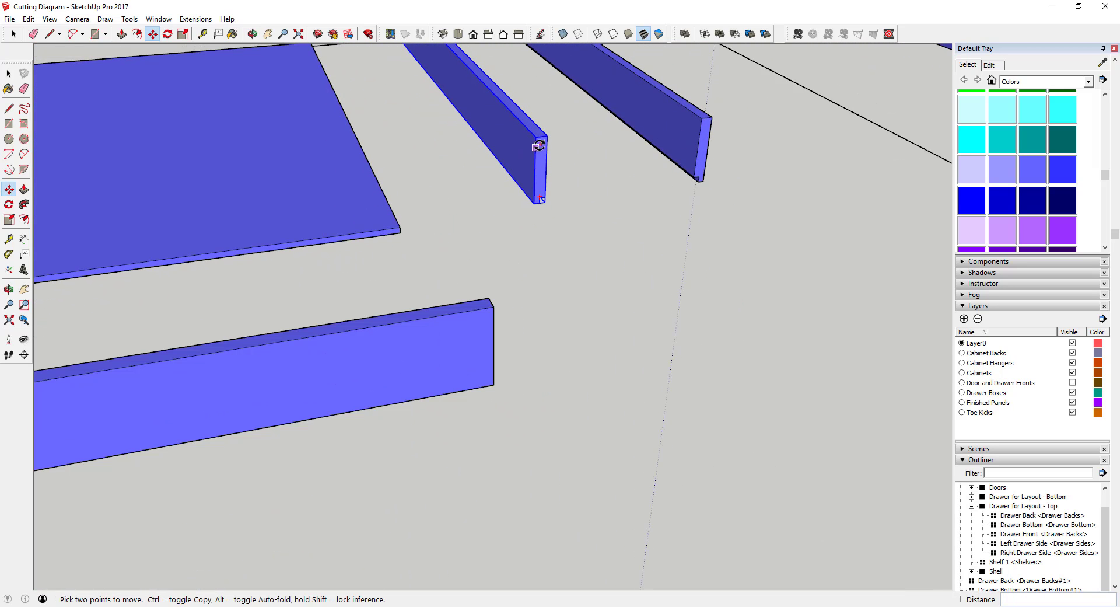
{"action": "key", "text": "space"}
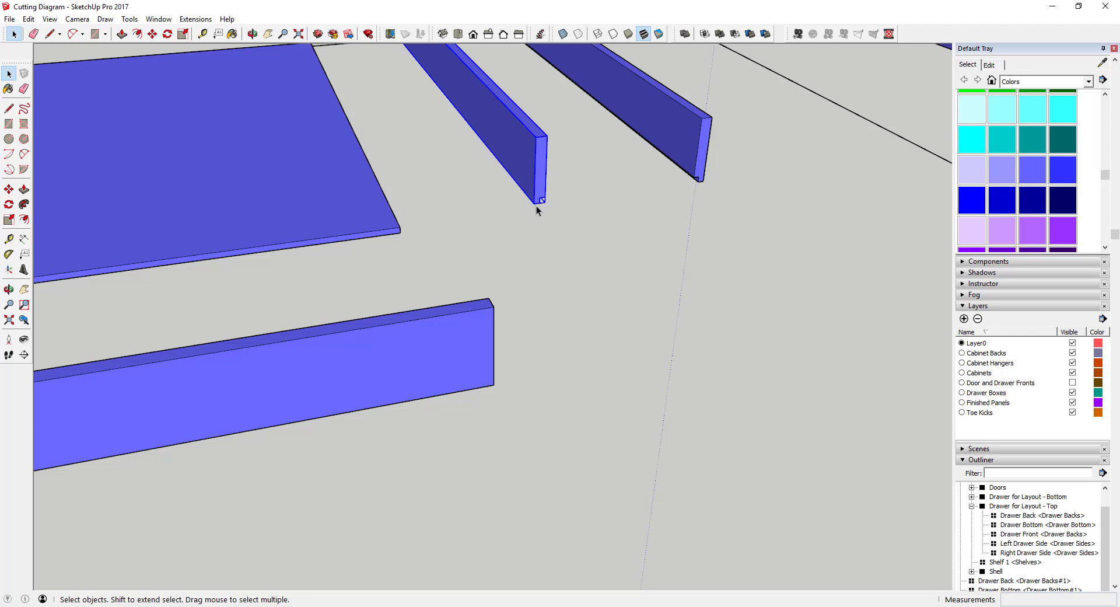
{"action": "key", "text": "q"}
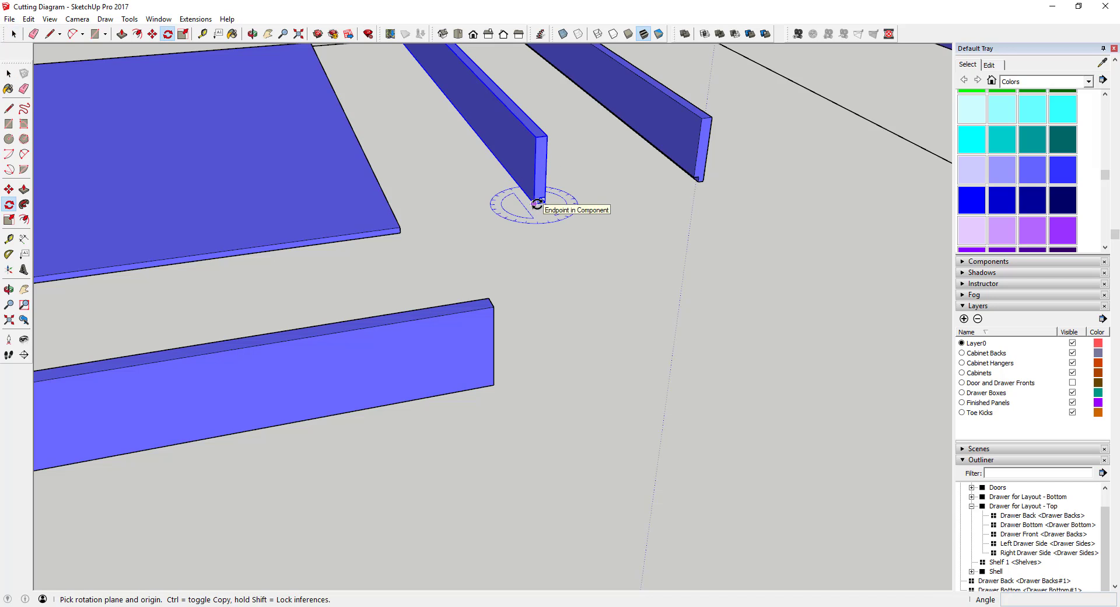
{"action": "key", "text": "Right"}
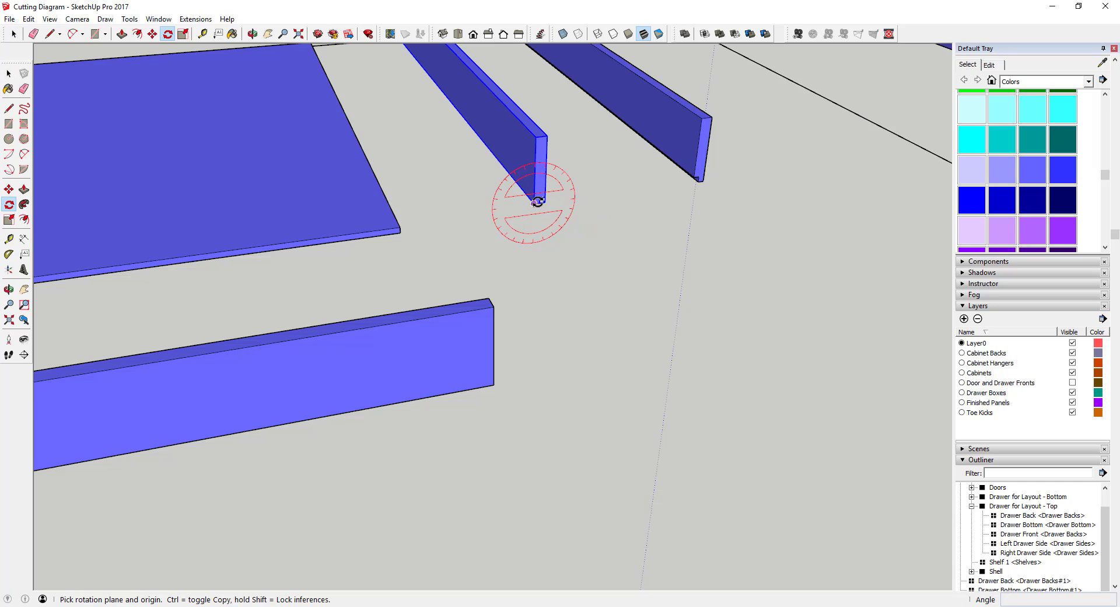
{"action": "left_click", "coordinate": [535, 136]}
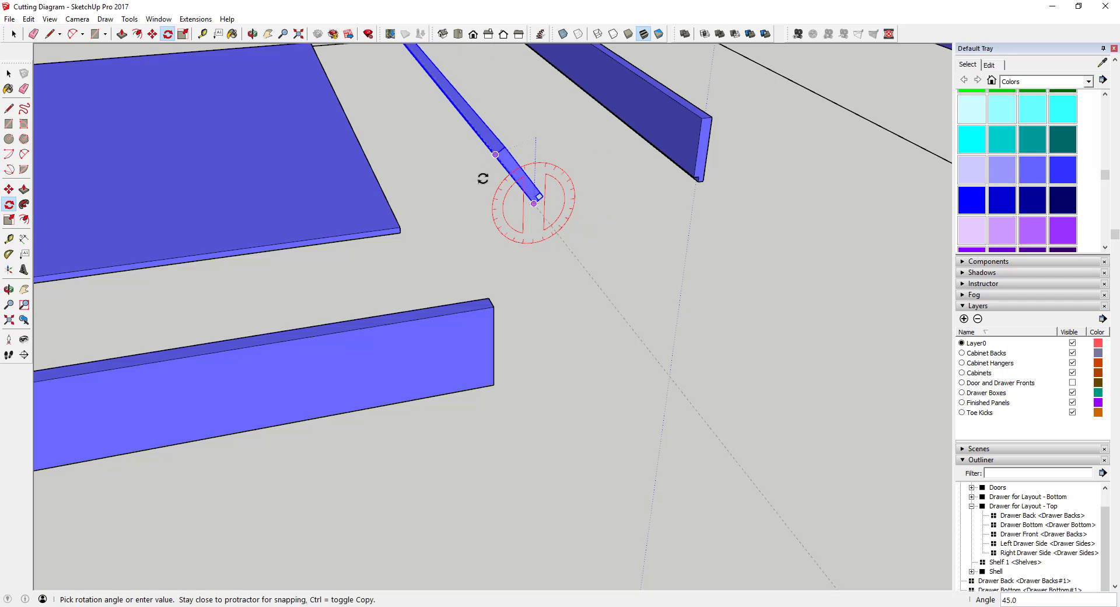
{"action": "left_click", "coordinate": [446, 216]}
{"action": "key", "text": "space"}
Move the flat front panel by its lower end corner against the rear corner of the drawer bottom.
{"action": "scroll", "coordinate": [487, 205], "scroll_direction": "down", "scroll_amount": 3}
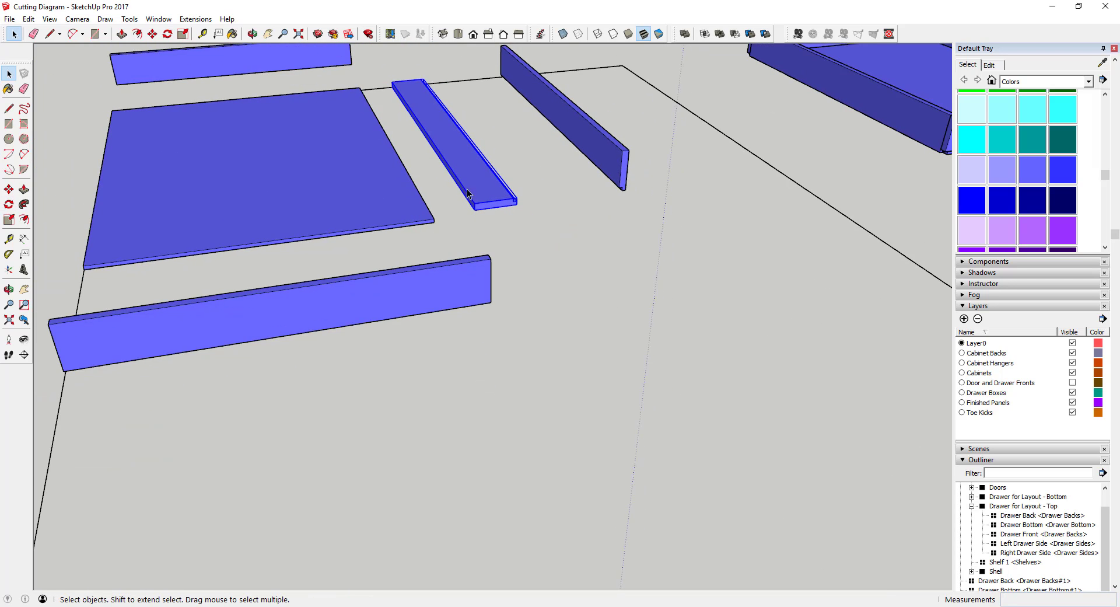
{"action": "scroll", "coordinate": [472, 211], "scroll_direction": "up", "scroll_amount": 4}
{"action": "key", "text": "m"}
{"action": "left_click", "coordinate": [481, 209]}
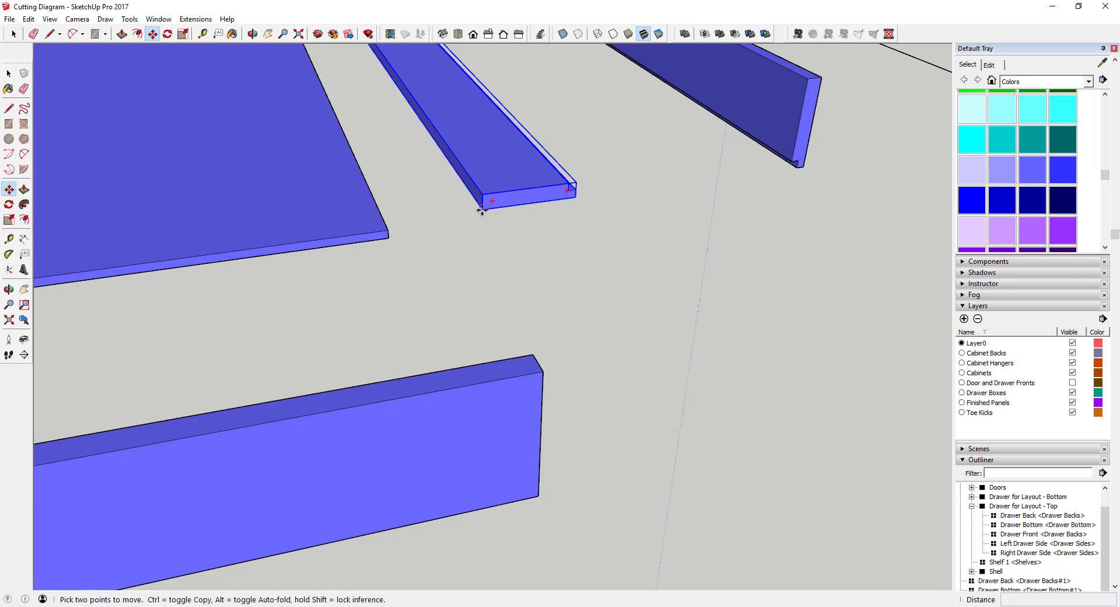
{"action": "left_click", "coordinate": [389, 238]}
{"action": "middle_click_drag", "start_coordinate": [412, 212], "coordinate": [470, 243]}
{"action": "key", "text": "space"}
Open the drawer bottom for editing and Push/Pull its top face up level with the top of the adjoining flat front panel.
{"action": "scroll", "coordinate": [471, 243], "scroll_direction": "down", "scroll_amount": 5}
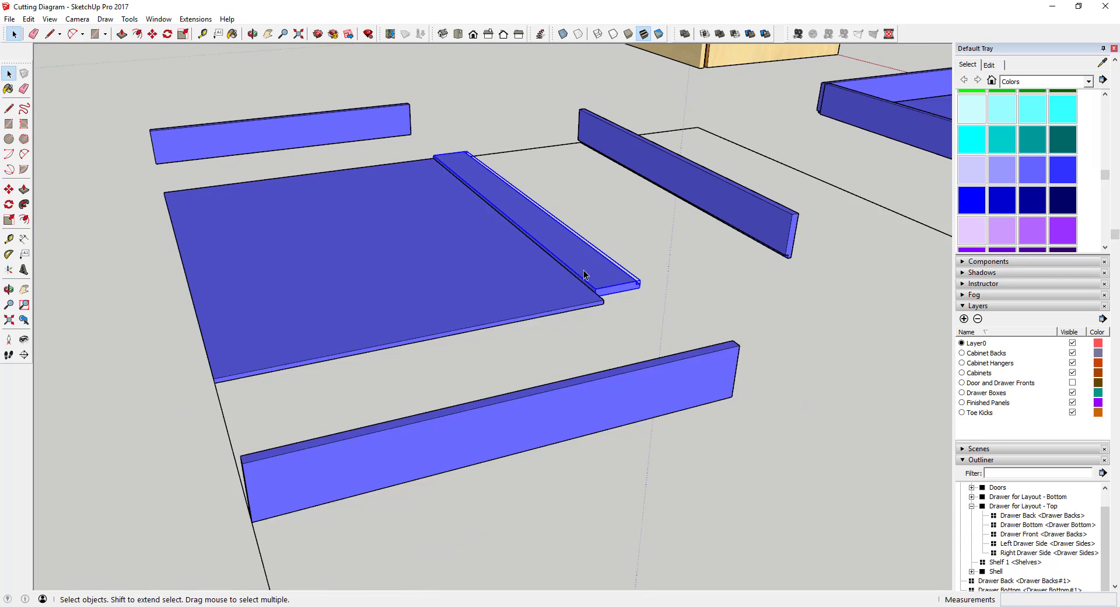
{"action": "scroll", "coordinate": [584, 271], "scroll_direction": "down", "scroll_amount": 3}
{"action": "scroll", "coordinate": [492, 285], "scroll_direction": "up", "scroll_amount": 3}
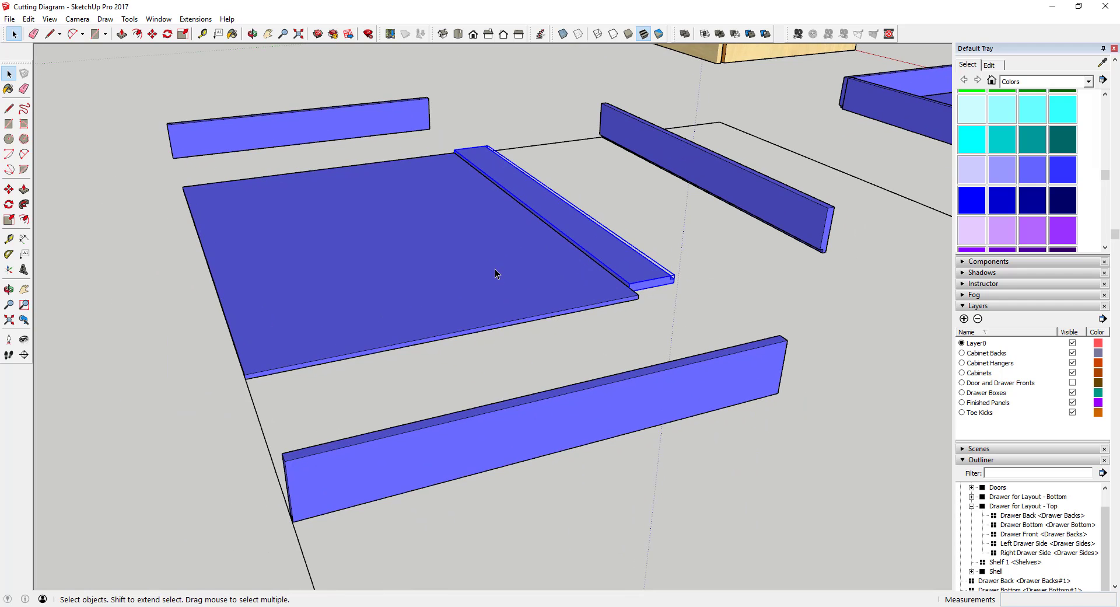
{"action": "double_click", "coordinate": [493, 272]}
{"action": "key", "text": "p"}
{"action": "left_click", "coordinate": [481, 291]}
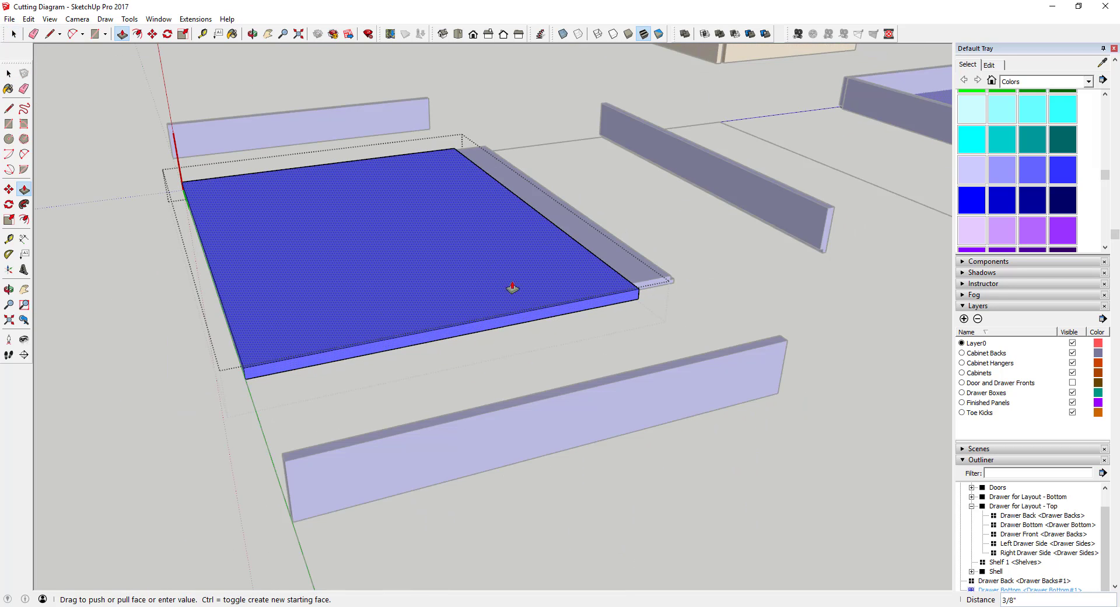
{"action": "left_click", "coordinate": [650, 280]}
{"action": "key", "text": "space"}
{"action": "scroll", "coordinate": [646, 279], "scroll_direction": "down", "scroll_amount": 3}
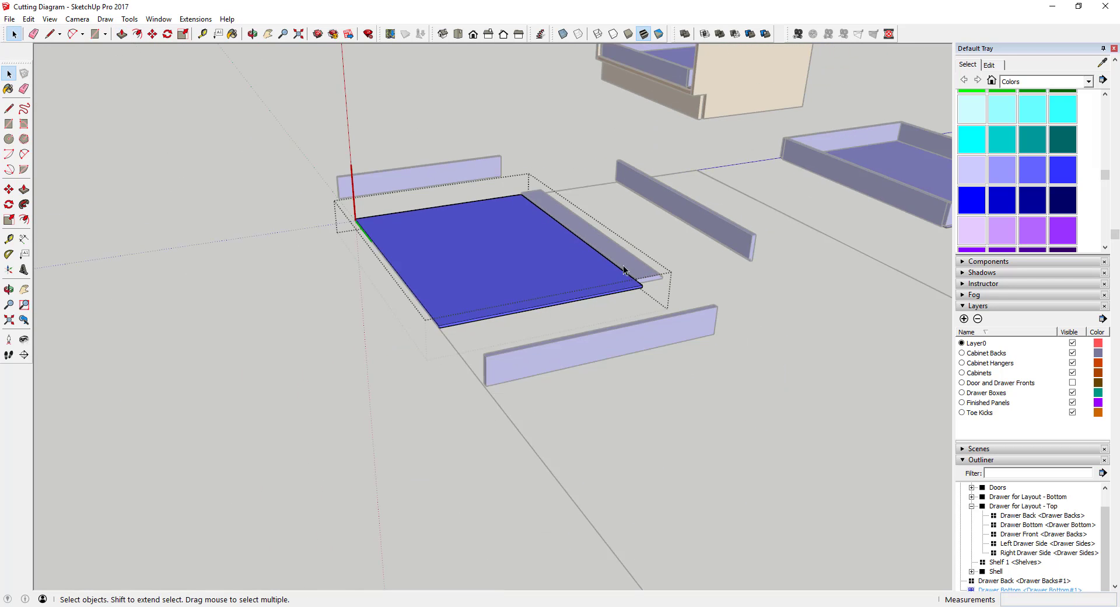
{"action": "scroll", "coordinate": [626, 270], "scroll_direction": "down", "scroll_amount": 1}
{"action": "scroll", "coordinate": [627, 269], "scroll_direction": "up", "scroll_amount": 2}
{"action": "key", "text": "p"}
{"action": "left_click", "coordinate": [584, 294]}
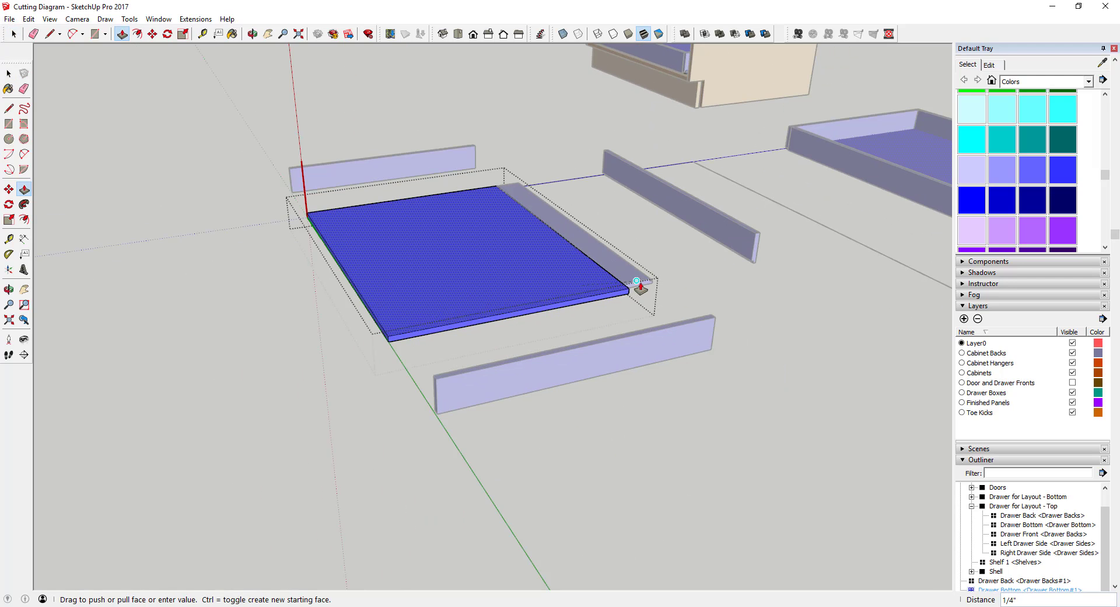
{"action": "left_click", "coordinate": [642, 282]}
{"action": "key", "text": "space"}
Rotate the drawer back panel about the red axis from its lower corner until it lies flat, away from the drawer bottom.
{"action": "scroll", "coordinate": [649, 282], "scroll_direction": "down", "scroll_amount": 3}
{"action": "scroll", "coordinate": [668, 295], "scroll_direction": "down", "scroll_amount": 2}
{"action": "middle_click_drag", "start_coordinate": [670, 332], "coordinate": [1039, 300]}
{"action": "scroll", "coordinate": [369, 149], "scroll_direction": "up", "scroll_amount": 4}
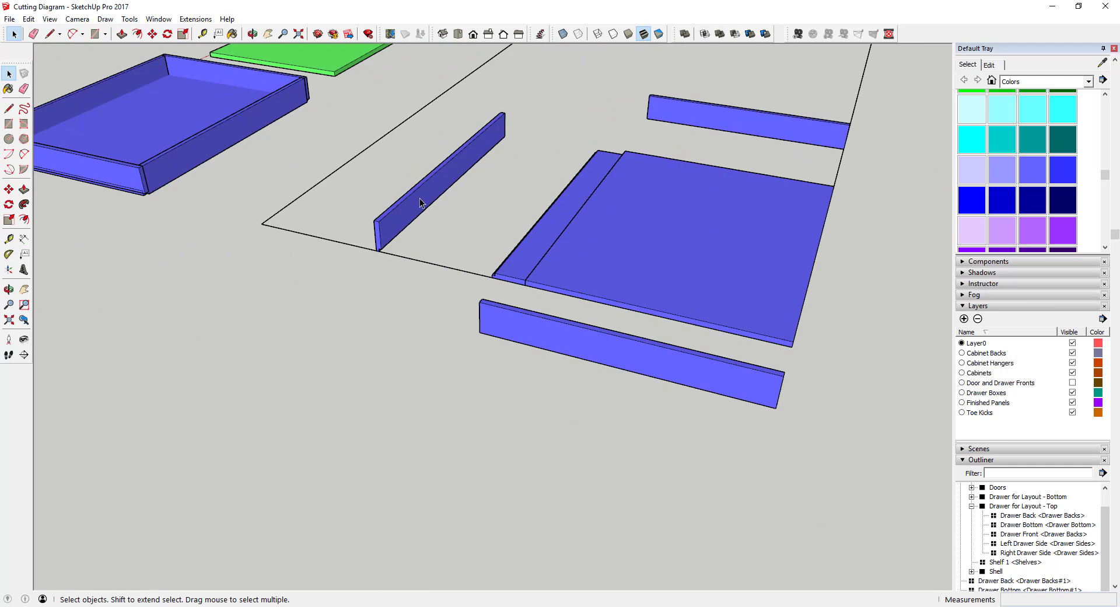
{"action": "left_click", "coordinate": [418, 198]}
{"action": "scroll", "coordinate": [397, 268], "scroll_direction": "up", "scroll_amount": 5}
{"action": "key", "text": "q"}
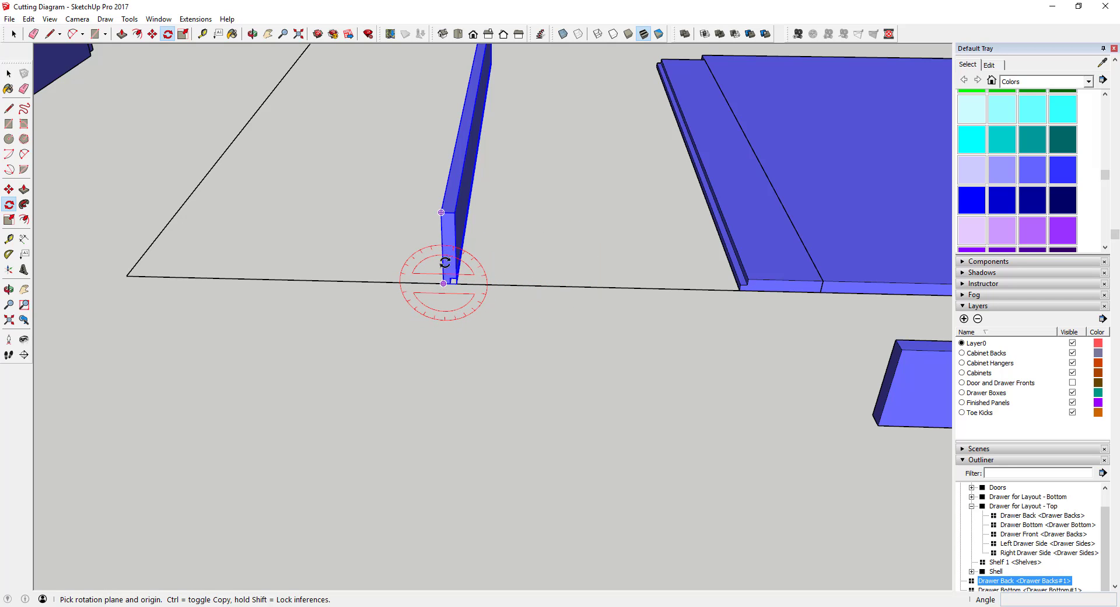
{"action": "left_click", "coordinate": [443, 283]}
{"action": "left_click", "coordinate": [440, 212]}
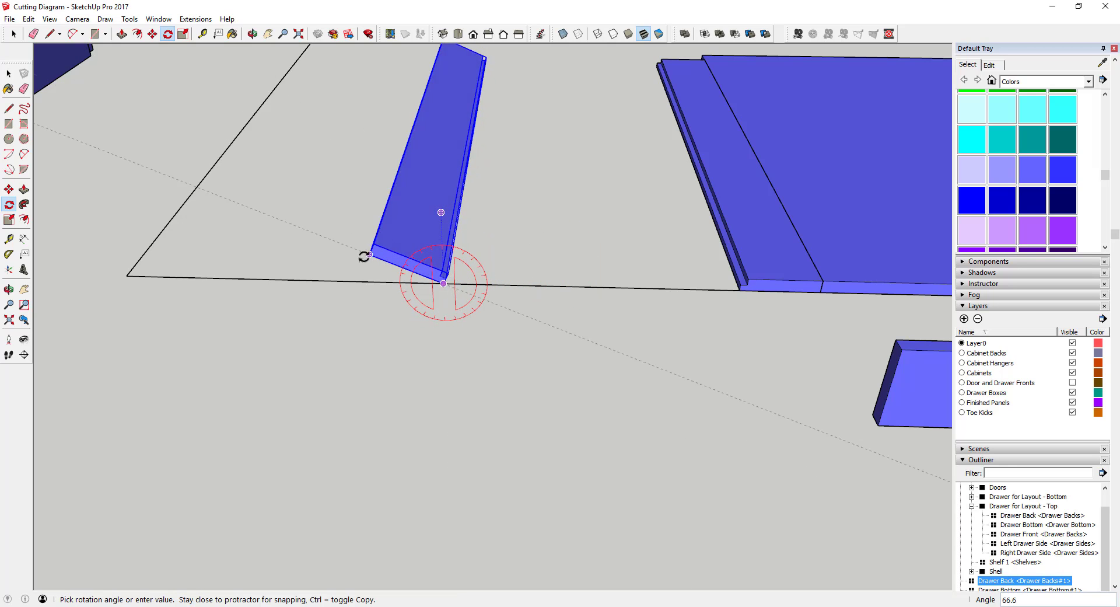
{"action": "left_click", "coordinate": [342, 280]}
{"action": "key", "text": "space"}
Mirror the flat drawer back panel across its width by scaling it to -1.00 along the green axis.
{"action": "key", "text": "s"}
{"action": "scroll", "coordinate": [470, 153], "scroll_direction": "up", "scroll_amount": 5}
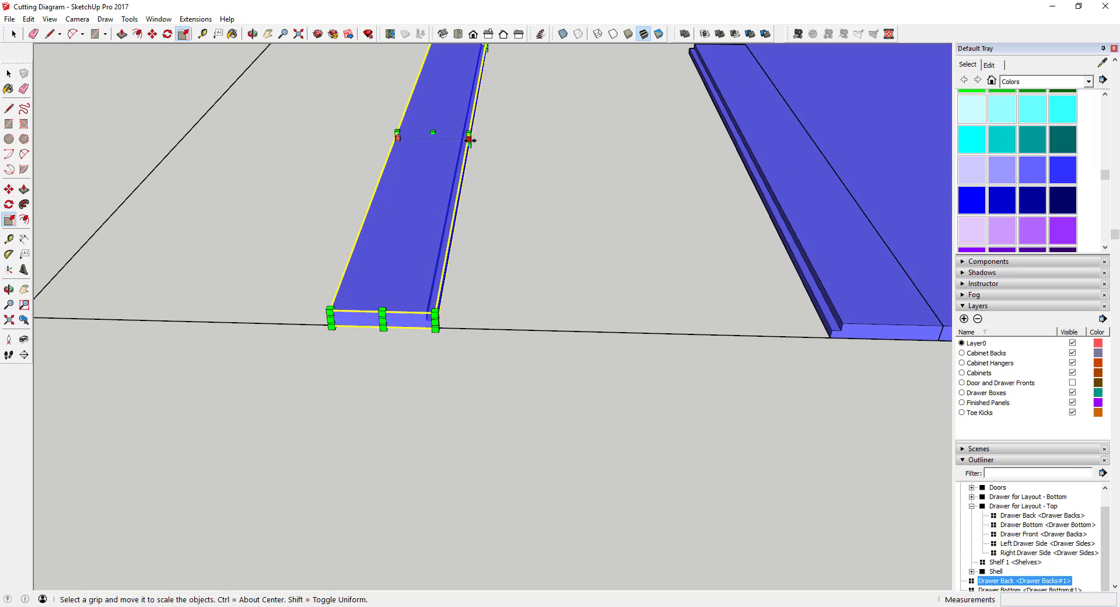
{"action": "left_click_drag", "start_coordinate": [433, 138], "coordinate": [398, 139]}
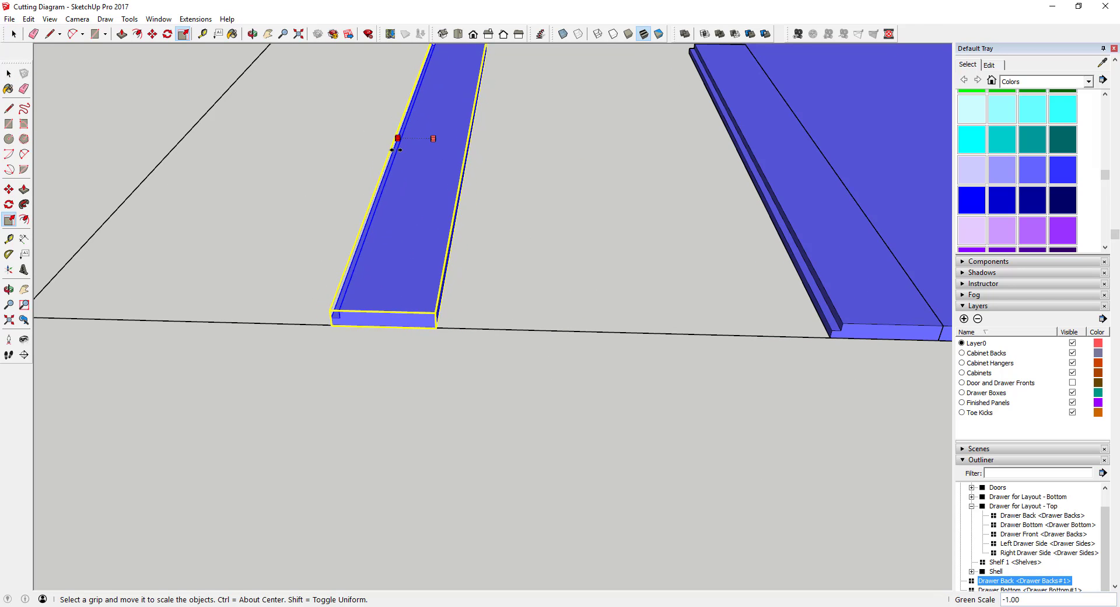
Move the mirrored blue drawer back panel by its lower corner along the sheet edge until it meets the flat front panel.
{"action": "left_click", "coordinate": [396, 150]}
{"action": "key", "text": "space"}
{"action": "key", "text": "m"}
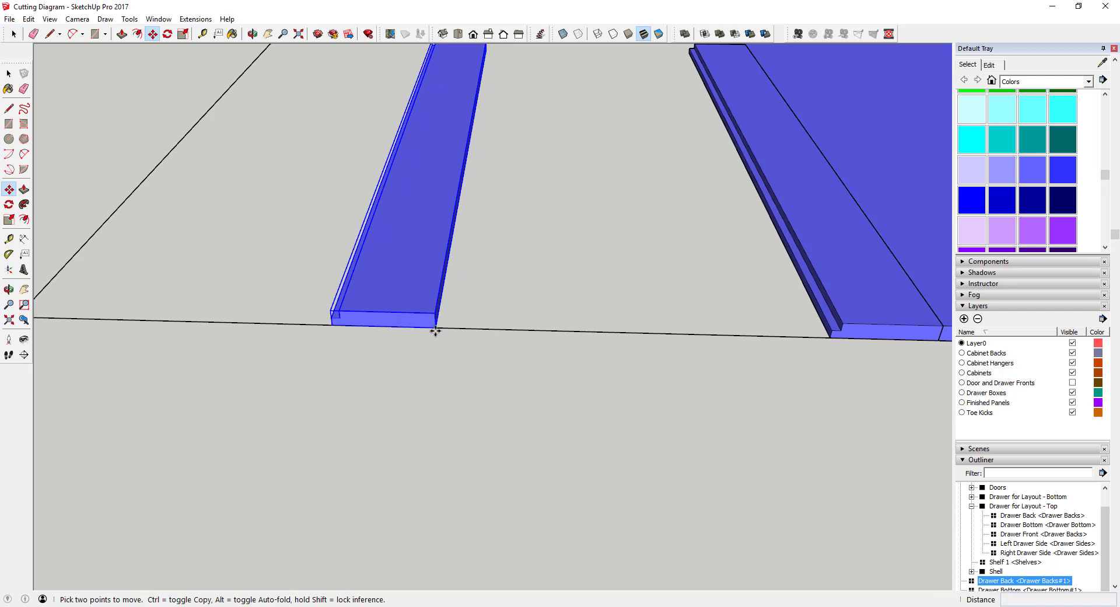
{"action": "left_click", "coordinate": [437, 328]}
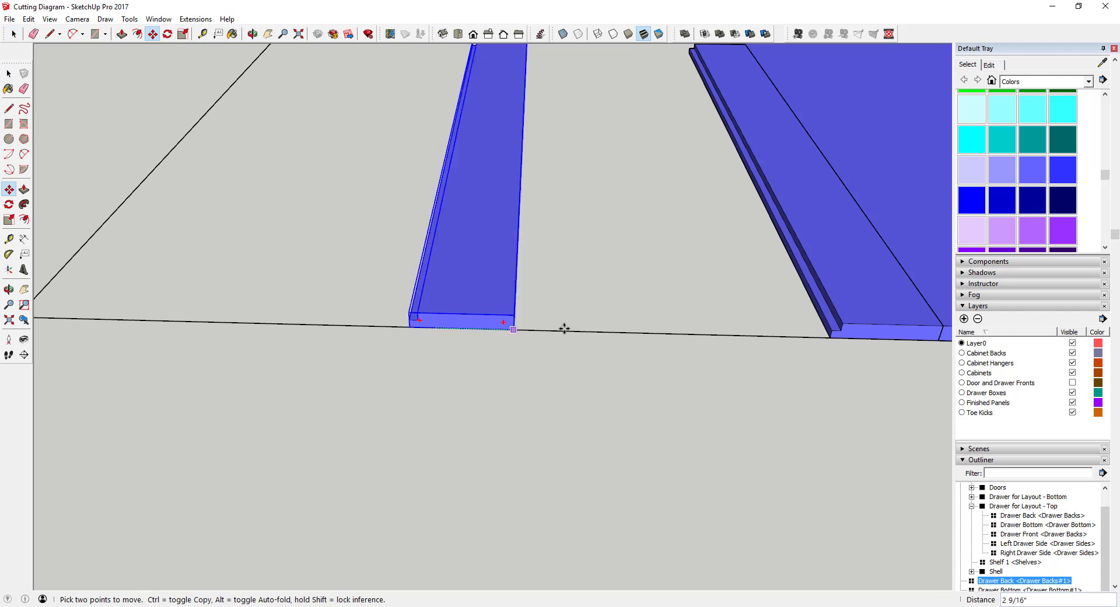
{"action": "left_click", "coordinate": [829, 339]}
{"action": "scroll", "coordinate": [535, 270], "scroll_direction": "down", "scroll_amount": 7}
{"action": "key", "text": "space"}
Rotate the blue left drawer side about its lower corner until it lies flat on the ground.
{"action": "left_click", "coordinate": [705, 318]}
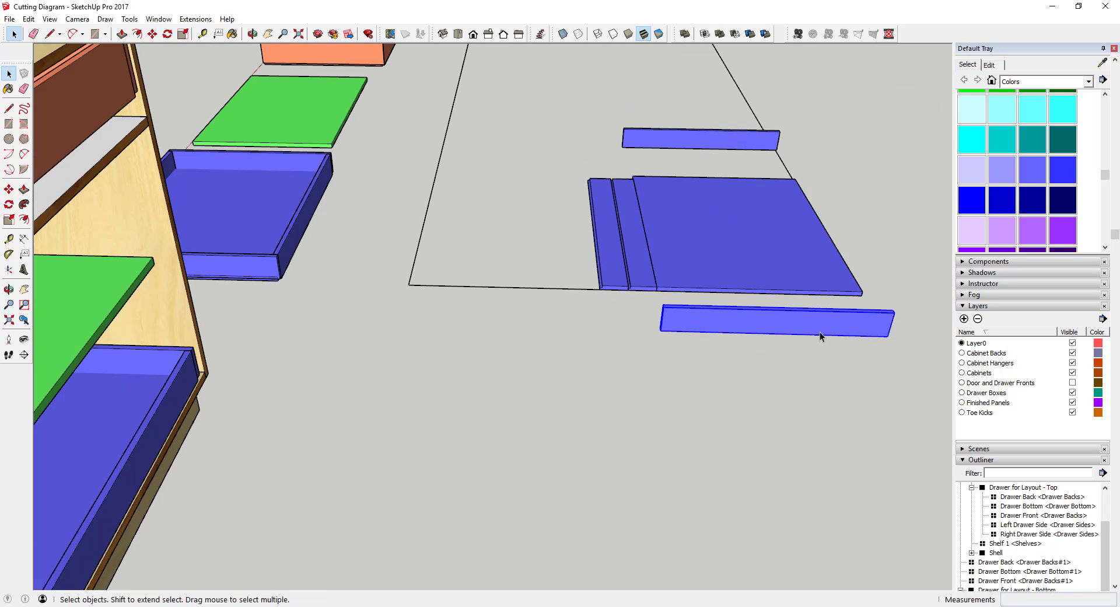
{"action": "middle_click_drag", "start_coordinate": [820, 333], "coordinate": [372, 247]}
{"action": "key", "text": "space"}
{"action": "scroll", "coordinate": [370, 299], "scroll_direction": "up", "scroll_amount": 3}
{"action": "key", "text": "q"}
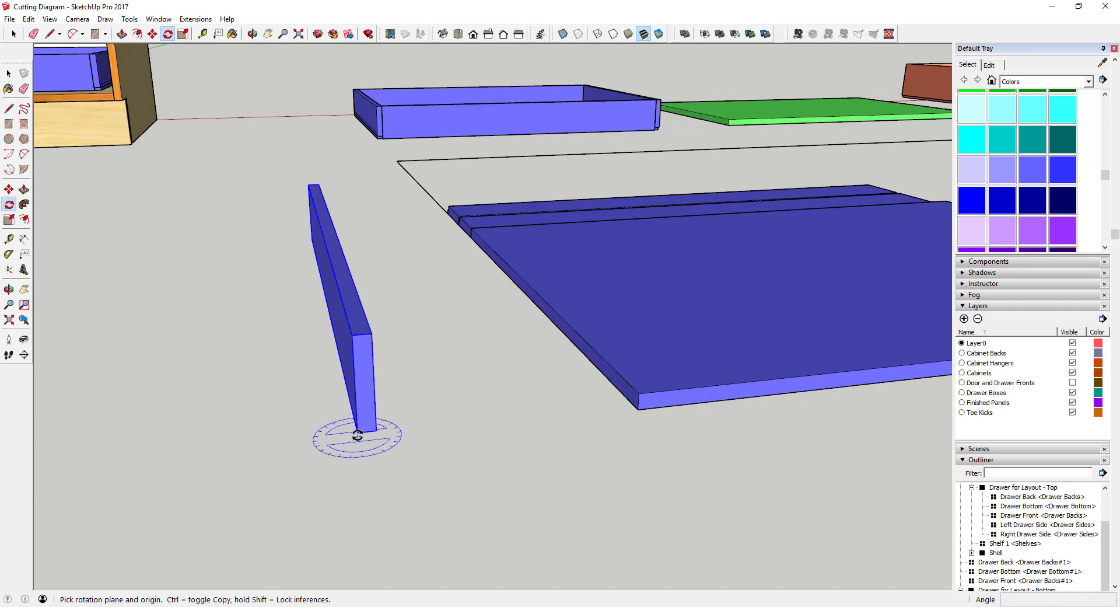
{"action": "left_click_drag", "start_coordinate": [352, 334], "coordinate": [353, 333]}
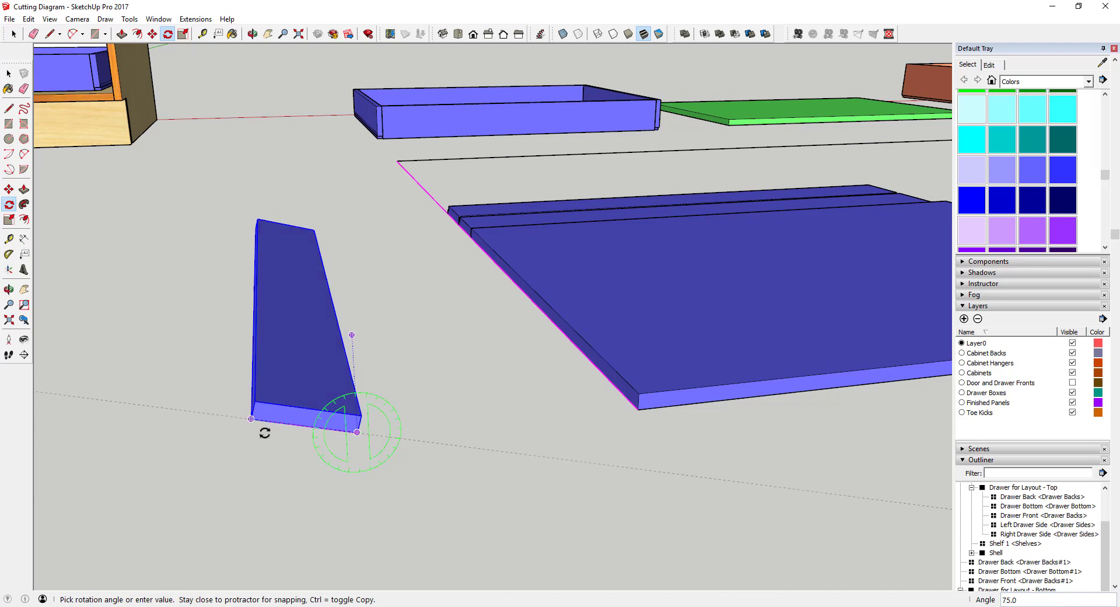
{"action": "left_click", "coordinate": [250, 445]}
Rotate the flat blue left side 90 degrees in plan so it runs parallel to the other flat strips.
{"action": "left_click", "coordinate": [356, 416]}
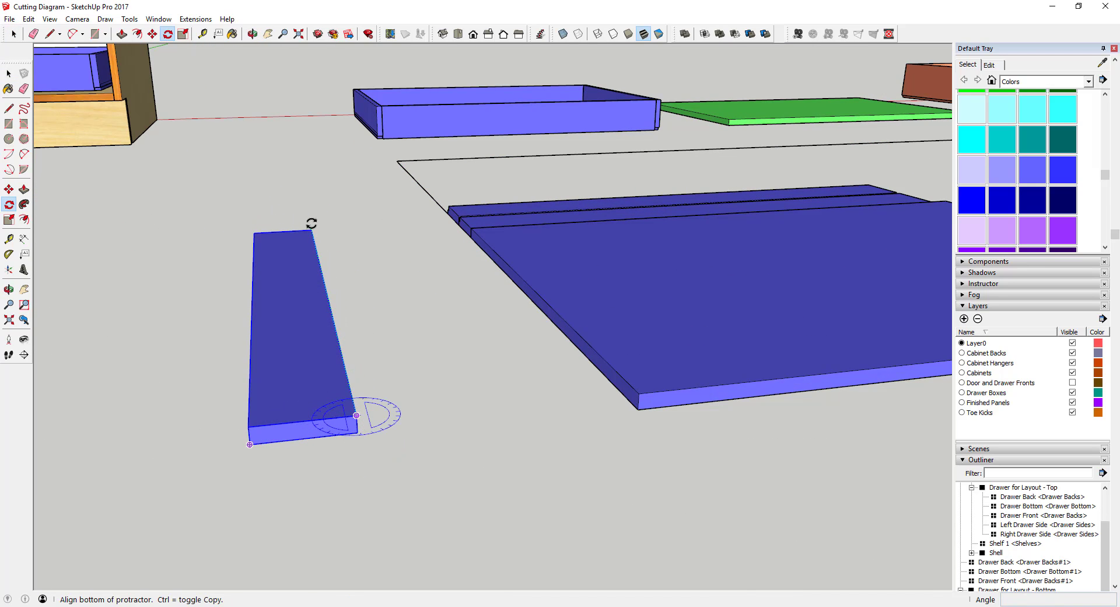
{"action": "left_click", "coordinate": [311, 228]}
{"action": "left_click", "coordinate": [698, 386]}
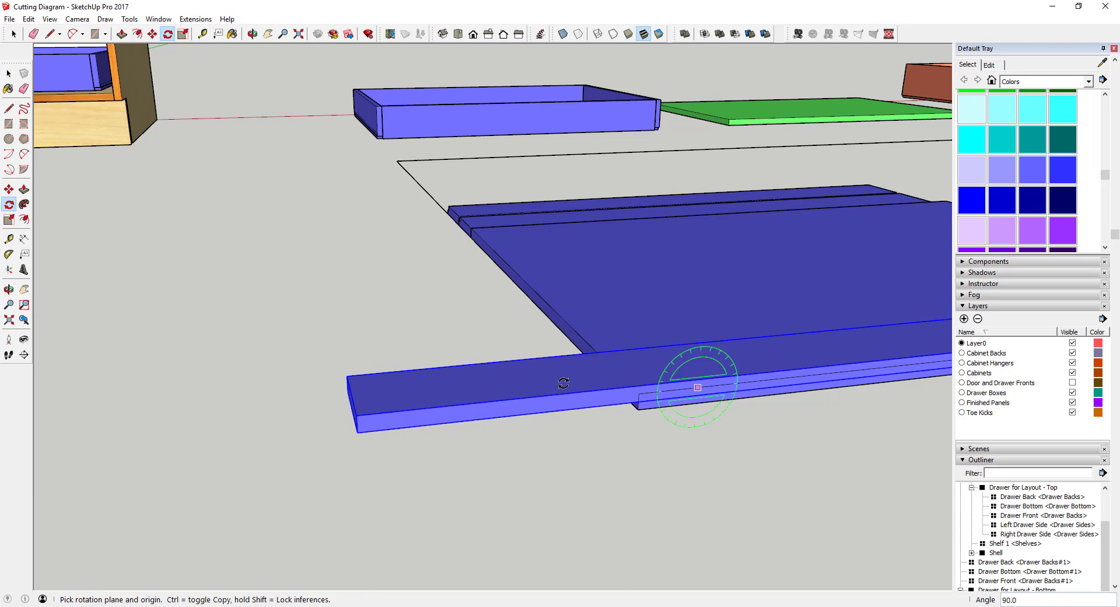
Move the flat blue left side by its lower corner onto the sheet edge against the drawer back panel.
{"action": "key", "text": "space"}
{"action": "middle_click_drag", "start_coordinate": [420, 358], "coordinate": [613, 342]}
{"action": "scroll", "coordinate": [530, 299], "scroll_direction": "down", "scroll_amount": 3}
{"action": "scroll", "coordinate": [834, 308], "scroll_direction": "up", "scroll_amount": 2}
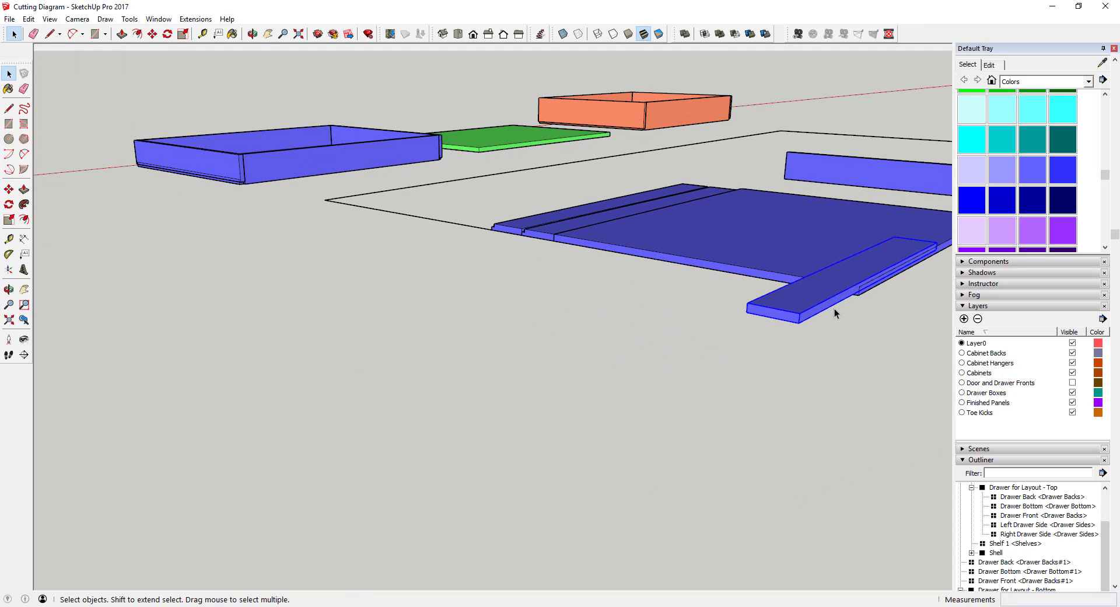
{"action": "key", "text": "m"}
{"action": "left_click", "coordinate": [795, 332]}
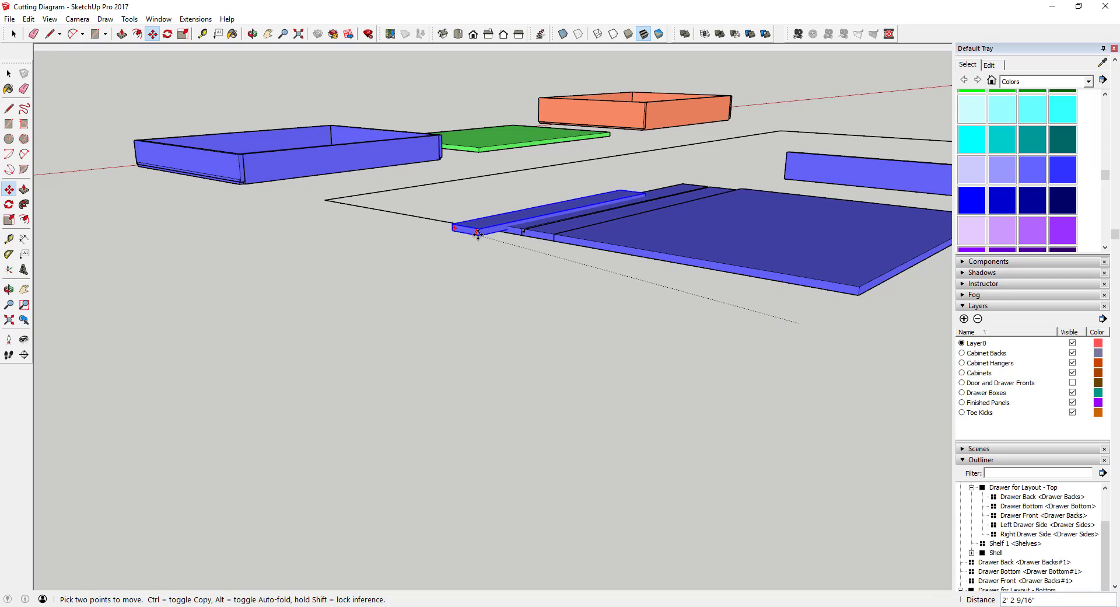
{"action": "scroll", "coordinate": [481, 226], "scroll_direction": "up", "scroll_amount": 1}
{"action": "scroll", "coordinate": [481, 226], "scroll_direction": "up", "scroll_amount": 1}
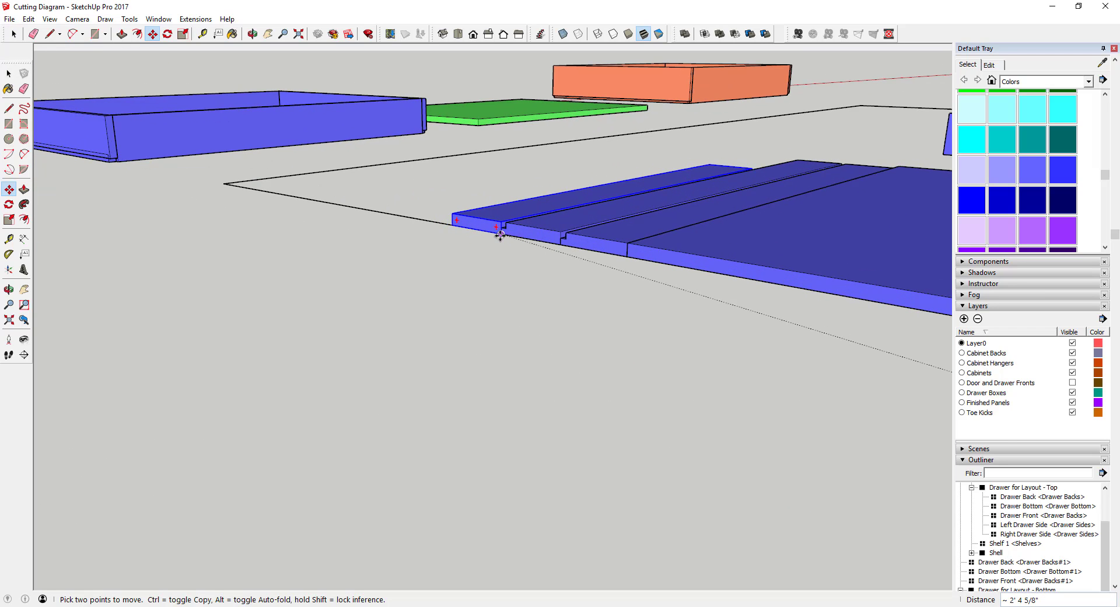
{"action": "left_click", "coordinate": [500, 234]}
{"action": "scroll", "coordinate": [500, 227], "scroll_direction": "up", "scroll_amount": 3}
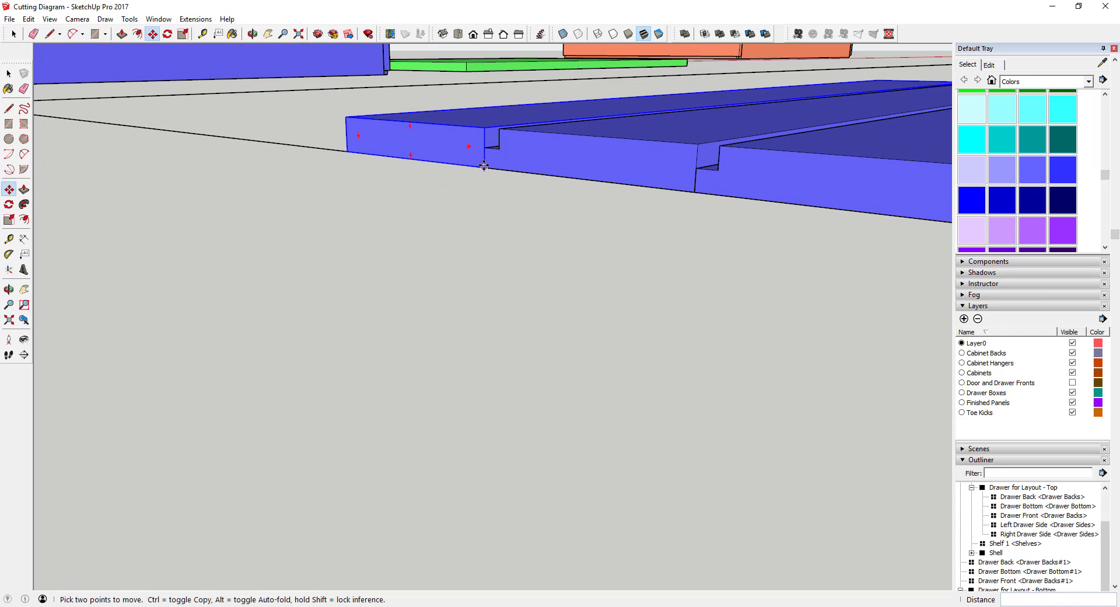
Rotate the standing blue right drawer side about its lower corner until it lies flat.
{"action": "scroll", "coordinate": [475, 168], "scroll_direction": "down", "scroll_amount": 5}
{"action": "scroll", "coordinate": [458, 163], "scroll_direction": "up", "scroll_amount": 2}
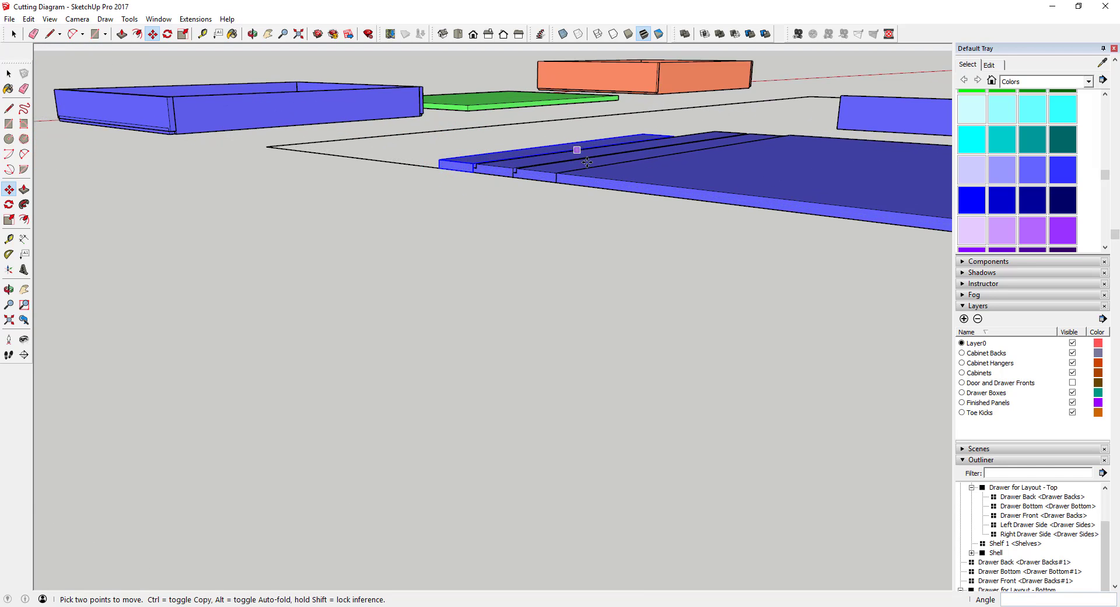
{"action": "scroll", "coordinate": [587, 161], "scroll_direction": "down", "scroll_amount": 3}
{"action": "middle_click_drag", "start_coordinate": [587, 161], "coordinate": [680, 256]}
{"action": "key", "text": "q"}
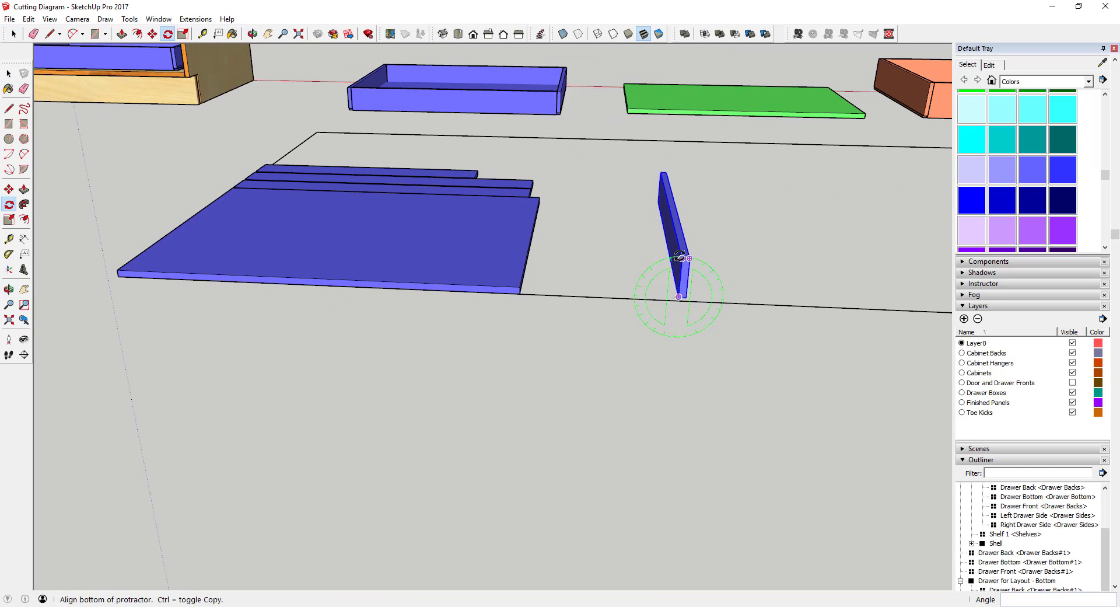
{"action": "left_click", "coordinate": [681, 258]}
{"action": "left_click", "coordinate": [618, 295]}
Turn the flat blue right side in plan so it runs parallel to the stacked blue strips.
{"action": "left_click", "coordinate": [640, 286]}
{"action": "left_click", "coordinate": [630, 193]}
{"action": "left_click", "coordinate": [327, 273]}
Move the flat blue right side by its corner against the outer edge of the blue left side strip.
{"action": "middle_click_drag", "start_coordinate": [326, 273], "coordinate": [738, 272]}
{"action": "key", "text": "m"}
{"action": "left_click", "coordinate": [730, 245]}
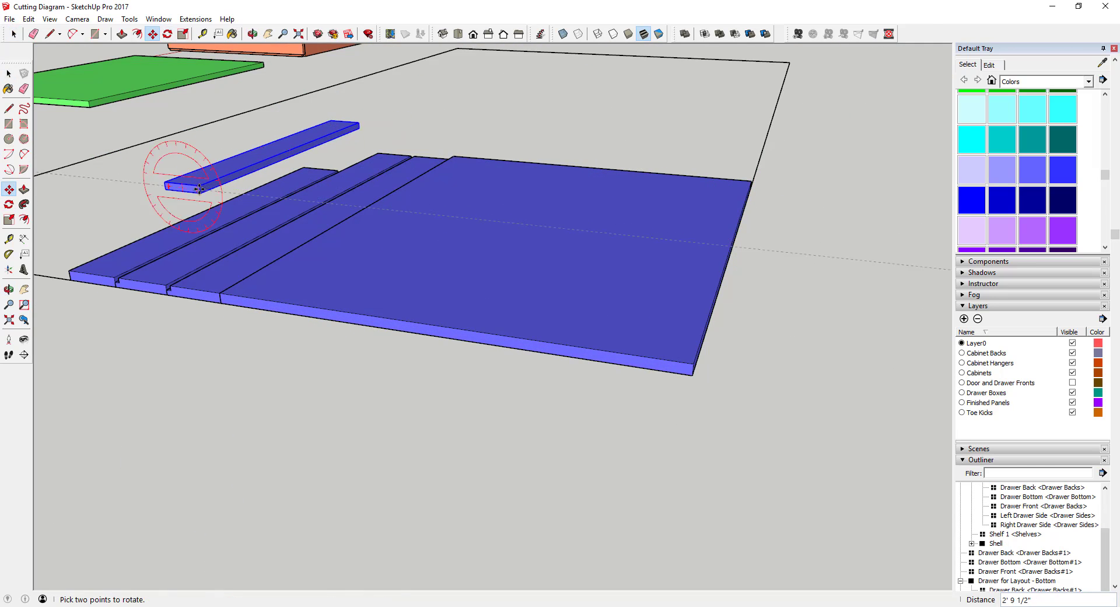
{"action": "left_click", "coordinate": [69, 272]}
{"action": "scroll", "coordinate": [69, 273], "scroll_direction": "down", "scroll_amount": 5}
{"action": "middle_click_drag", "start_coordinate": [327, 263], "coordinate": [245, 292]}
Copy the green shelf by its front corner onto the sheet, directly beside the blue drawer bottom.
{"action": "key", "text": "space"}
{"action": "left_click", "coordinate": [370, 162]}
{"action": "scroll", "coordinate": [364, 168], "scroll_direction": "up", "scroll_amount": 5}
{"action": "key", "text": "m"}
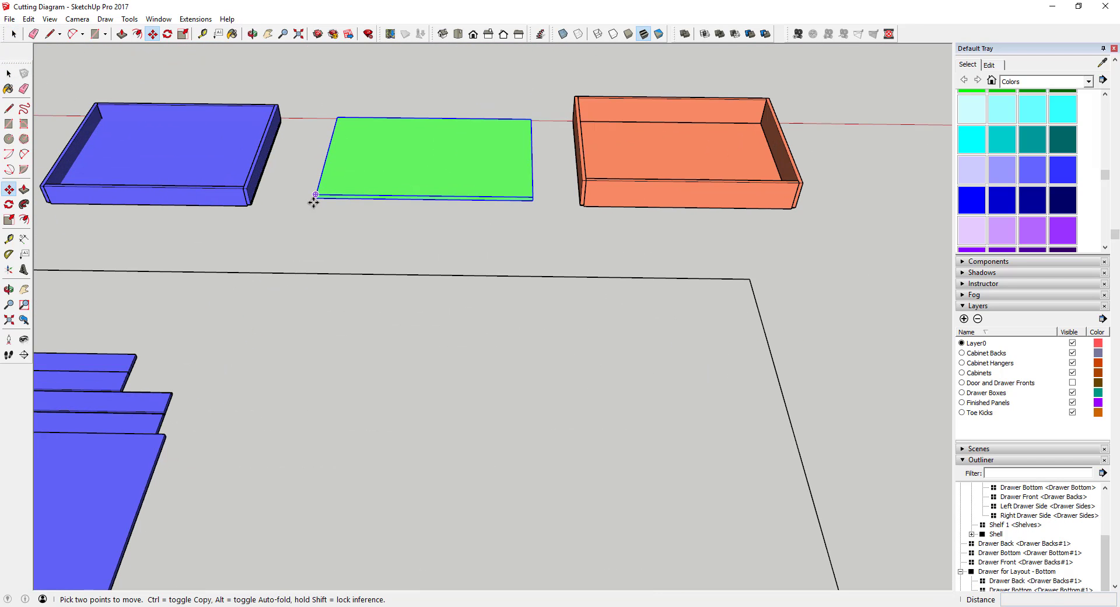
{"action": "left_click", "coordinate": [316, 195]}
{"action": "key", "text": "ctrl"}
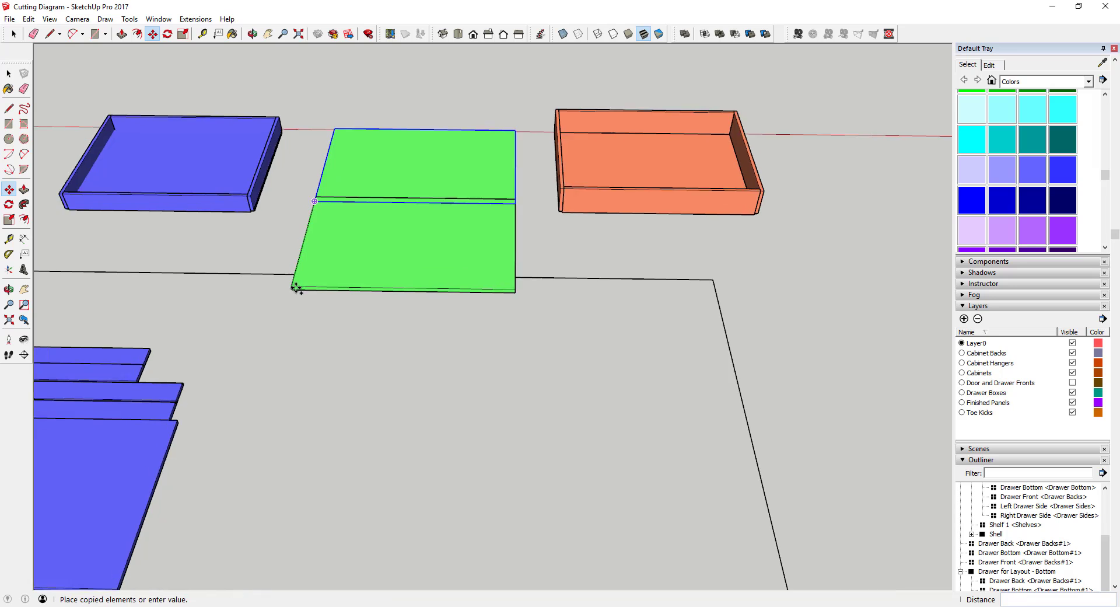
{"action": "scroll", "coordinate": [296, 290], "scroll_direction": "down", "scroll_amount": 3}
{"action": "left_click", "coordinate": [202, 447]}
{"action": "scroll", "coordinate": [202, 447], "scroll_direction": "up", "scroll_amount": 3}
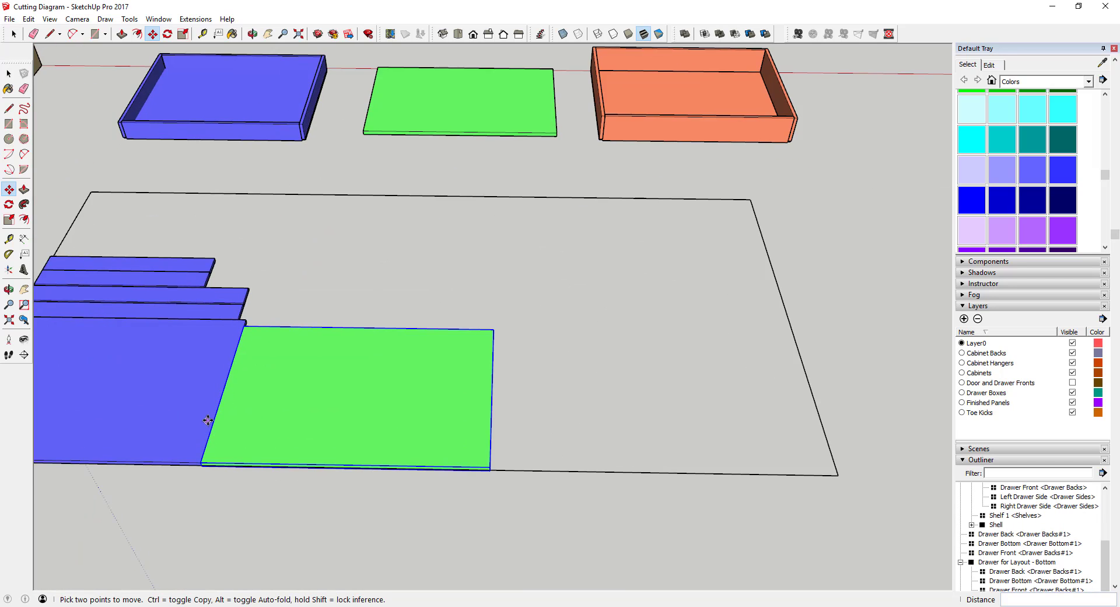
Move the shelf copy 1/8" by its lower corner to align with the lower edge of the blue drawer bottom.
{"action": "middle_click_drag", "start_coordinate": [203, 447], "coordinate": [420, 294]}
{"action": "scroll", "coordinate": [380, 307], "scroll_direction": "up", "scroll_amount": 4}
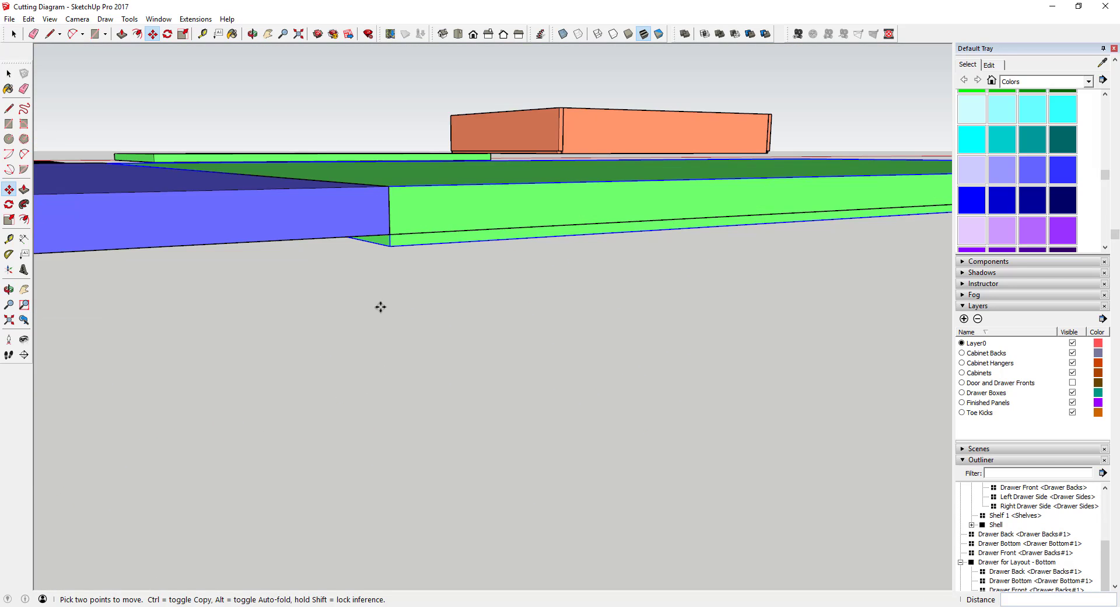
{"action": "left_click", "coordinate": [391, 240]}
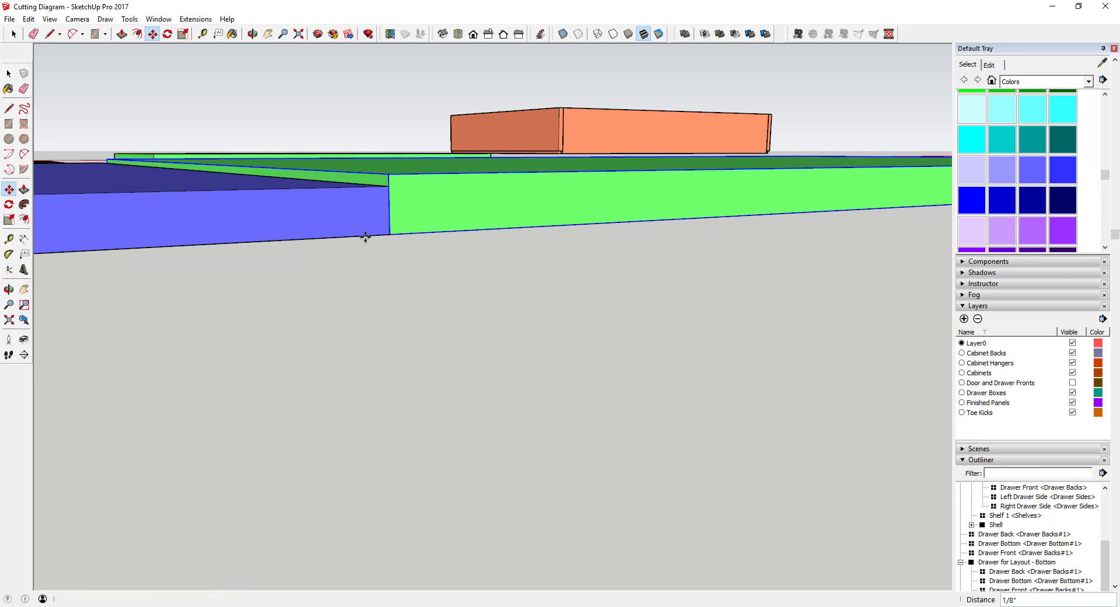
Copy the orange drawer by its lower front corner onto the sheet's front edge, to the right of the shelf copy.
{"action": "middle_click_drag", "start_coordinate": [365, 237], "coordinate": [414, 210]}
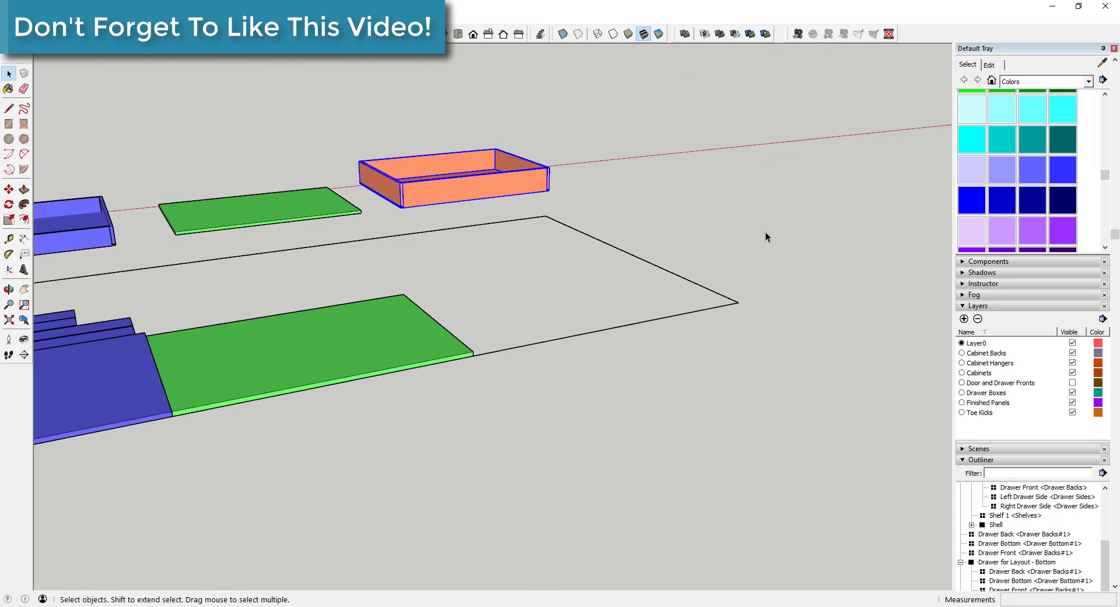
{"action": "middle_click_drag", "start_coordinate": [766, 236], "coordinate": [516, 192]}
{"action": "key", "text": "m"}
{"action": "left_click", "coordinate": [474, 173]}
{"action": "key", "text": "ctrl"}
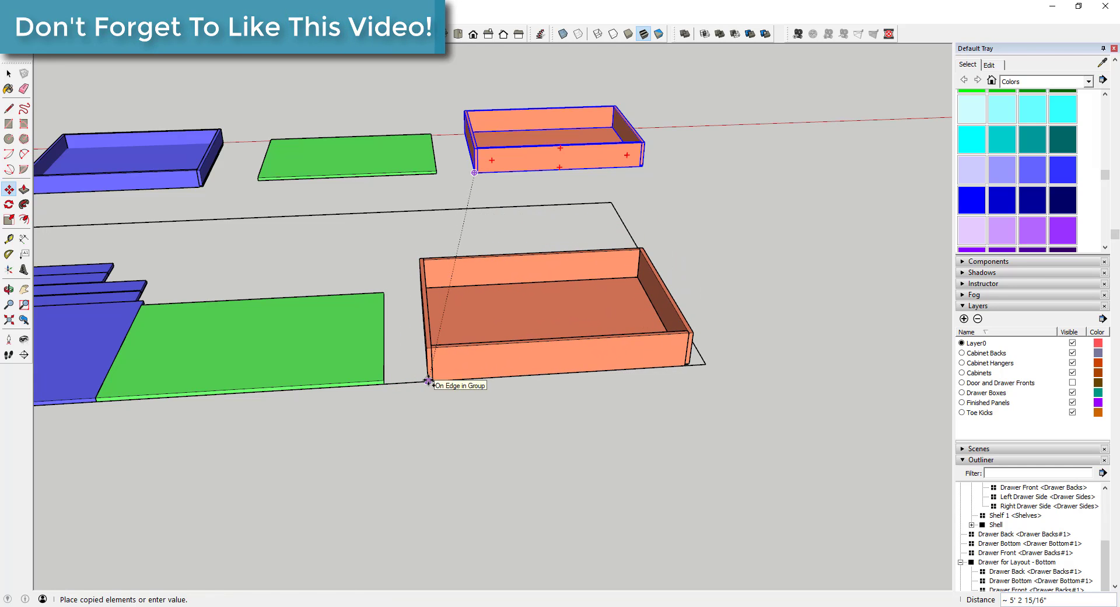
{"action": "left_click", "coordinate": [426, 383]}
{"action": "key", "text": "space"}
Explode the orange drawer copy on the sheet into its separate panels.
{"action": "middle_click_drag", "start_coordinate": [637, 358], "coordinate": [636, 303]}
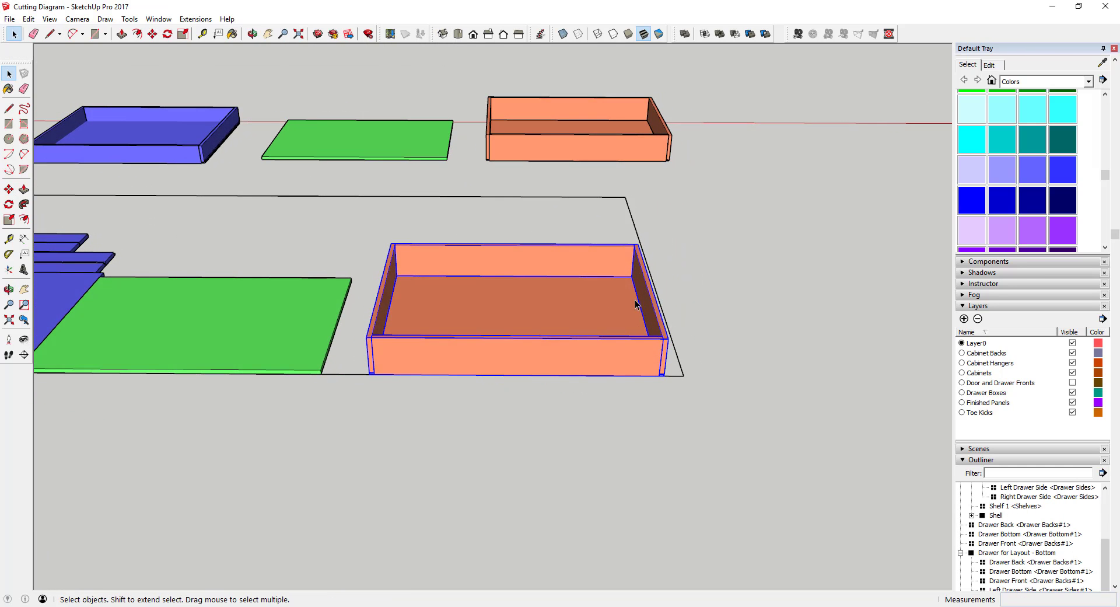
{"action": "right_click", "coordinate": [580, 312]}
{"action": "left_click", "coordinate": [613, 82]}
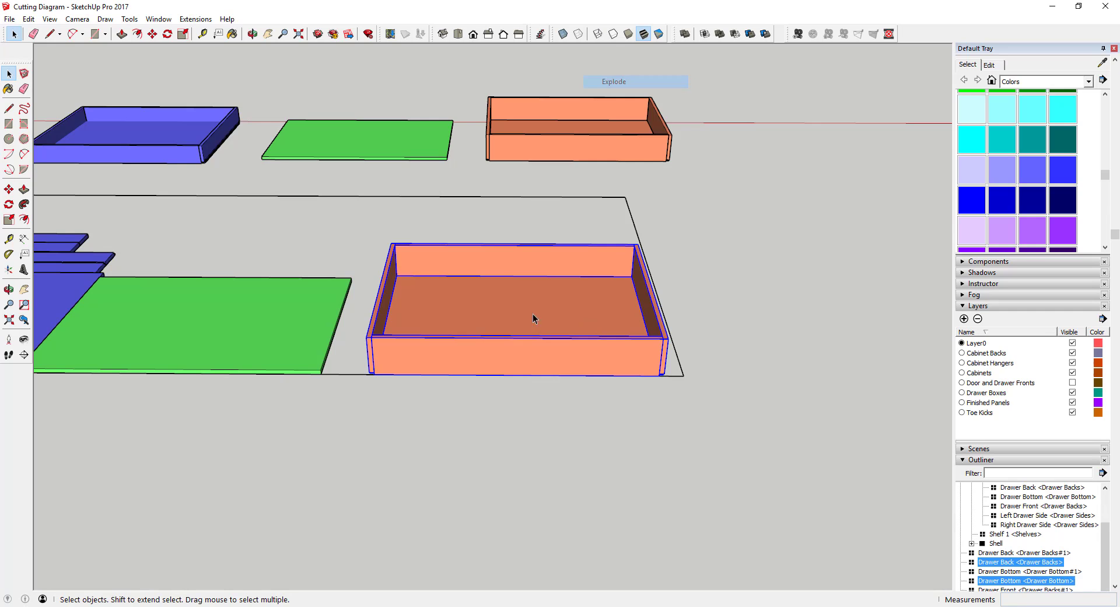
Move the orange right side and back panels outward, away from the orange drawer bottom.
{"action": "left_click", "coordinate": [651, 308]}
{"action": "key", "text": "m"}
{"action": "left_click", "coordinate": [651, 308]}
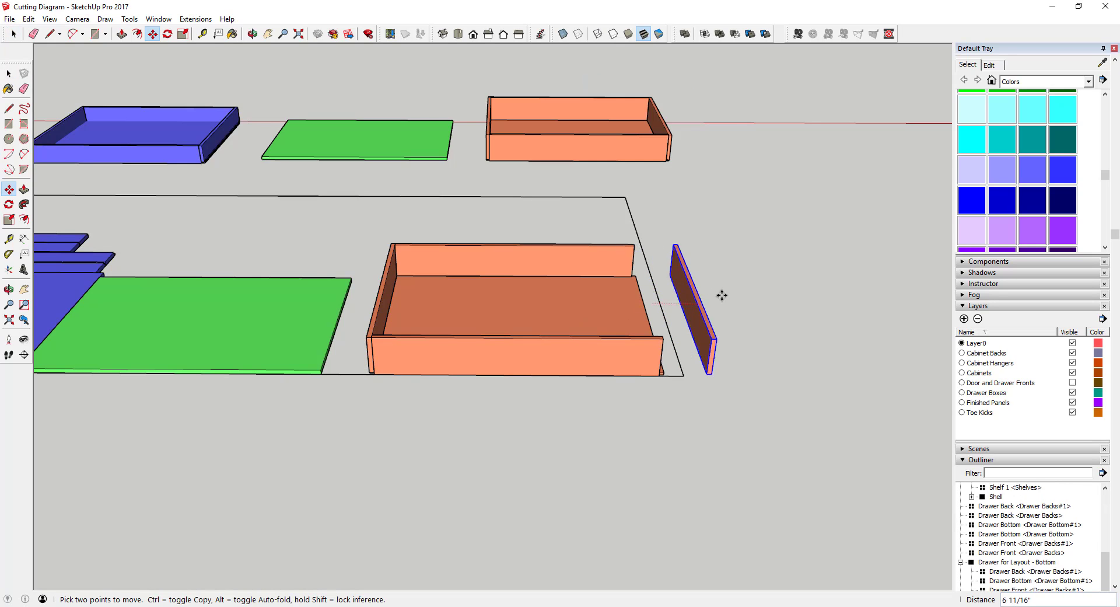
{"action": "left_click", "coordinate": [724, 307]}
{"action": "key", "text": "m"}
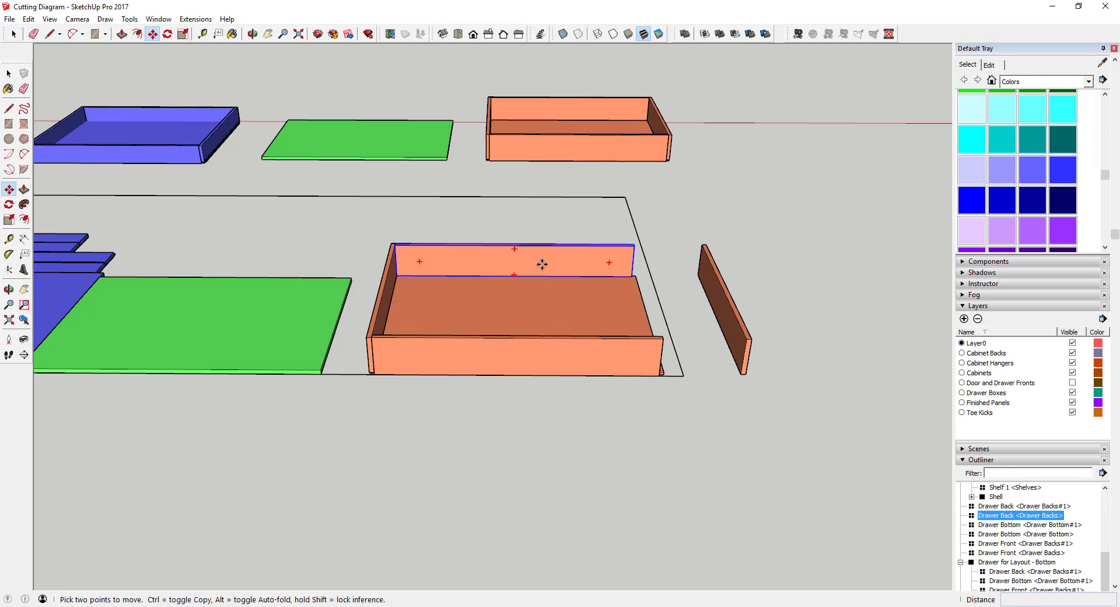
{"action": "left_click", "coordinate": [541, 265]}
{"action": "left_click", "coordinate": [544, 233]}
Move the orange left side outward and the front panel about 8 13/16" forward, clear of the drawer bottom.
{"action": "key", "text": "space"}
{"action": "left_click", "coordinate": [376, 309]}
{"action": "key", "text": "m"}
{"action": "left_click_drag", "start_coordinate": [377, 309], "coordinate": [276, 310]}
{"action": "key", "text": "space"}
{"action": "left_click", "coordinate": [434, 362]}
{"action": "key", "text": "m"}
{"action": "left_click_drag", "start_coordinate": [443, 363], "coordinate": [447, 412]}
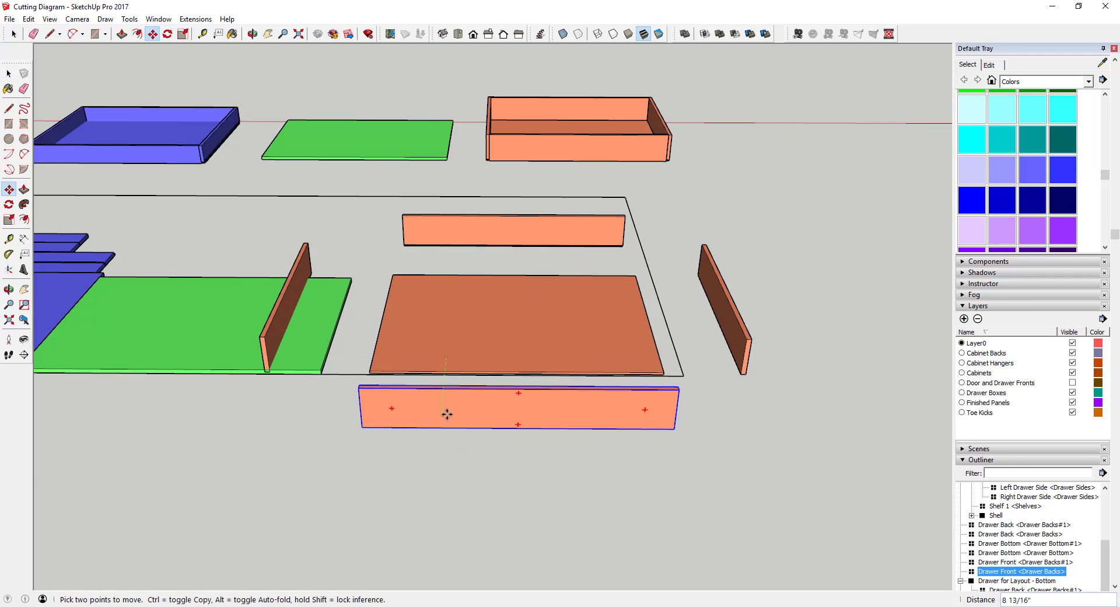
Move the orange drawer bottom by its corner to the area directly behind the green shelf on the sheet.
{"action": "middle_click_drag", "start_coordinate": [572, 303], "coordinate": [428, 352]}
{"action": "key", "text": "space"}
{"action": "left_click", "coordinate": [420, 350]}
{"action": "key", "text": "m"}
{"action": "left_click_drag", "start_coordinate": [312, 390], "coordinate": [379, 212]}
{"action": "middle_click_drag", "start_coordinate": [339, 192], "coordinate": [514, 379]}
Open the orange drawer bottom for editing and Push/Pull its top face to thicken the panel.
{"action": "scroll", "coordinate": [779, 320], "scroll_direction": "up", "scroll_amount": 5}
{"action": "key", "text": "space"}
{"action": "double_click", "coordinate": [514, 378]}
{"action": "key", "text": "p"}
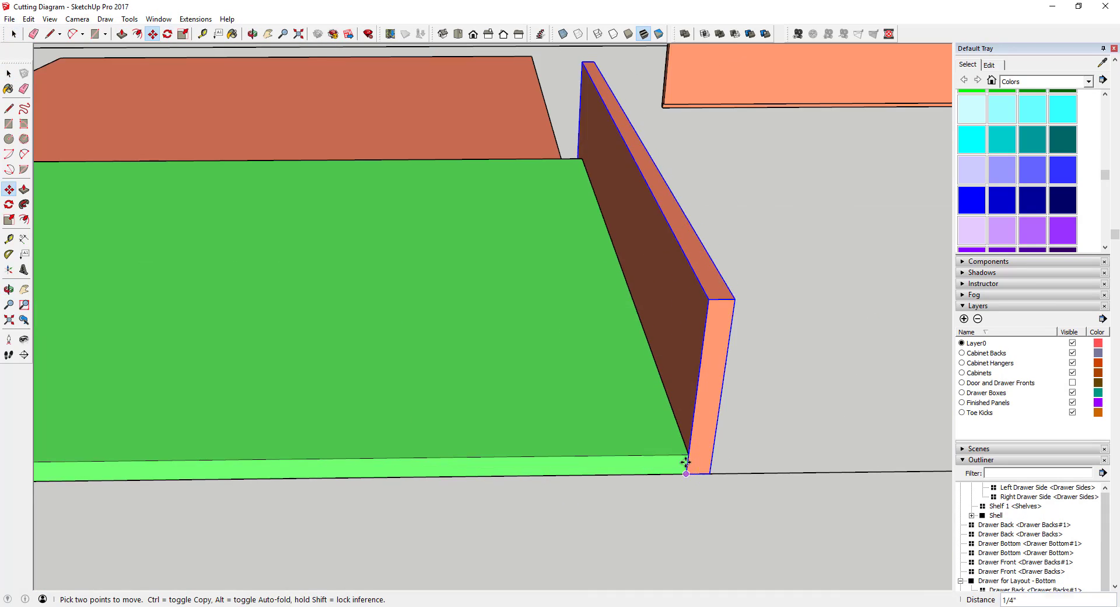
Rotate the orange left side and front panels flat, with their short ends facing the sheet's front edge.
{"action": "middle_click_drag", "start_coordinate": [641, 443], "coordinate": [685, 401]}
{"action": "key", "text": "q"}
{"action": "key", "text": "space"}
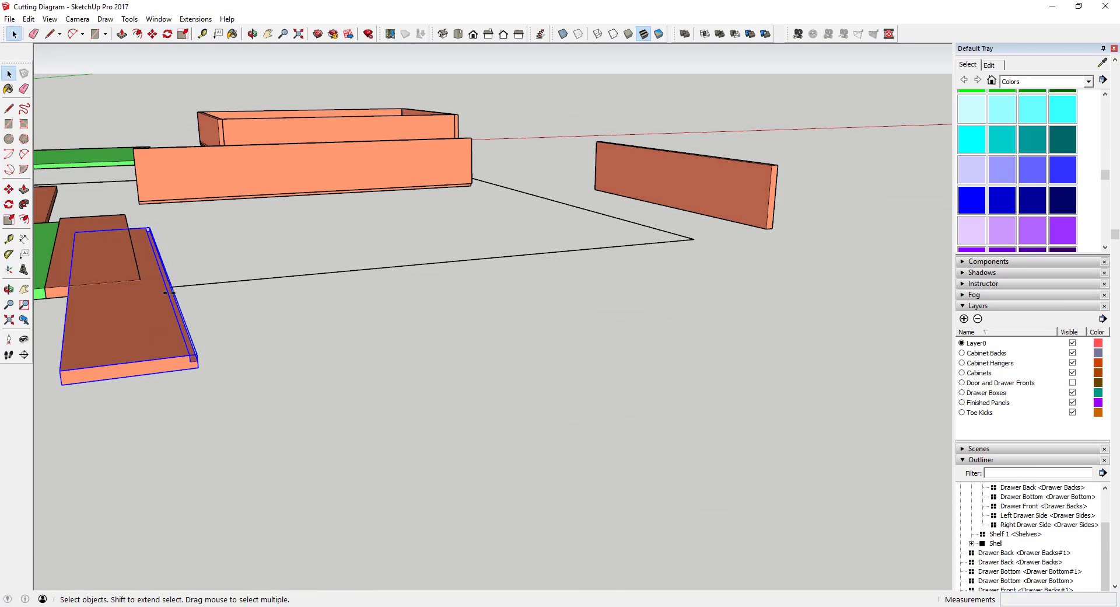
Lay the orange back and right side panels flat and line up the strips side by side along the sheet's front edge.
{"action": "key", "text": "m"}
{"action": "key", "text": "q"}
{"action": "left_click", "coordinate": [426, 175]}
{"action": "key", "text": "m"}
{"action": "middle_click_drag", "start_coordinate": [425, 175], "coordinate": [365, 309]}
{"action": "left_click", "coordinate": [364, 309]}
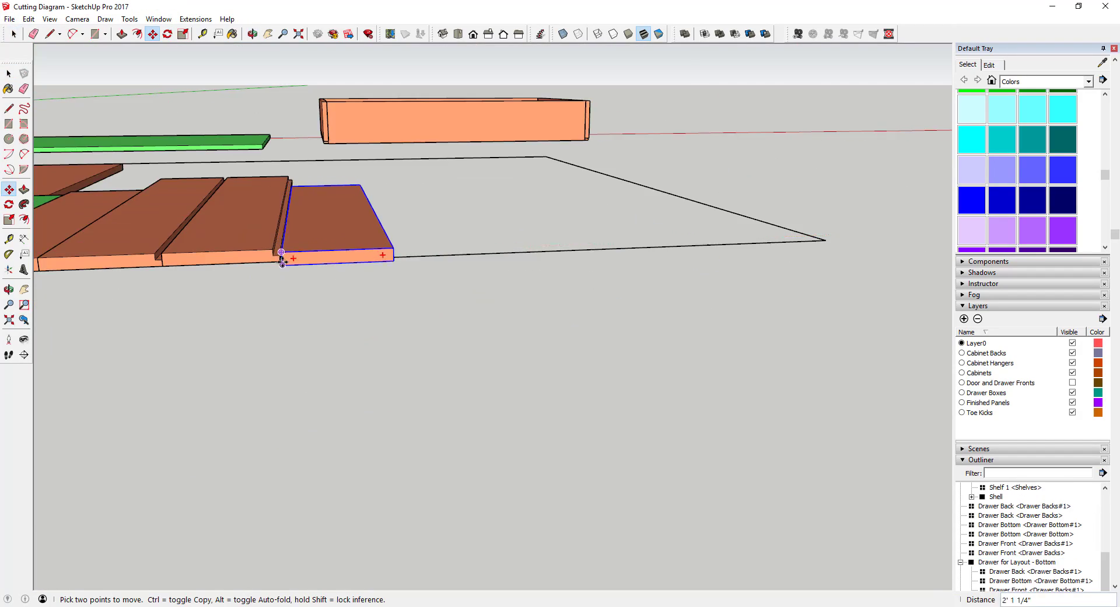
Rotate the flat orange strips and stack them behind the orange drawer bottom, with the bottom placed beside the green shelf.
{"action": "key", "text": "q"}
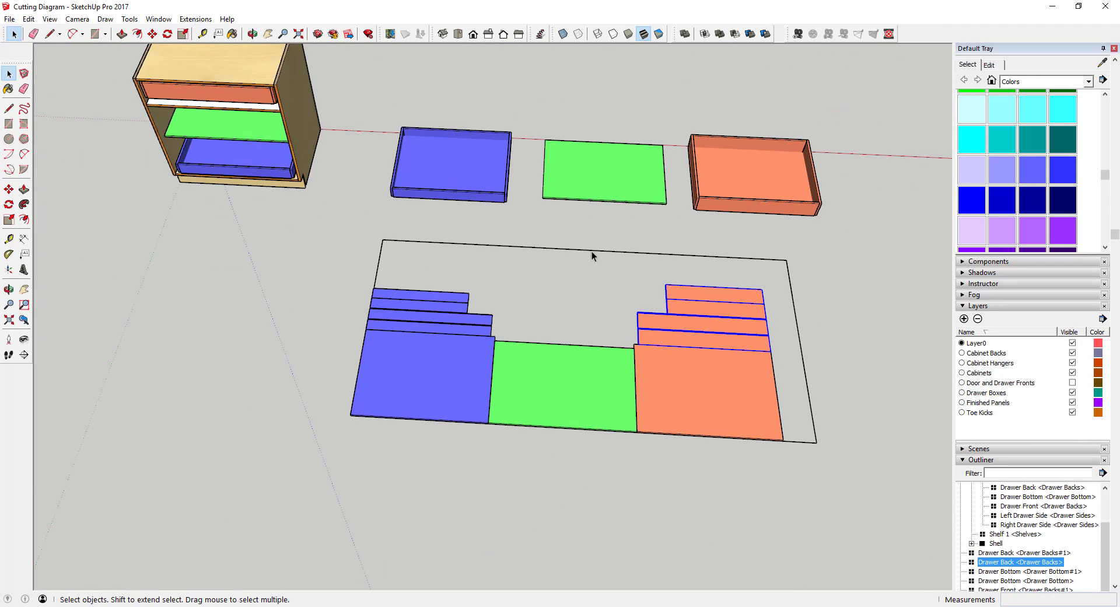
Examine the finished panel arrangement within the sheet outline alongside the original drawers, shelf and cabinet.
{"action": "scroll", "coordinate": [555, 301], "scroll_direction": "down", "scroll_amount": 3}
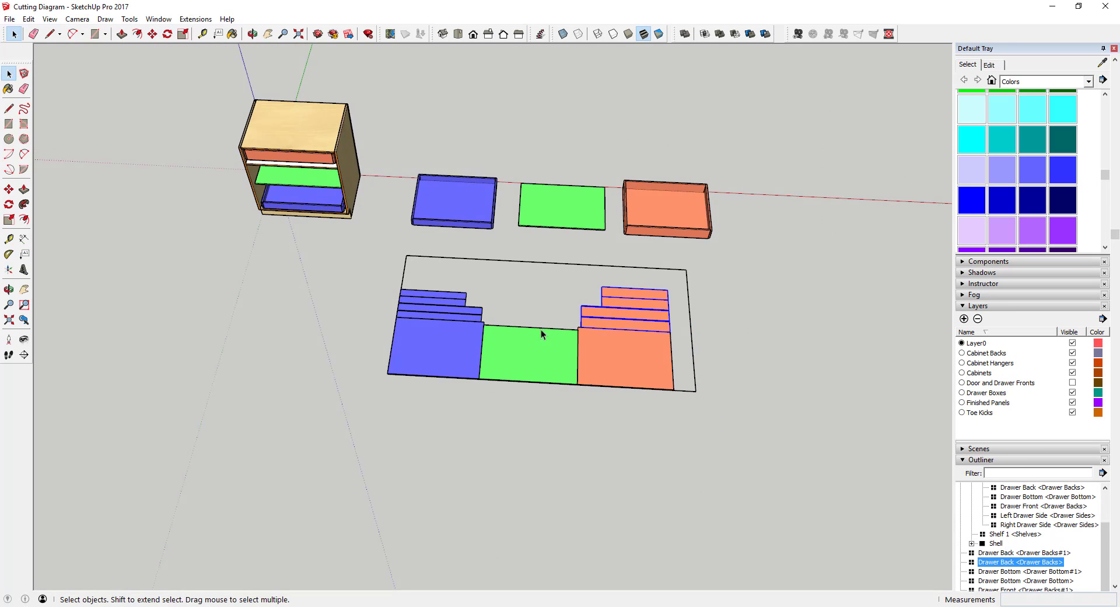
{"action": "scroll", "coordinate": [572, 335], "scroll_direction": "up", "scroll_amount": 4}
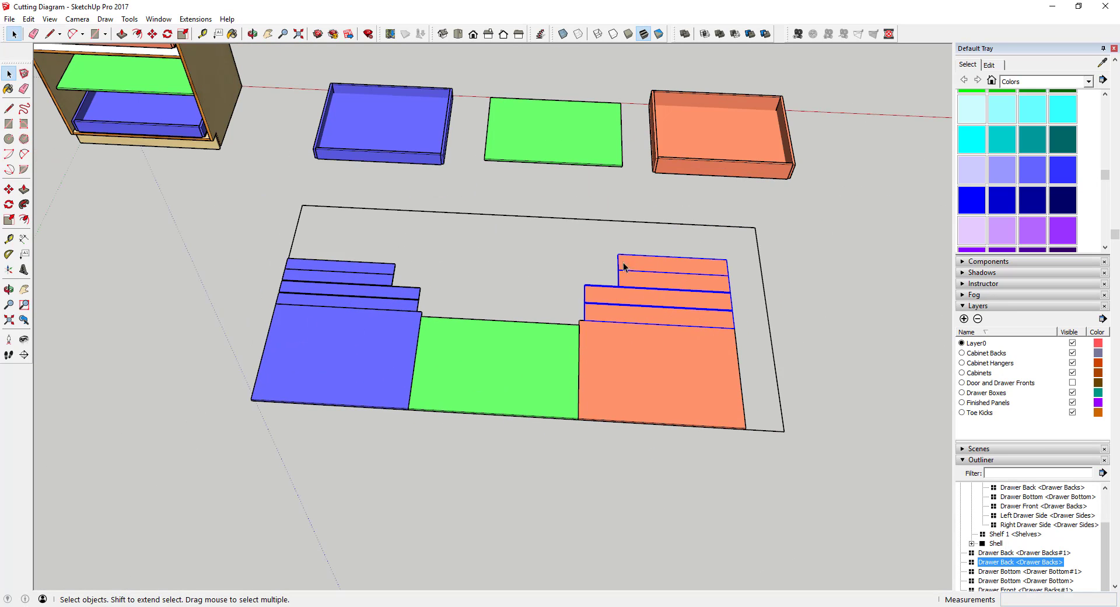
{"action": "scroll", "coordinate": [765, 322], "scroll_direction": "down", "scroll_amount": 2}
{"action": "scroll", "coordinate": [720, 327], "scroll_direction": "up", "scroll_amount": 2}
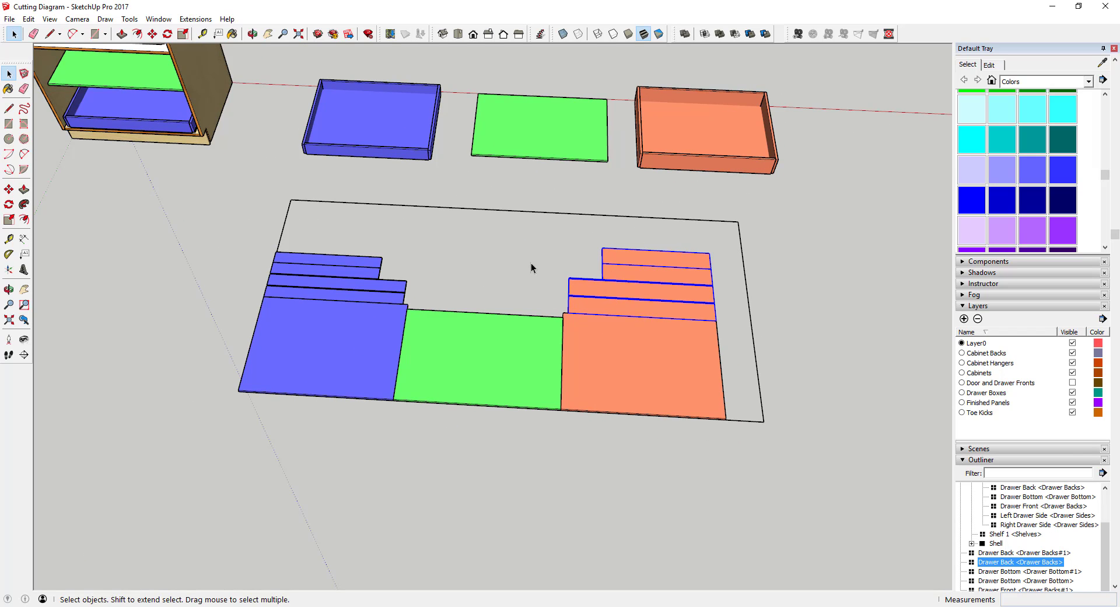
{"action": "scroll", "coordinate": [552, 267], "scroll_direction": "down", "scroll_amount": 3}
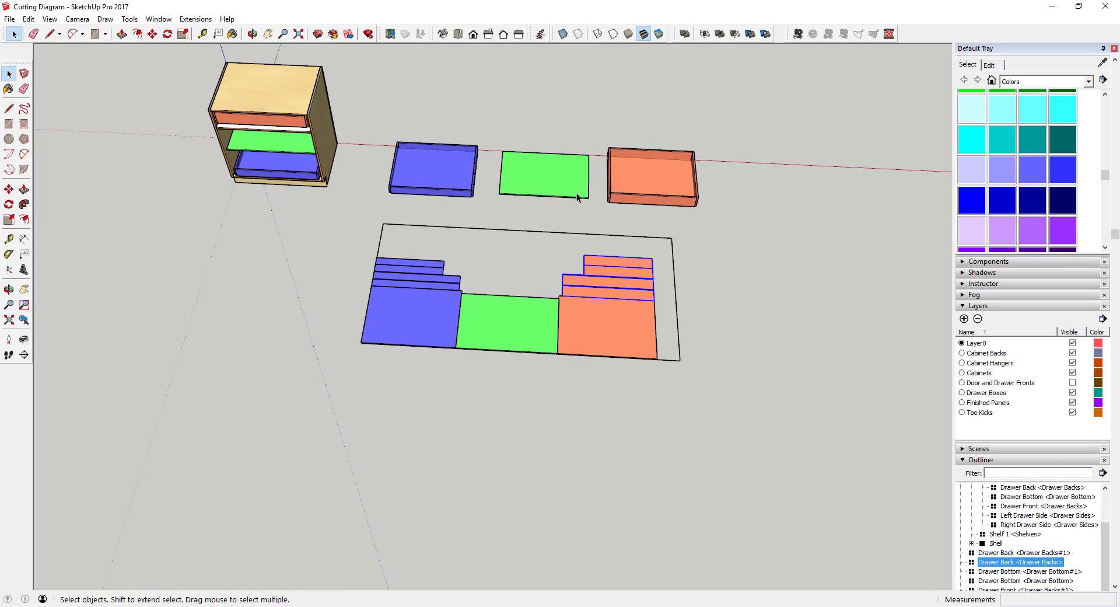
{"action": "scroll", "coordinate": [547, 213], "scroll_direction": "up", "scroll_amount": 2}
{"action": "scroll", "coordinate": [446, 286], "scroll_direction": "down", "scroll_amount": 4}
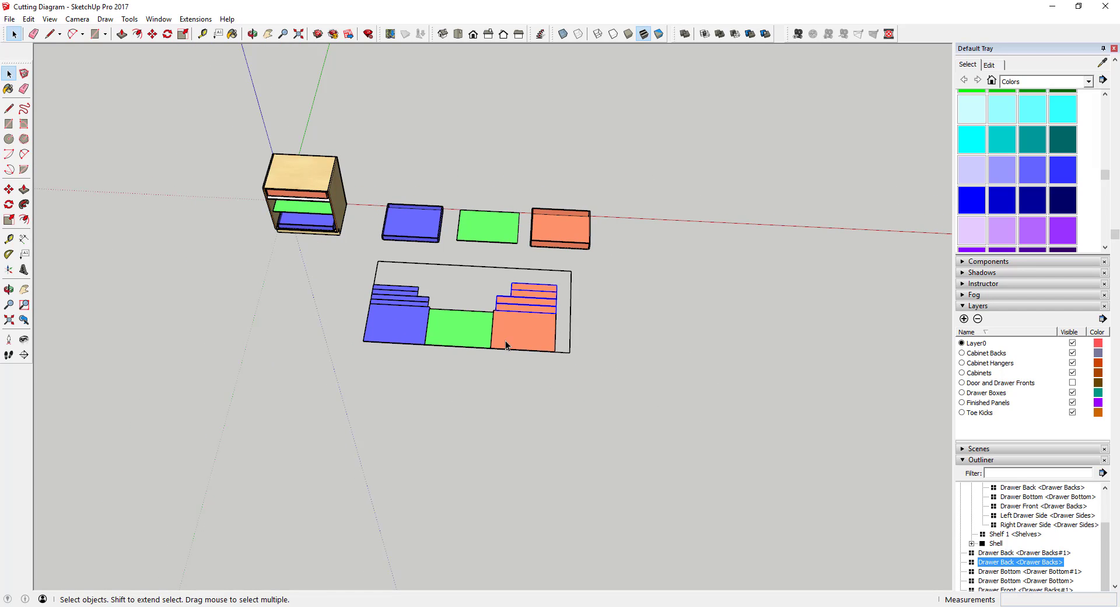
Copy the separate drawers, shelf and sheet outline with all its flat panels along the red axis, beside the originals.
{"action": "scroll", "coordinate": [506, 327], "scroll_direction": "down", "scroll_amount": 2}
{"action": "scroll", "coordinate": [485, 313], "scroll_direction": "up", "scroll_amount": 5}
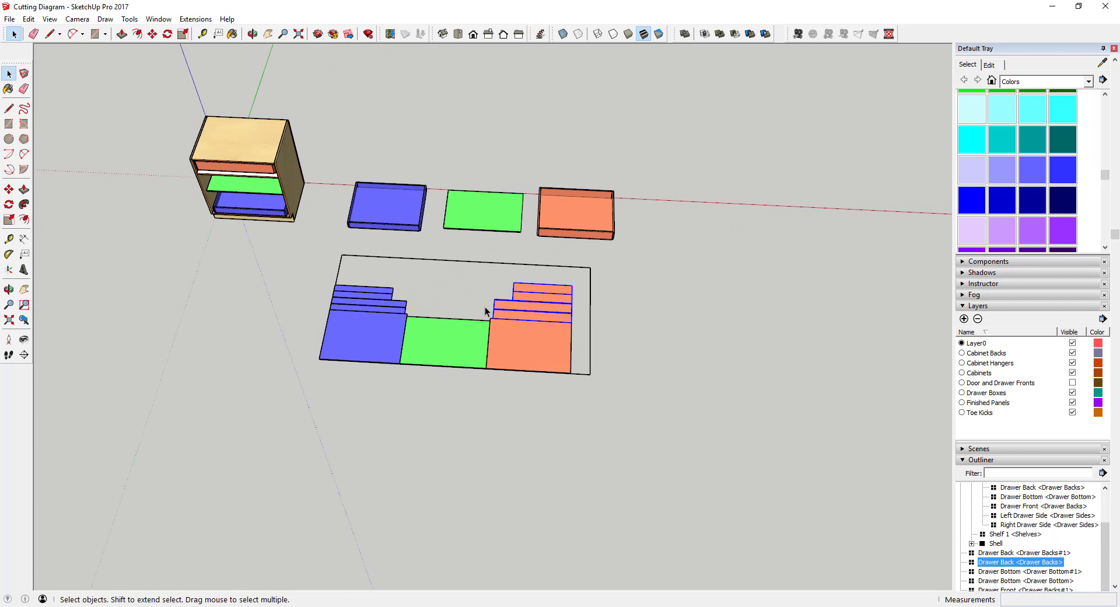
{"action": "middle_click_drag", "start_coordinate": [375, 307], "coordinate": [383, 305]}
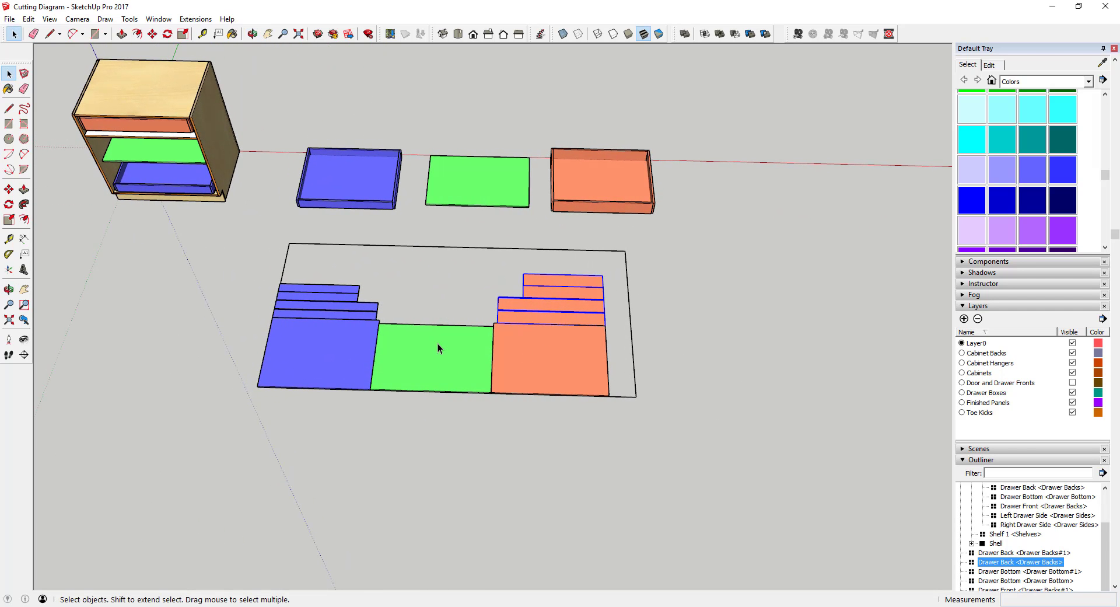
{"action": "scroll", "coordinate": [466, 297], "scroll_direction": "down", "scroll_amount": 2}
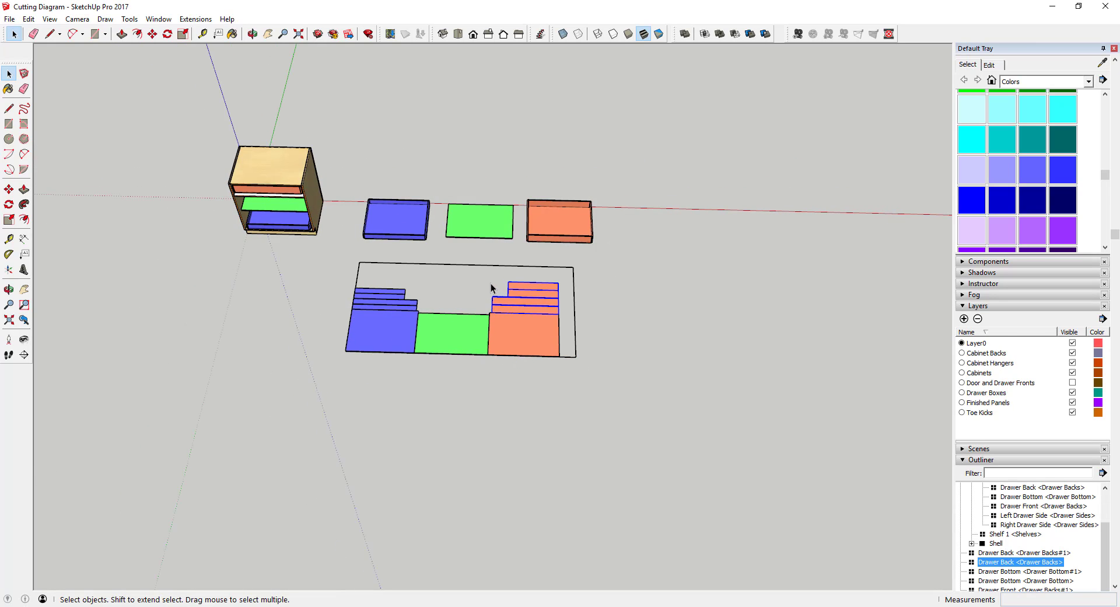
{"action": "left_click_drag", "start_coordinate": [341, 153], "coordinate": [695, 409]}
{"action": "key", "text": "m"}
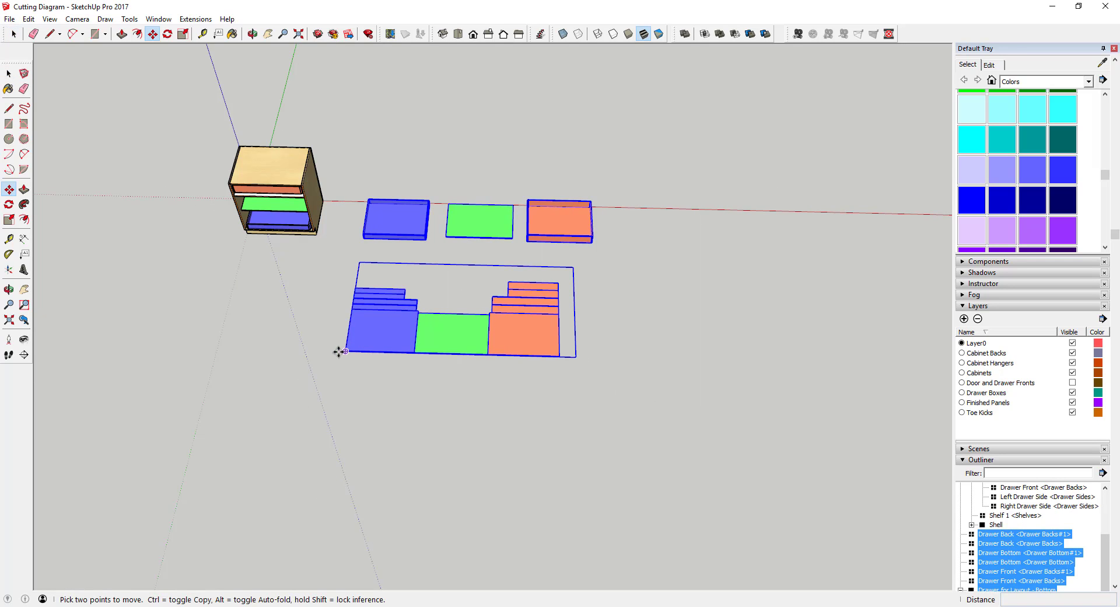
{"action": "left_click", "coordinate": [345, 351]}
{"action": "key", "text": "ctrl"}
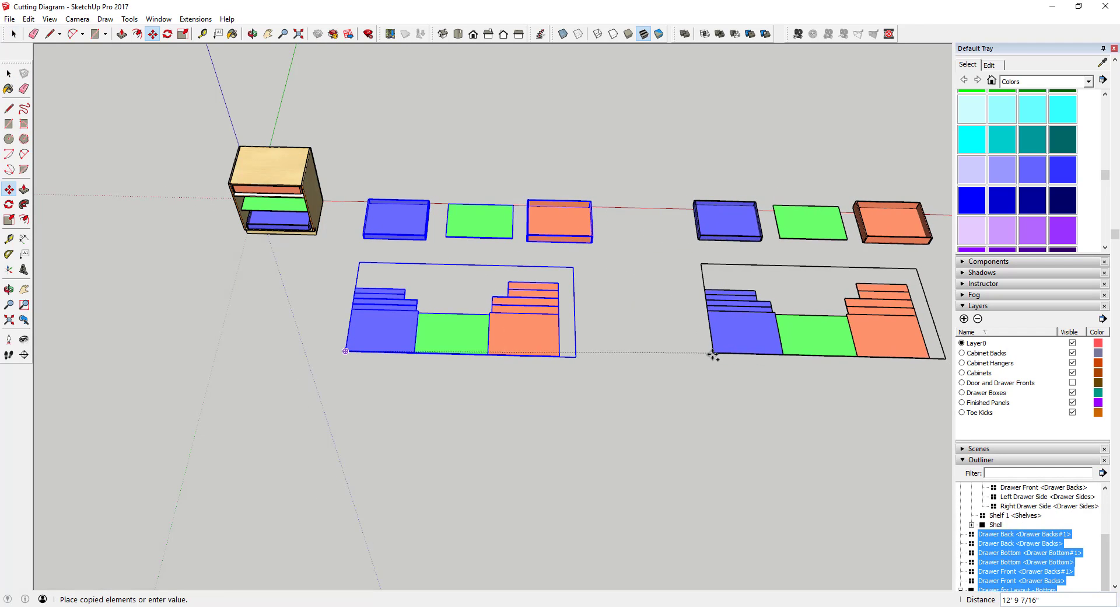
{"action": "left_click", "coordinate": [679, 359]}
{"action": "key", "text": "space"}
In the copied layout, move the four blue strips off the blue drawer bottom to the empty area behind the green shelf.
{"action": "scroll", "coordinate": [267, 211], "scroll_direction": "down", "scroll_amount": 3}
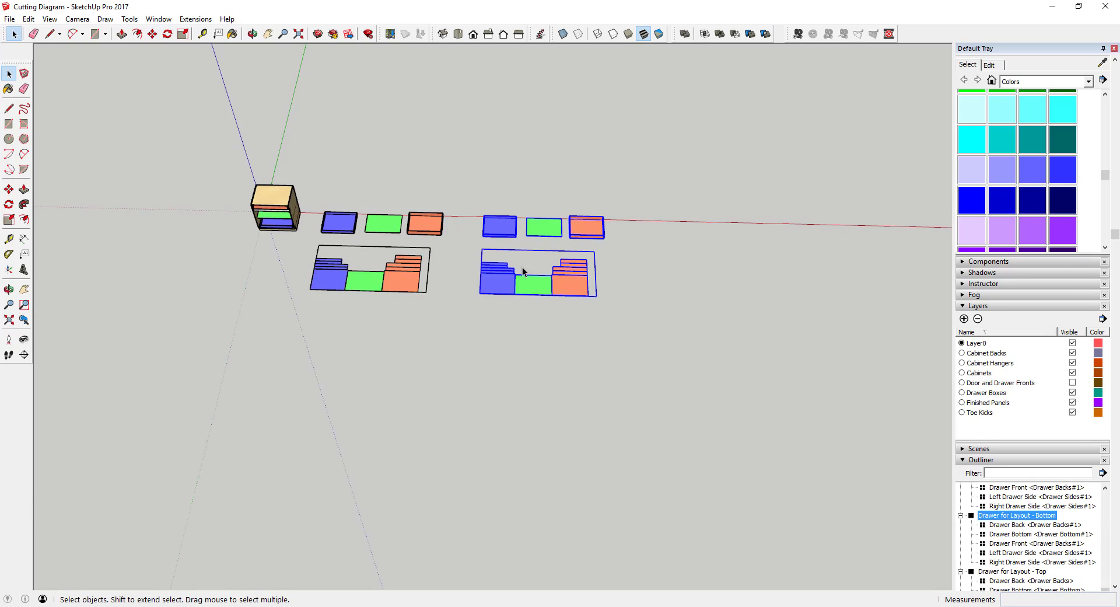
{"action": "scroll", "coordinate": [424, 182], "scroll_direction": "up", "scroll_amount": 5}
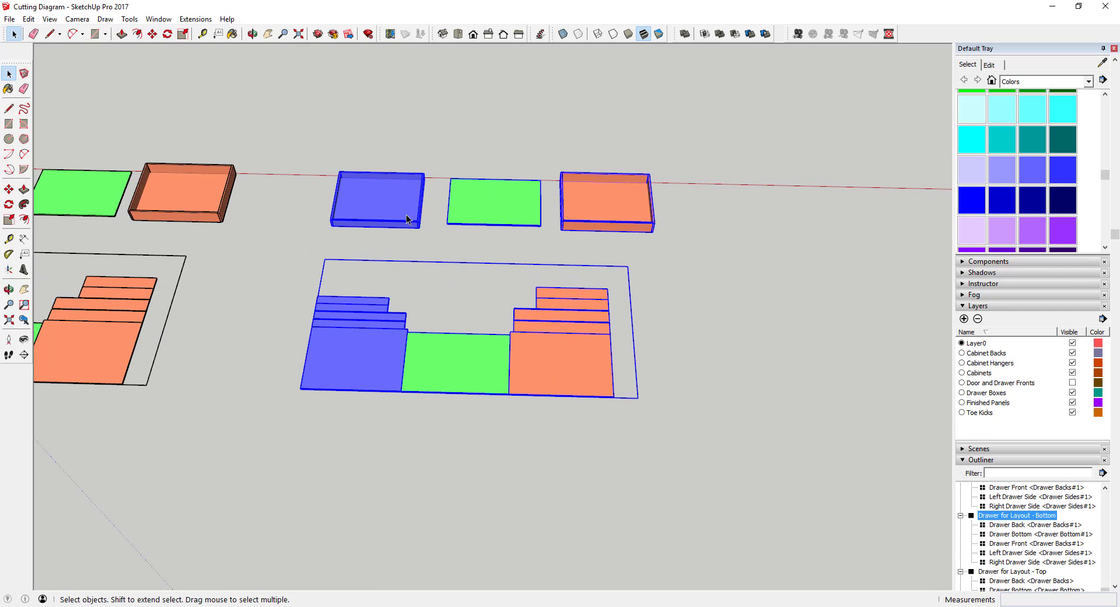
{"action": "scroll", "coordinate": [397, 330], "scroll_direction": "up", "scroll_amount": 2}
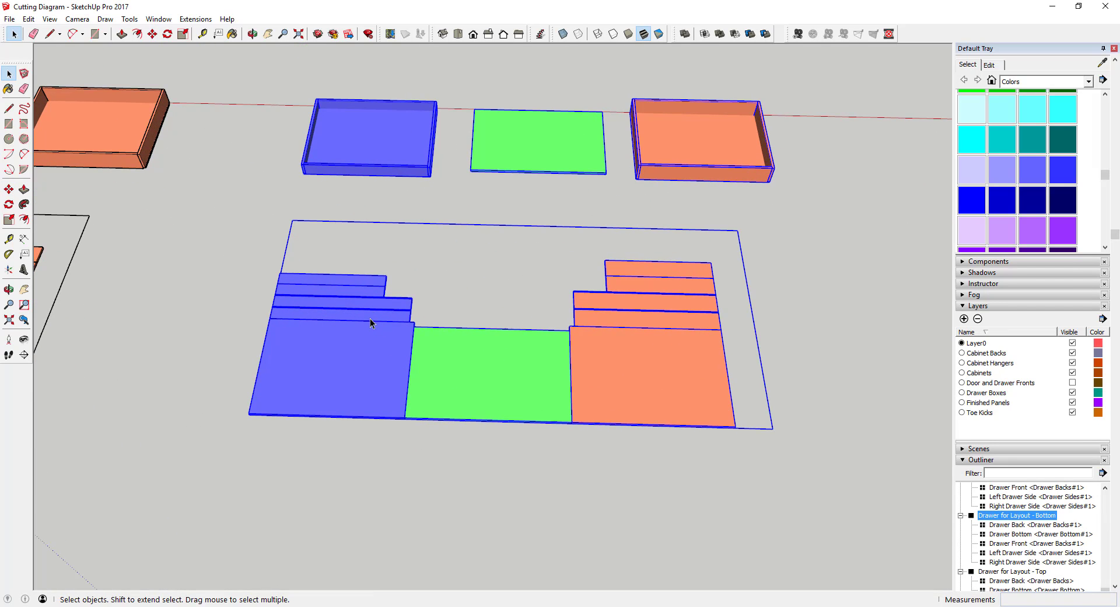
{"action": "left_click", "coordinate": [370, 317]}
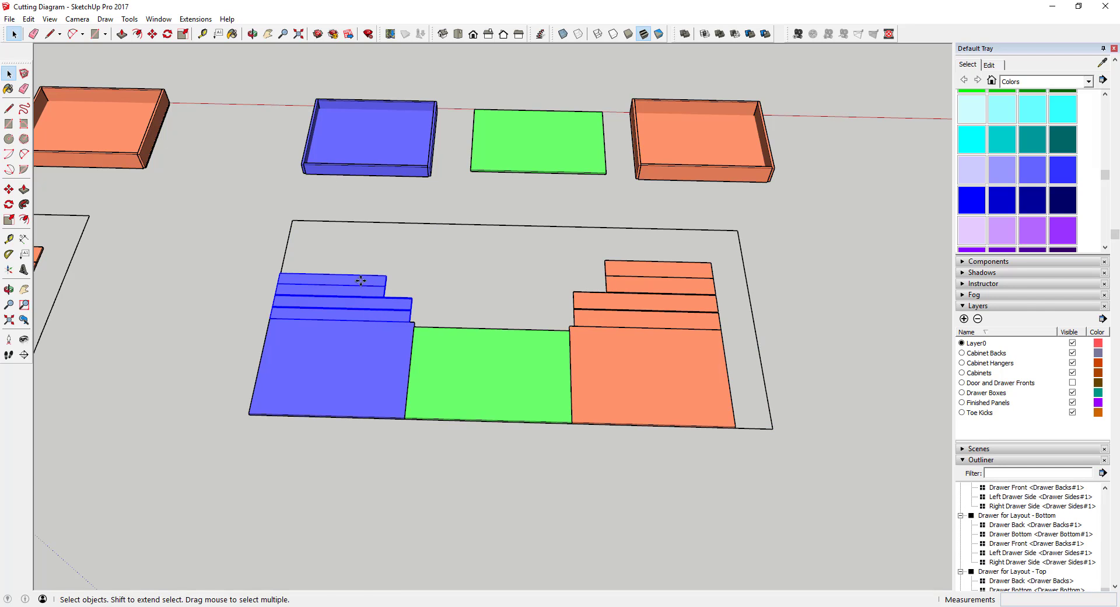
{"action": "key", "text": "m"}
{"action": "left_click", "coordinate": [363, 284]}
{"action": "left_click", "coordinate": [539, 259]}
{"action": "key", "text": "space"}
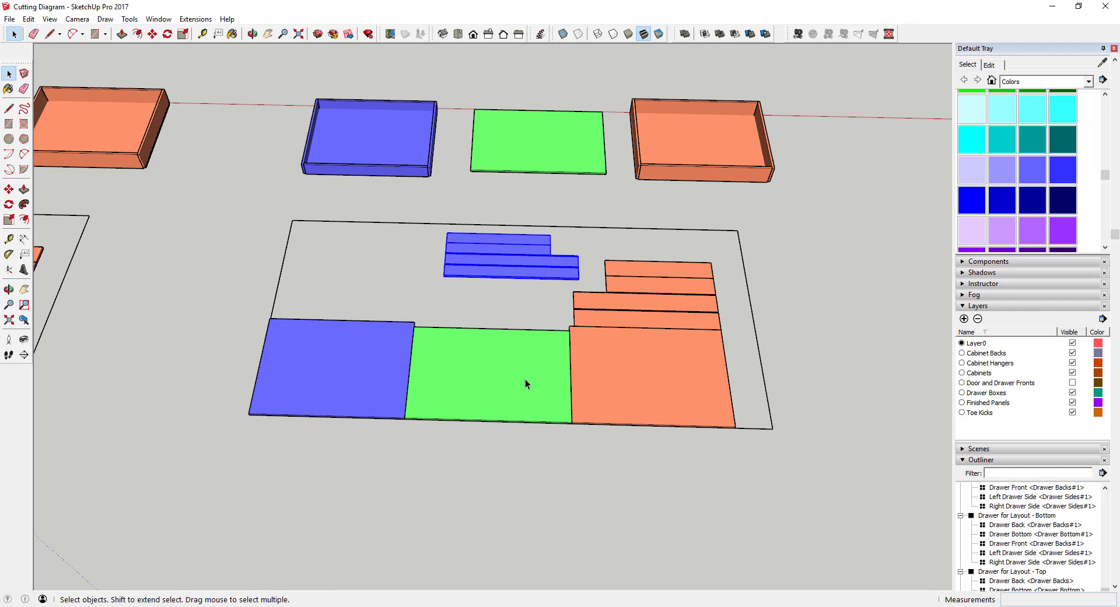
Move the copied orange drawer bottom directly behind the blue drawer bottom, so their edges meet.
{"action": "left_click", "coordinate": [616, 396]}
{"action": "middle_click_drag", "start_coordinate": [597, 414], "coordinate": [660, 302]}
{"action": "scroll", "coordinate": [660, 302], "scroll_direction": "up", "scroll_amount": 3}
{"action": "key", "text": "m"}
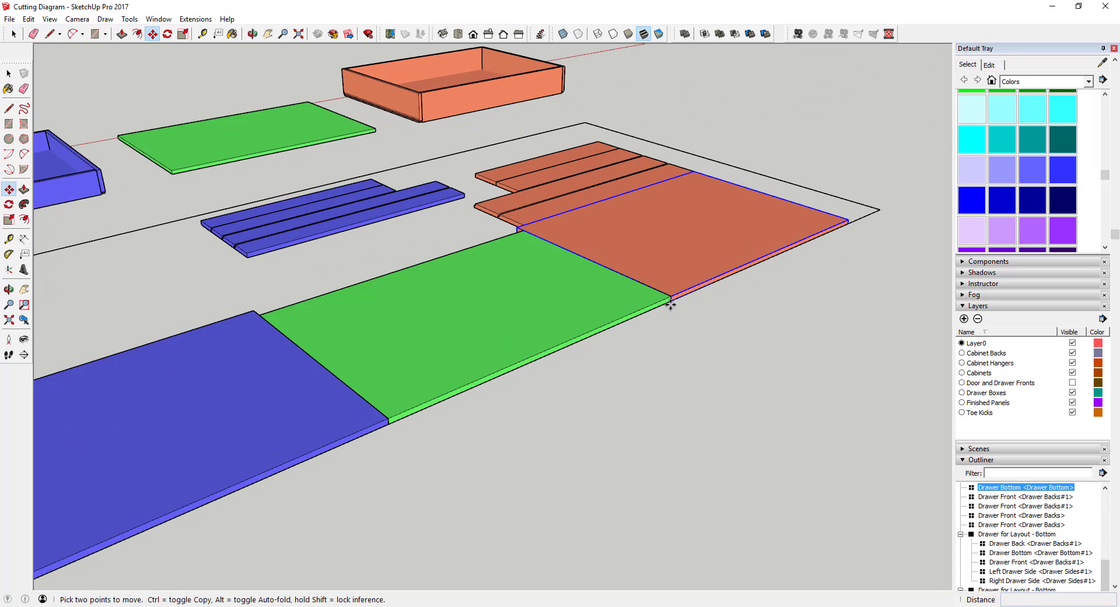
{"action": "left_click", "coordinate": [671, 304]}
{"action": "scroll", "coordinate": [607, 297], "scroll_direction": "down", "scroll_amount": 6}
{"action": "middle_click_drag", "start_coordinate": [328, 342], "coordinate": [467, 305]}
{"action": "scroll", "coordinate": [399, 344], "scroll_direction": "up", "scroll_amount": 2}
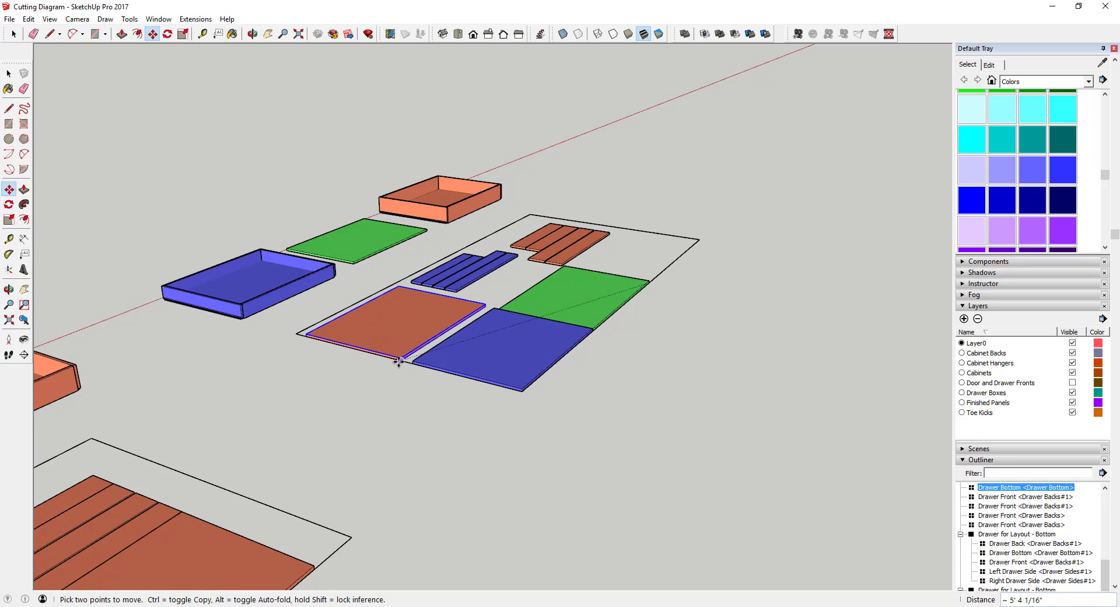
{"action": "left_click", "coordinate": [412, 362]}
{"action": "scroll", "coordinate": [412, 362], "scroll_direction": "up", "scroll_amount": 3}
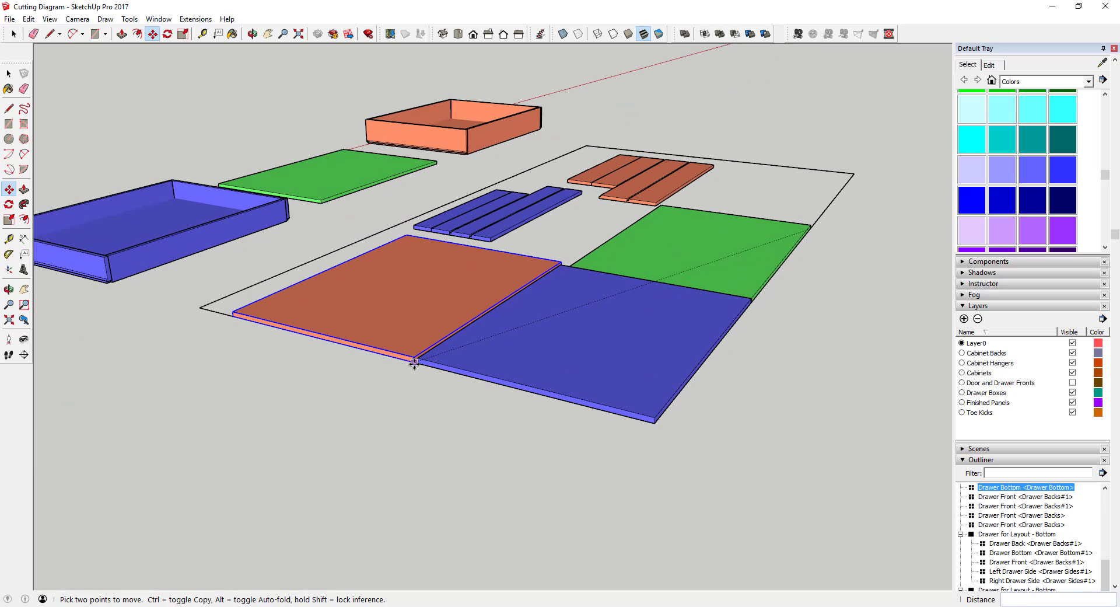
{"action": "scroll", "coordinate": [499, 310], "scroll_direction": "down", "scroll_amount": 3}
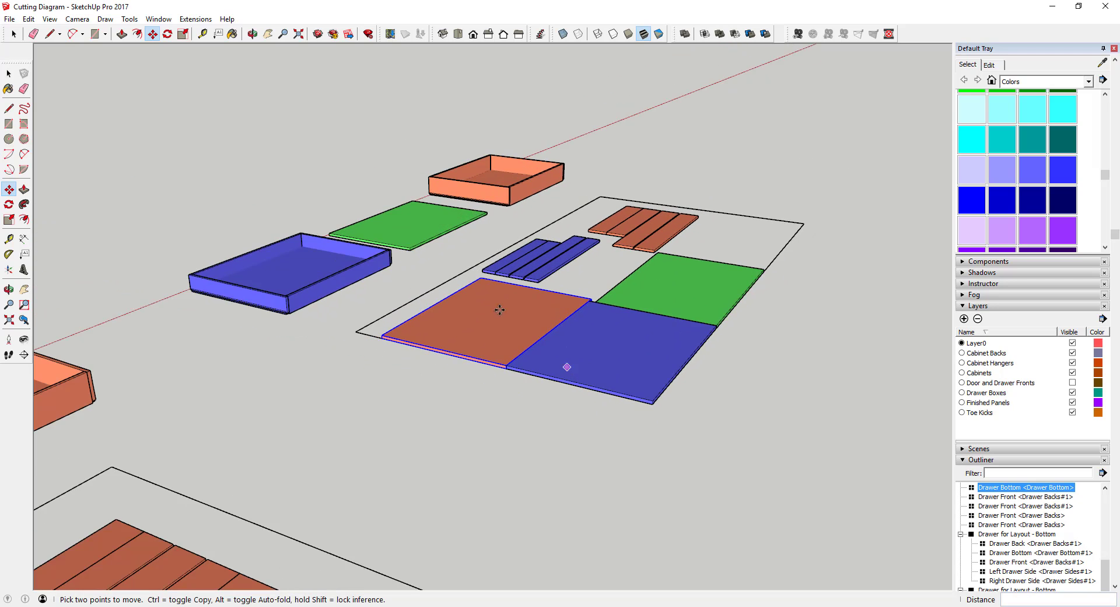
{"action": "middle_click_drag", "start_coordinate": [499, 310], "coordinate": [655, 312]}
Move the orange drawer front strip against the rear edge of the relocated orange drawer bottom.
{"action": "key", "text": "space"}
{"action": "left_click", "coordinate": [521, 252]}
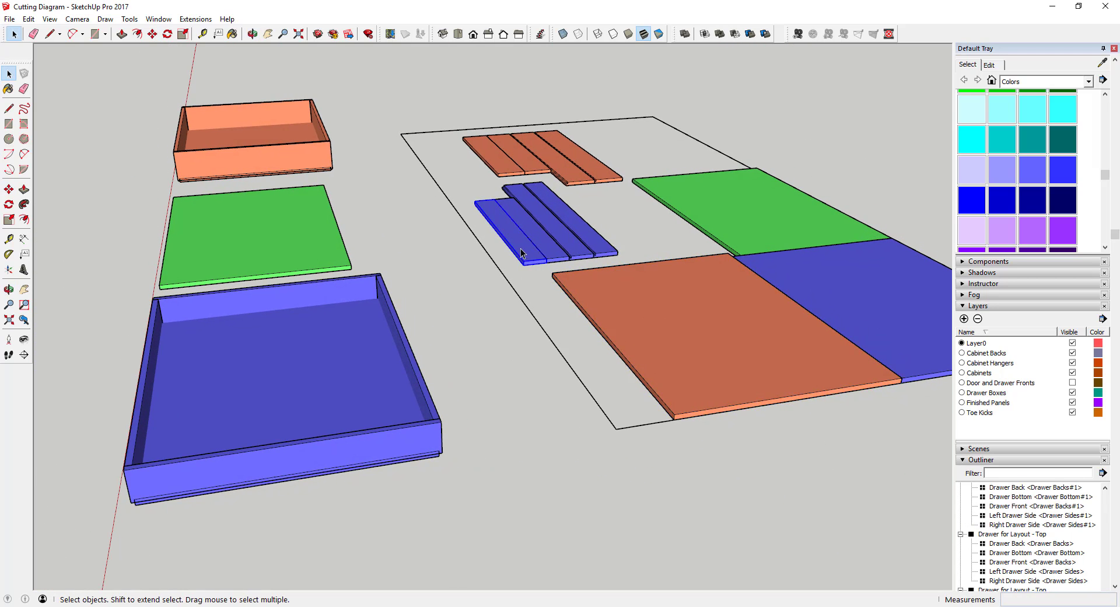
{"action": "left_click", "coordinate": [593, 168]}
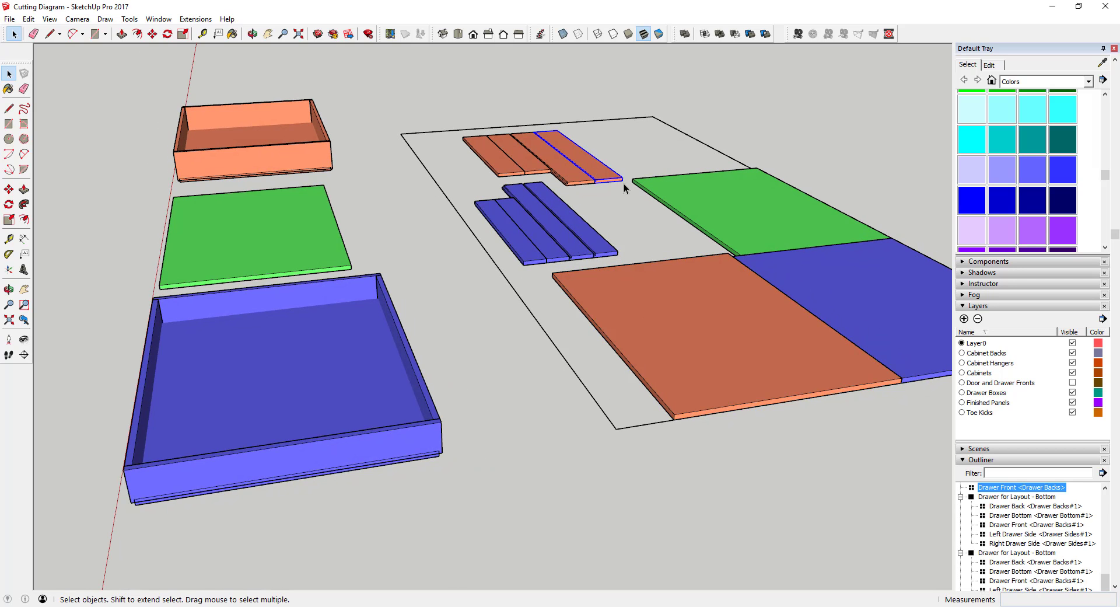
{"action": "key", "text": "m"}
{"action": "left_click", "coordinate": [622, 180]}
{"action": "left_click", "coordinate": [668, 420]}
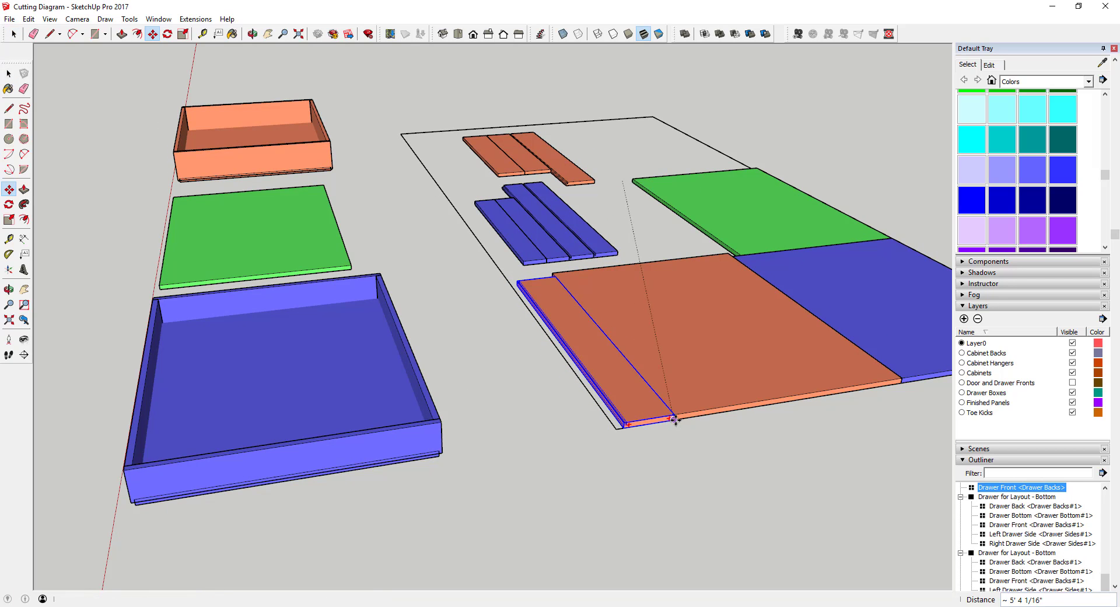
{"action": "key", "text": "space"}
{"action": "scroll", "coordinate": [620, 223], "scroll_direction": "down", "scroll_amount": 2}
{"action": "middle_click_drag", "start_coordinate": [614, 224], "coordinate": [482, 362]}
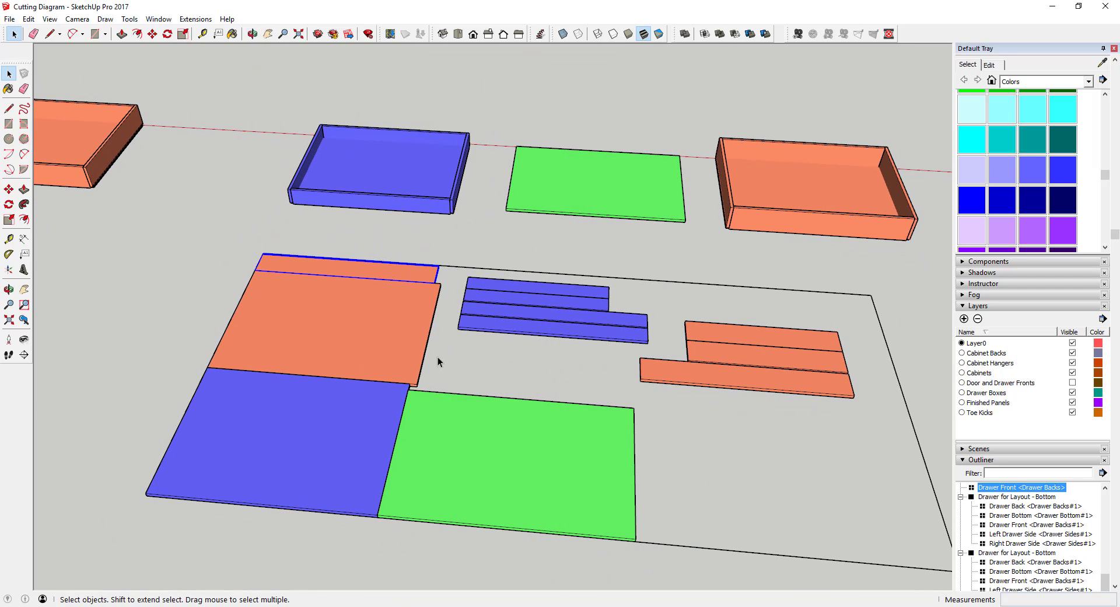
{"action": "scroll", "coordinate": [583, 379], "scroll_direction": "down", "scroll_amount": 3}
{"action": "scroll", "coordinate": [729, 404], "scroll_direction": "up", "scroll_amount": 3}
{"action": "left_click", "coordinate": [625, 368]}
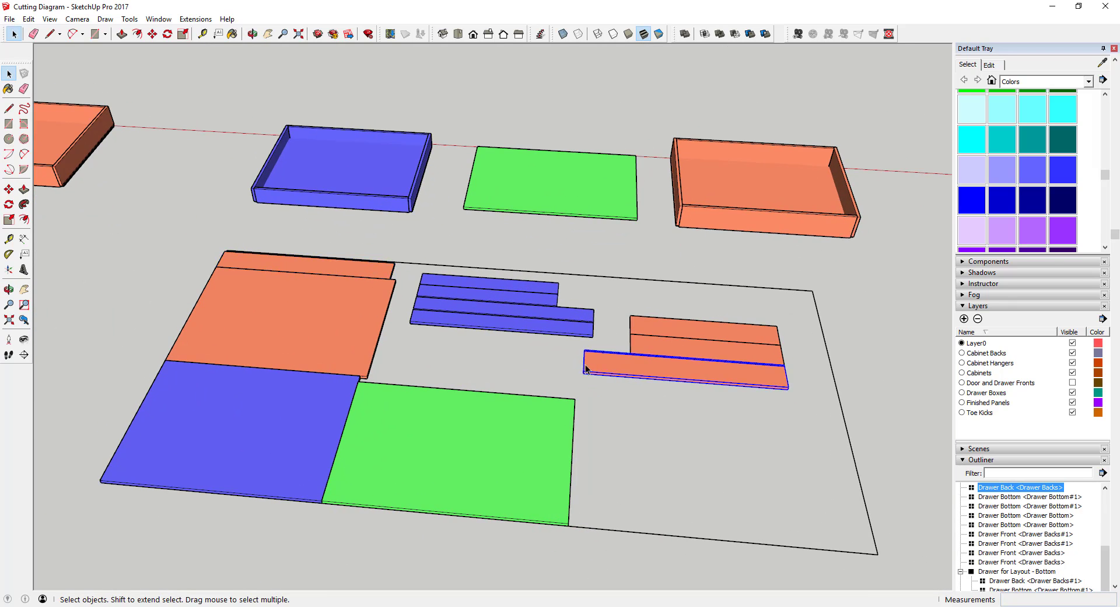
{"action": "middle_click_drag", "start_coordinate": [624, 369], "coordinate": [565, 353]}
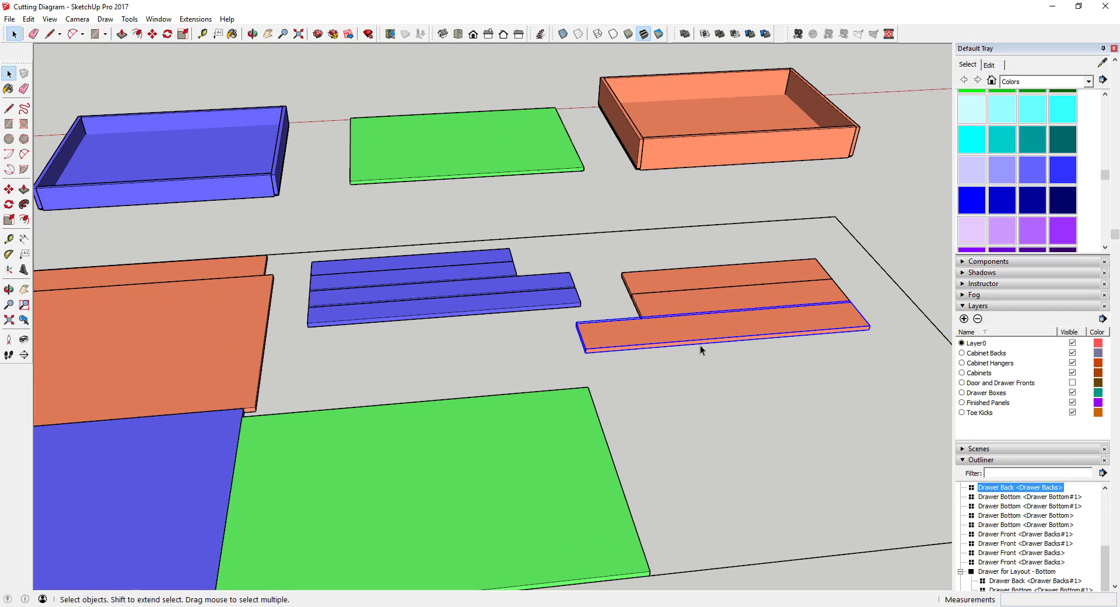
{"action": "middle_click_drag", "start_coordinate": [700, 346], "coordinate": [628, 341]}
{"action": "key", "text": "m"}
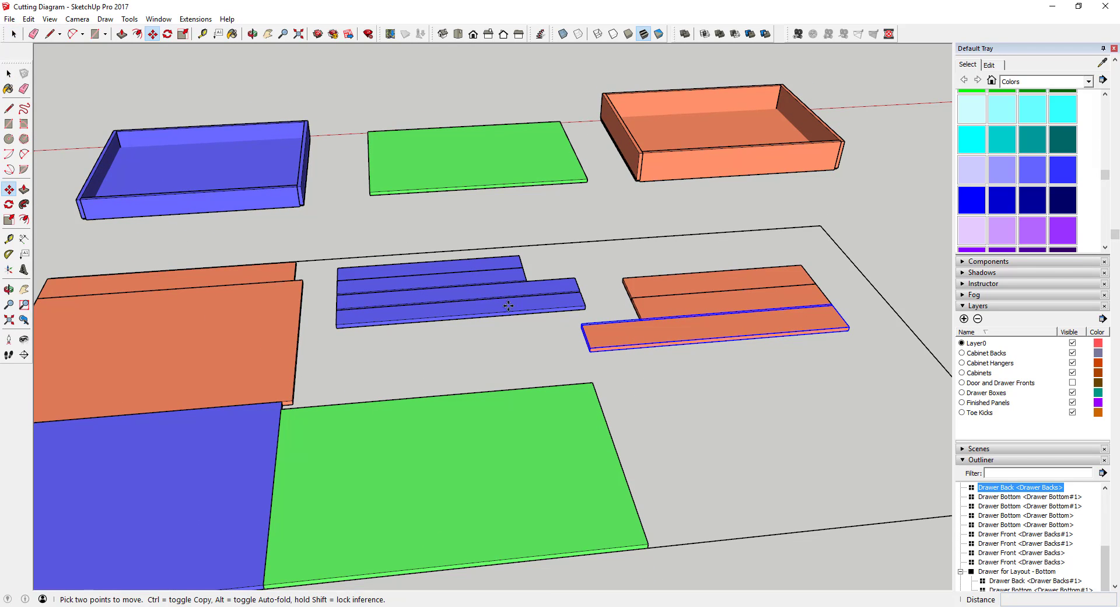
{"action": "key", "text": "space"}
Shift the four blue strips forward, closer to the rear edge of the green shelf.
{"action": "left_click", "coordinate": [413, 251]}
{"action": "left_click_drag", "start_coordinate": [383, 274], "coordinate": [380, 267]}
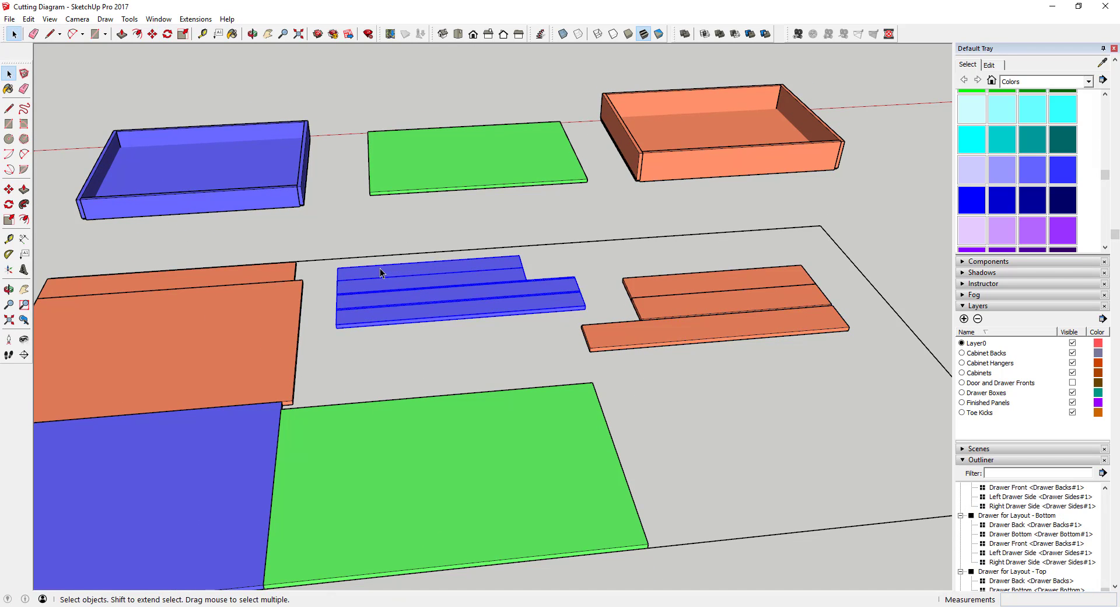
{"action": "key", "text": "m"}
{"action": "left_click", "coordinate": [394, 282]}
{"action": "left_click", "coordinate": [406, 332]}
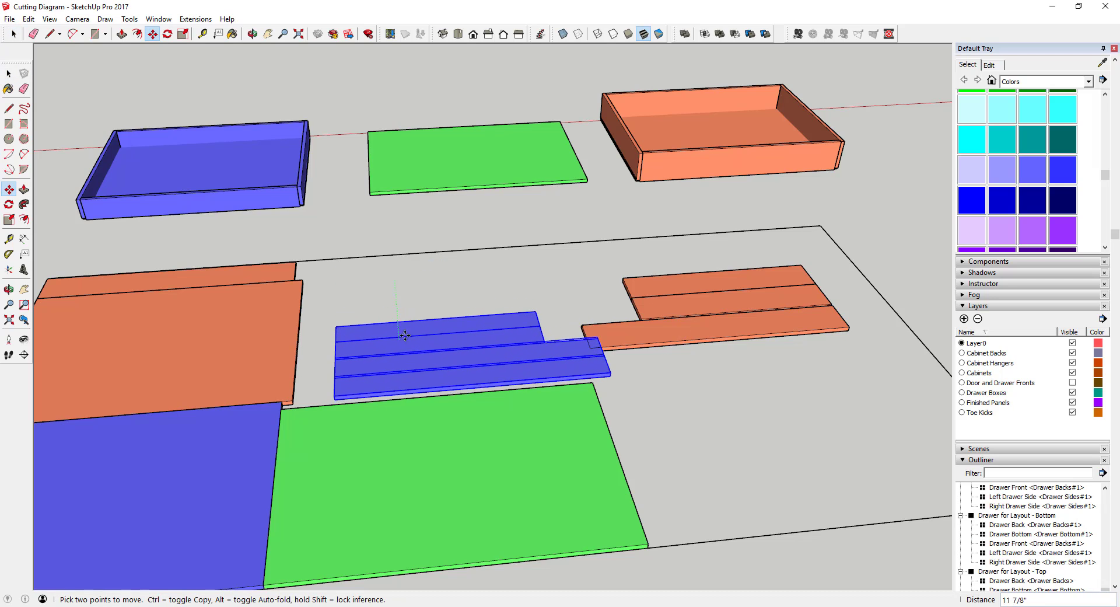
{"action": "key", "text": "space"}
Place the orange drawer back strip end to end with the orange front strip along the sheet's back edge.
{"action": "left_click", "coordinate": [628, 346]}
{"action": "key", "text": "m"}
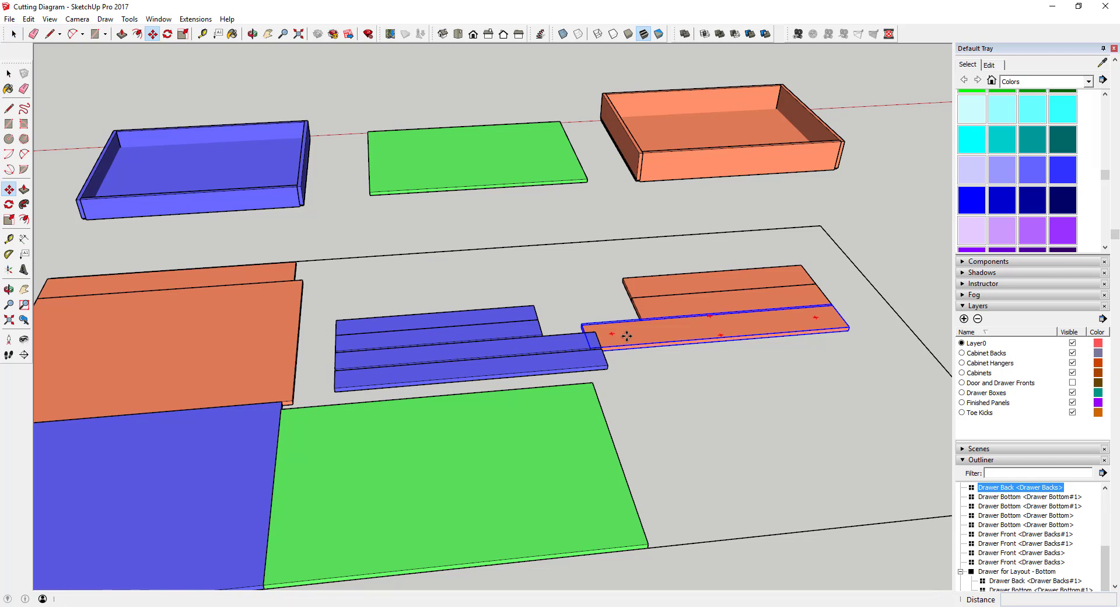
{"action": "left_click", "coordinate": [628, 343]}
{"action": "scroll", "coordinate": [561, 248], "scroll_direction": "up", "scroll_amount": 3}
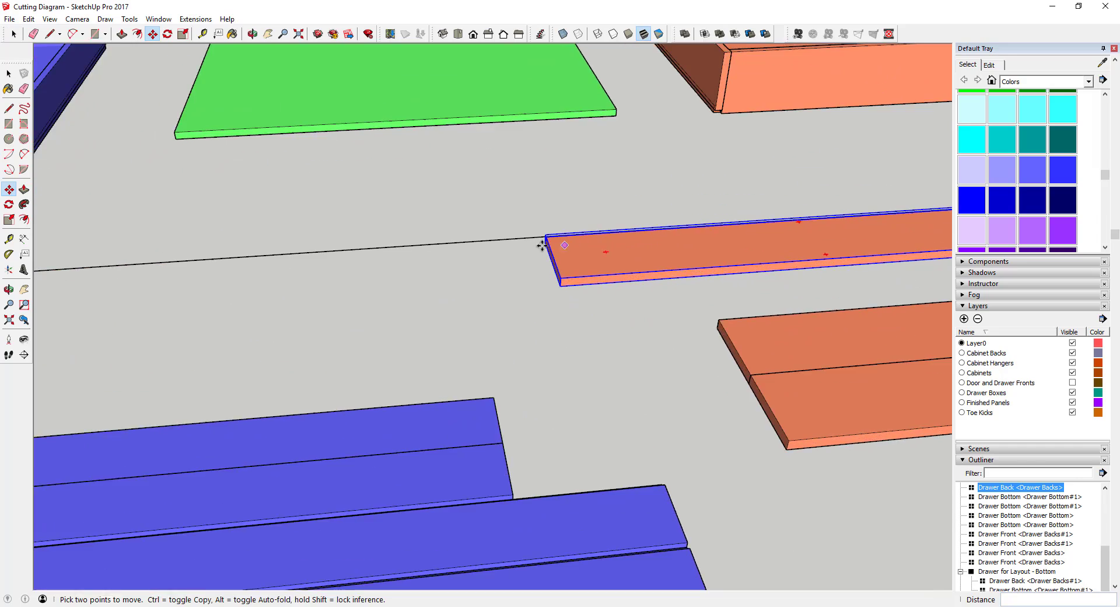
{"action": "middle_click_drag", "start_coordinate": [545, 243], "coordinate": [779, 315]}
{"action": "scroll", "coordinate": [367, 288], "scroll_direction": "down", "scroll_amount": 3}
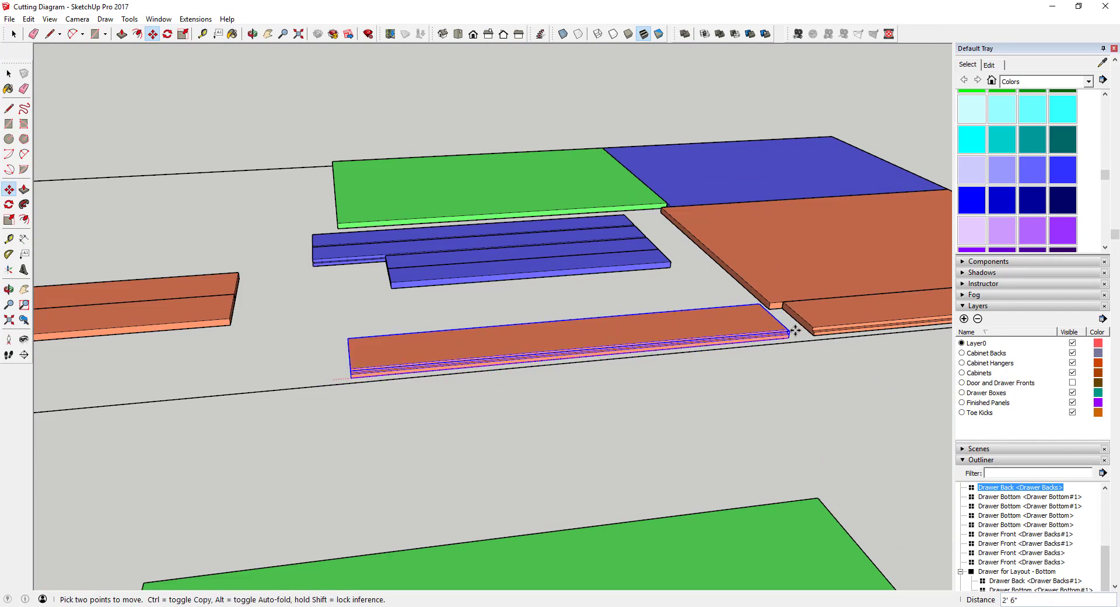
{"action": "scroll", "coordinate": [813, 334], "scroll_direction": "up", "scroll_amount": 2}
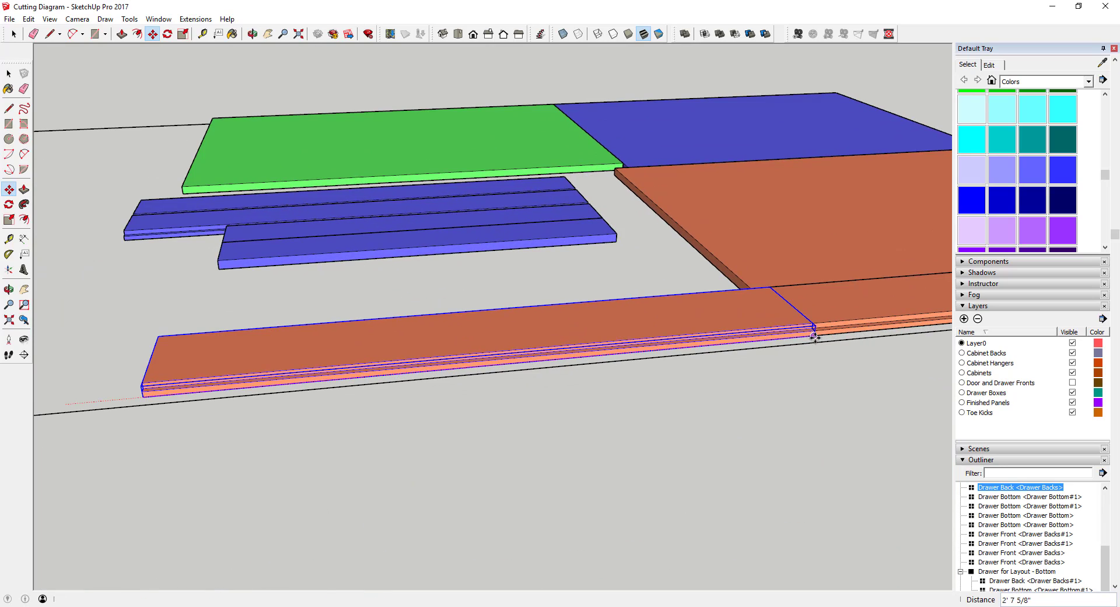
{"action": "scroll", "coordinate": [758, 333], "scroll_direction": "down", "scroll_amount": 5}
{"action": "key", "text": "space"}
Select the four blue strips and move them sideways so their ends sit against the orange drawer bottom.
{"action": "middle_click_drag", "start_coordinate": [372, 313], "coordinate": [494, 429]}
{"action": "left_click", "coordinate": [627, 257]}
{"action": "left_click", "coordinate": [650, 272], "text": "shift"}
{"action": "left_click", "coordinate": [671, 283], "text": "shift"}
{"action": "left_click", "coordinate": [677, 306], "text": "shift"}
{"action": "middle_click_drag", "start_coordinate": [665, 315], "coordinate": [70, 350]}
{"action": "scroll", "coordinate": [542, 354], "scroll_direction": "up", "scroll_amount": 5}
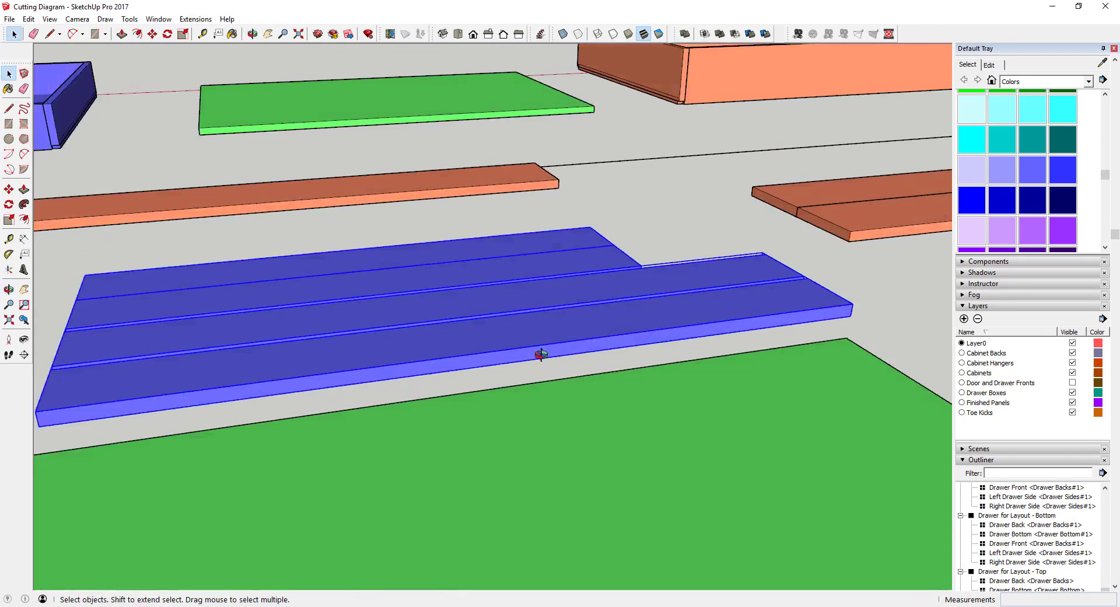
{"action": "middle_click_drag", "start_coordinate": [541, 355], "coordinate": [507, 357]}
{"action": "key", "text": "m"}
{"action": "left_click", "coordinate": [327, 378]}
{"action": "left_click", "coordinate": [210, 383]}
{"action": "key", "text": "space"}
Move the two shorter orange strips into the gap between the orange back strip and the blue strips, against the orange drawer bottom.
{"action": "middle_click_drag", "start_coordinate": [205, 380], "coordinate": [607, 397]}
{"action": "left_click", "coordinate": [648, 402]}
{"action": "left_click", "coordinate": [672, 372], "text": "shift"}
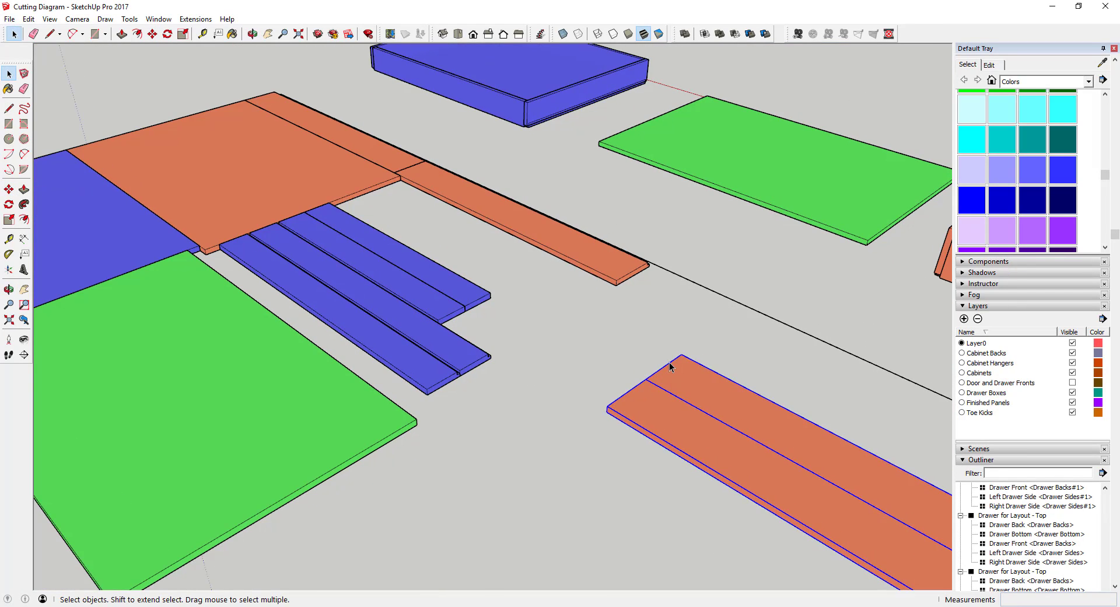
{"action": "scroll", "coordinate": [670, 366], "scroll_direction": "down", "scroll_amount": 3}
{"action": "middle_click_drag", "start_coordinate": [671, 367], "coordinate": [530, 417]}
{"action": "scroll", "coordinate": [519, 408], "scroll_direction": "up", "scroll_amount": 2}
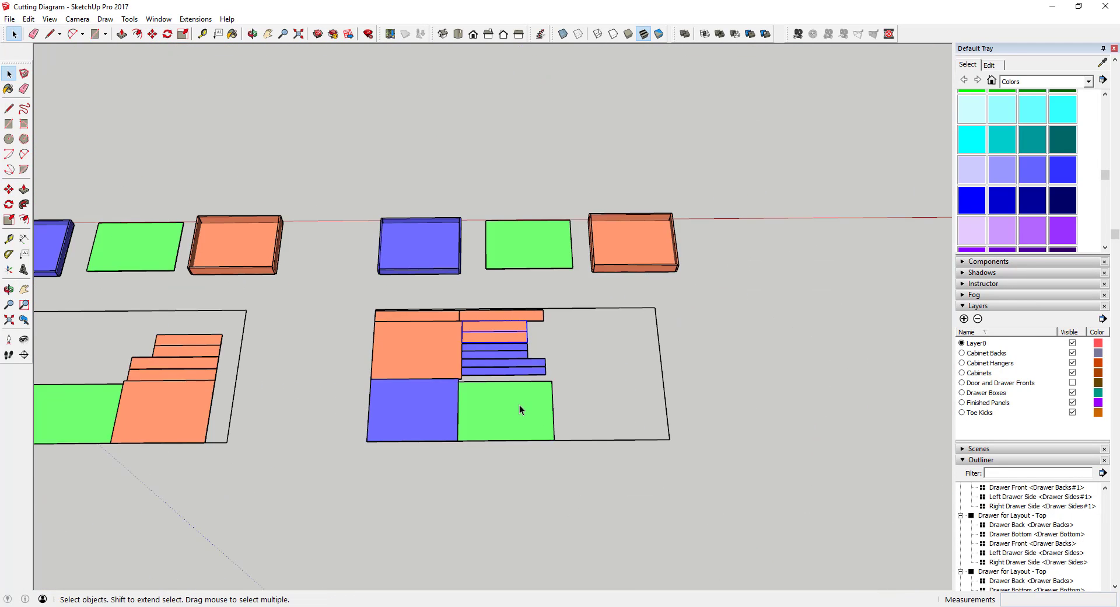
Add linear dimensions across the front-to-back depths of the blue and orange drawer bottoms in the copied layout.
{"action": "scroll", "coordinate": [519, 410], "scroll_direction": "up", "scroll_amount": 2}
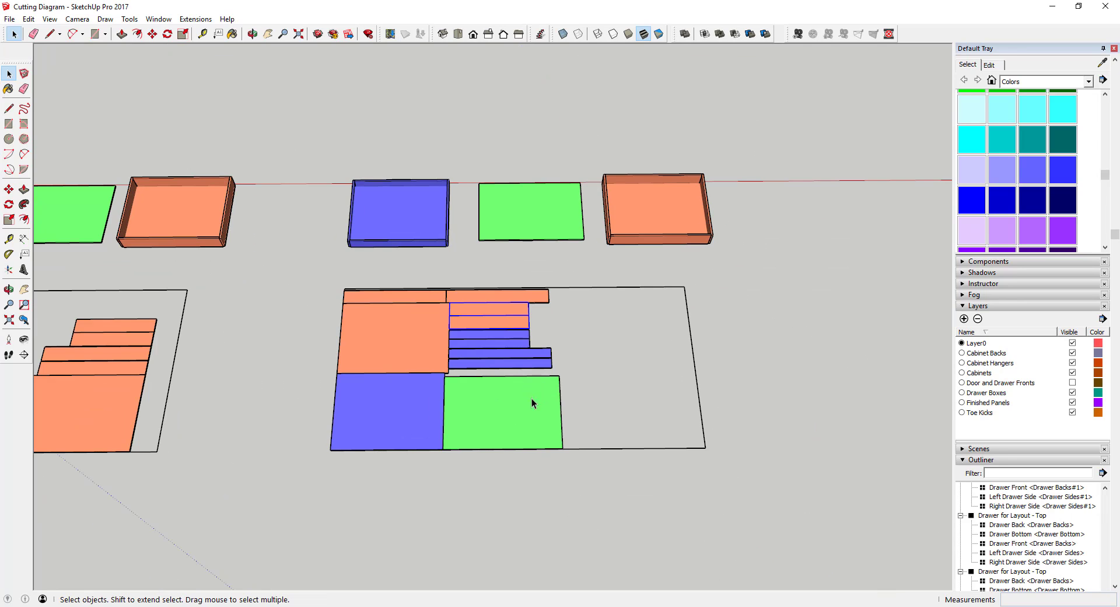
{"action": "left_click", "coordinate": [503, 410]}
{"action": "scroll", "coordinate": [468, 356], "scroll_direction": "up", "scroll_amount": 2}
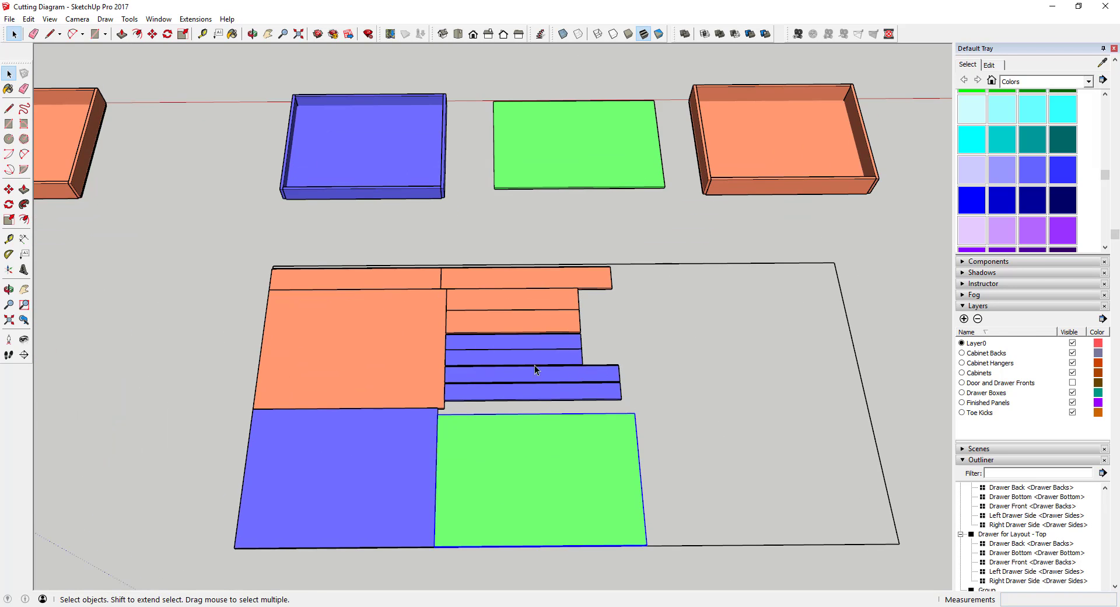
{"action": "scroll", "coordinate": [534, 365], "scroll_direction": "down", "scroll_amount": 2}
{"action": "scroll", "coordinate": [525, 348], "scroll_direction": "down", "scroll_amount": 3}
{"action": "scroll", "coordinate": [397, 403], "scroll_direction": "up", "scroll_amount": 4}
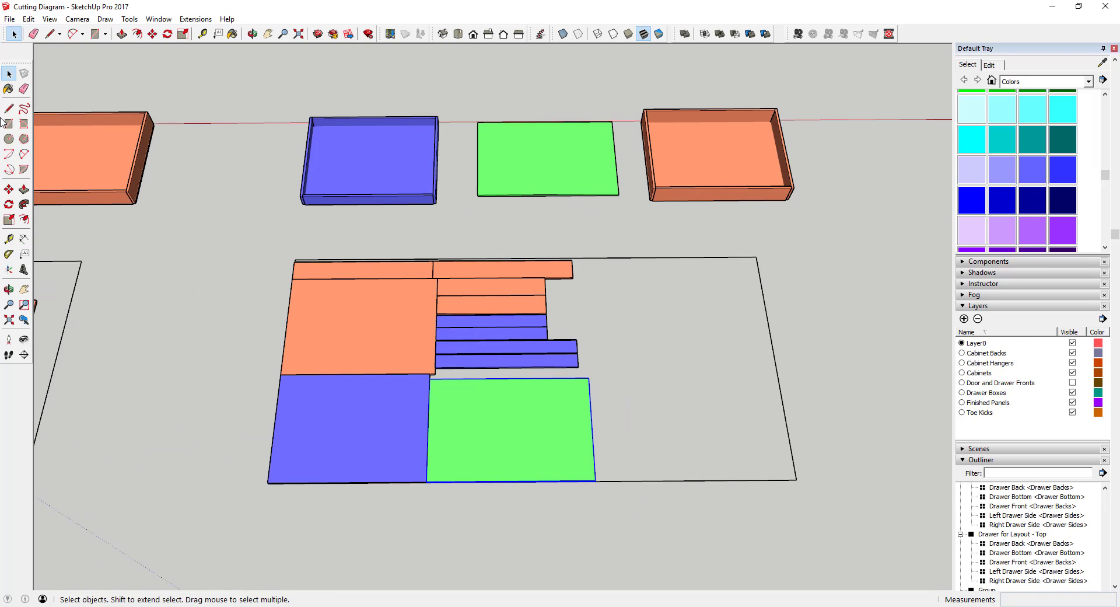
{"action": "left_click", "coordinate": [24, 237]}
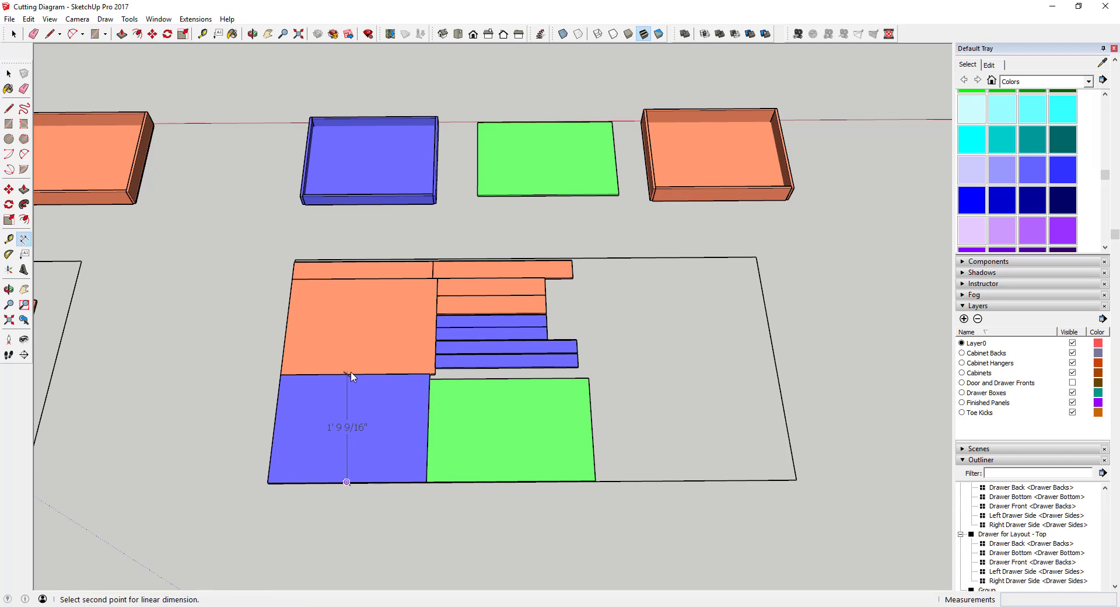
{"action": "scroll", "coordinate": [357, 376], "scroll_direction": "up", "scroll_amount": 4}
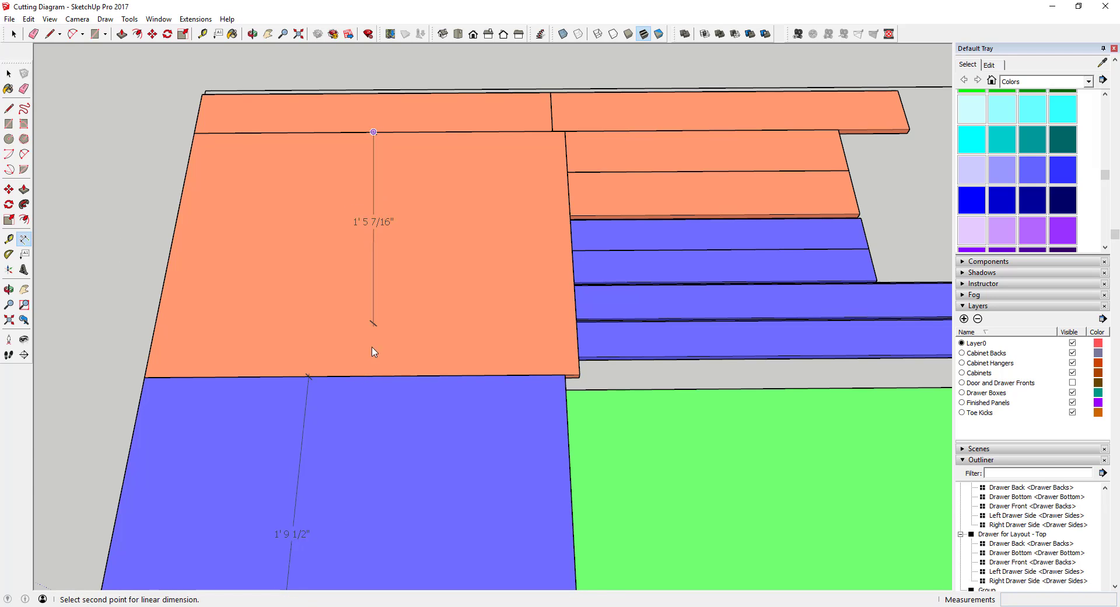
{"action": "left_click", "coordinate": [355, 376]}
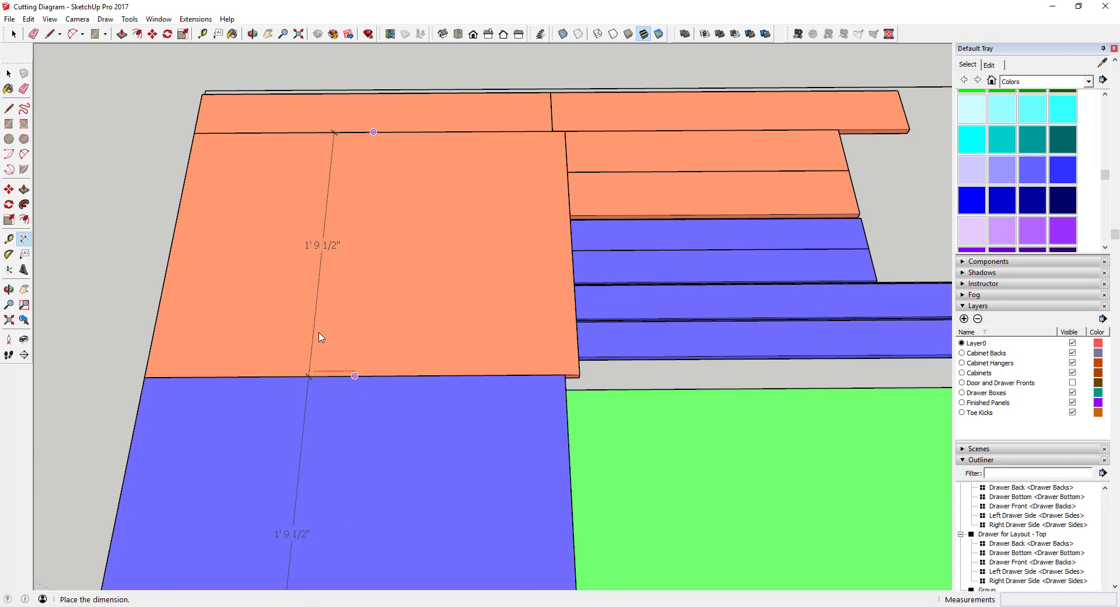
{"action": "left_click", "coordinate": [320, 337]}
{"action": "scroll", "coordinate": [254, 252], "scroll_direction": "down", "scroll_amount": 8}
{"action": "key", "text": "space"}
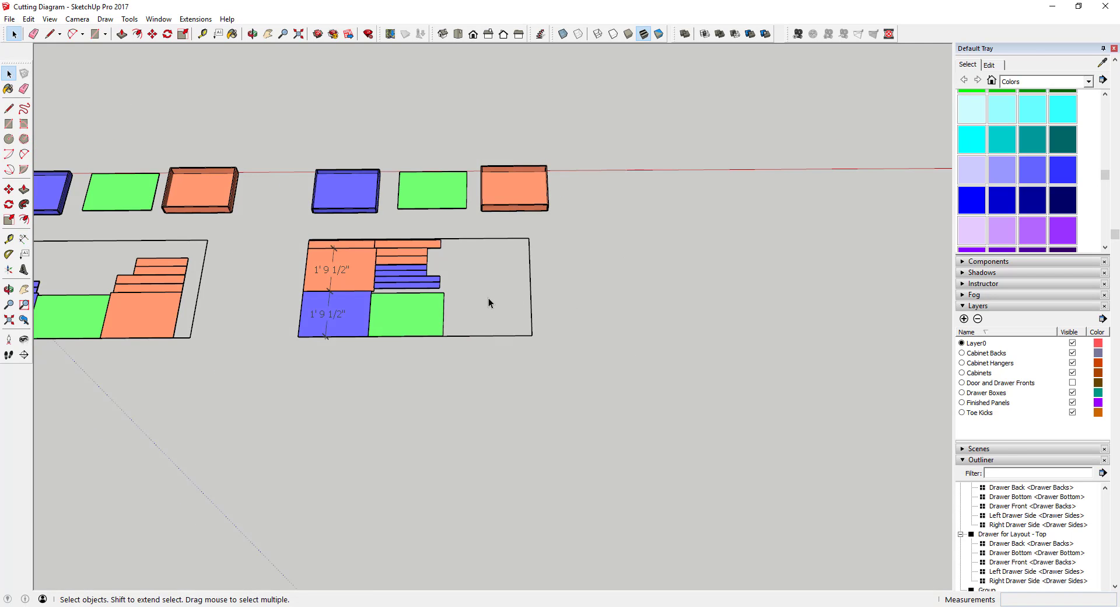
{"action": "scroll", "coordinate": [600, 347], "scroll_direction": "down", "scroll_amount": 2}
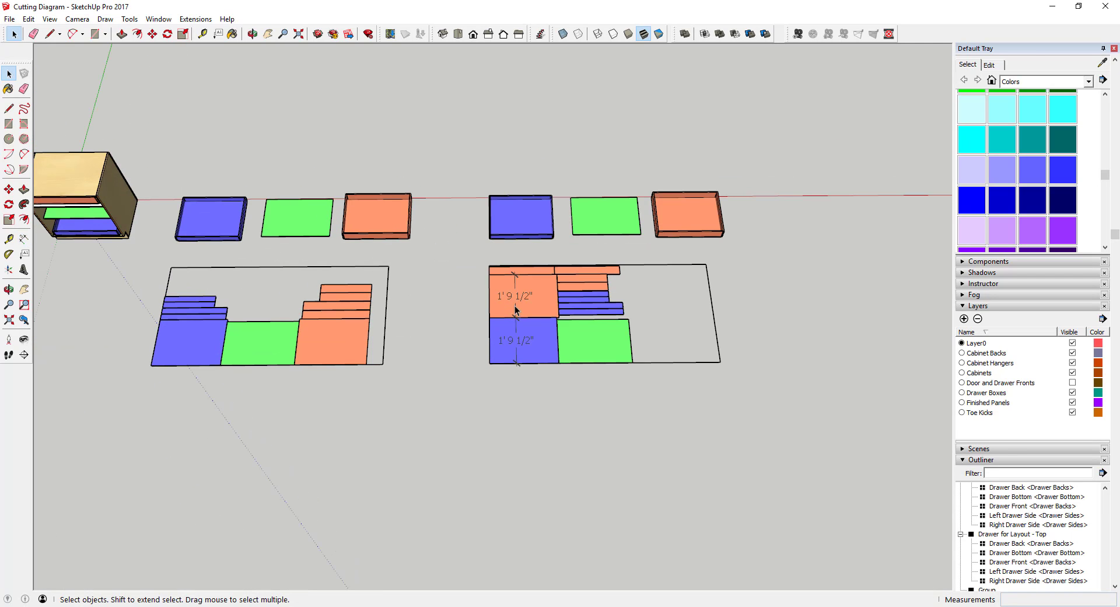